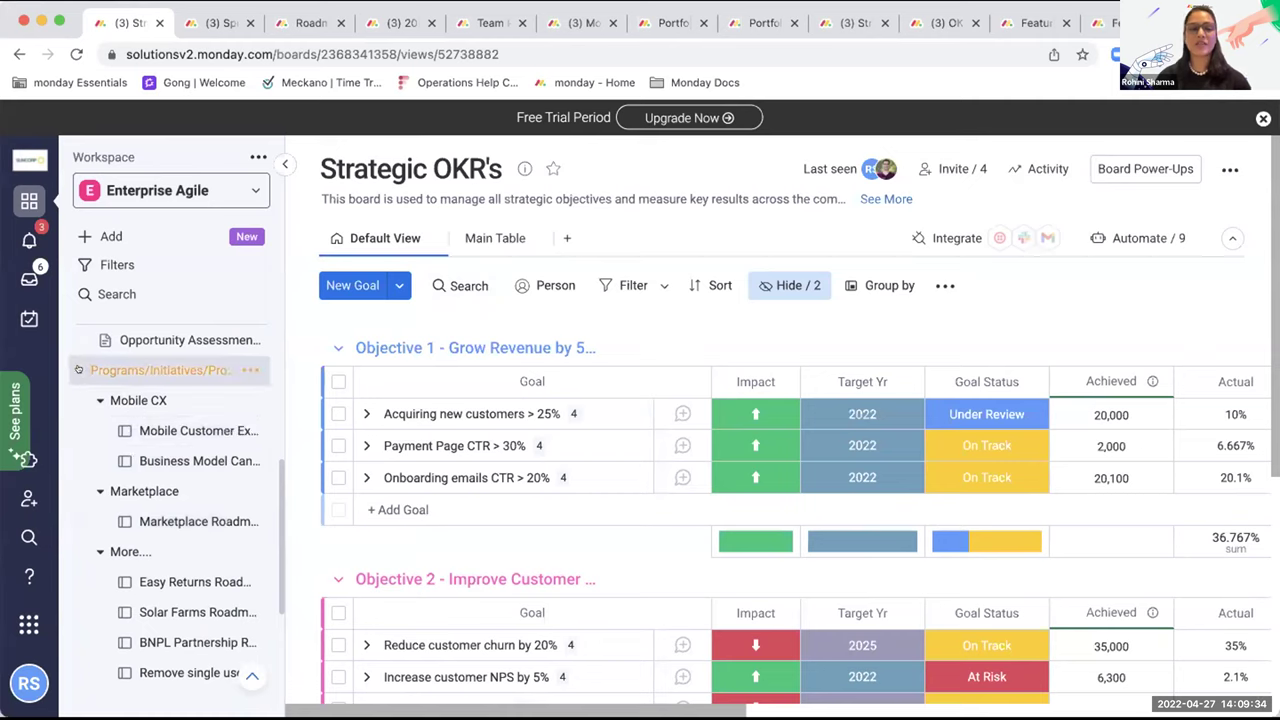
Collapse the Programs/Initiatives folder and expand the Teams/Tribes folder to examine the boards of each team.
click(78, 370)
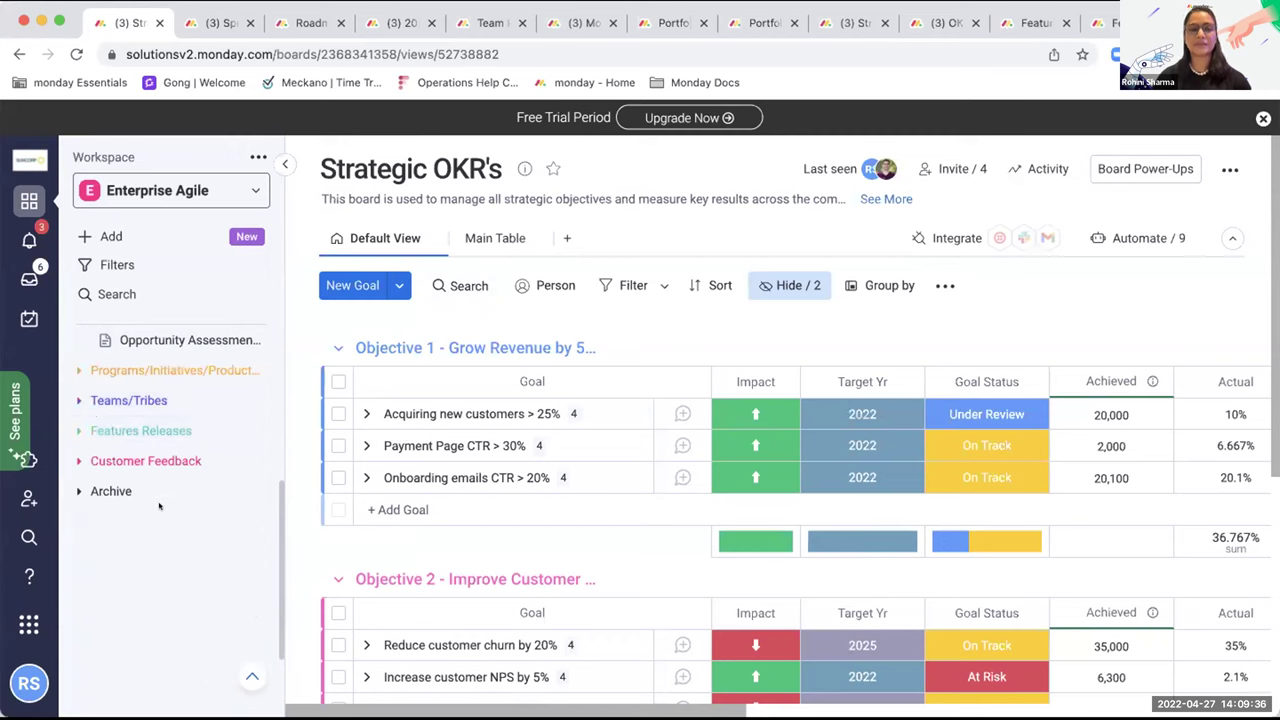
click(76, 400)
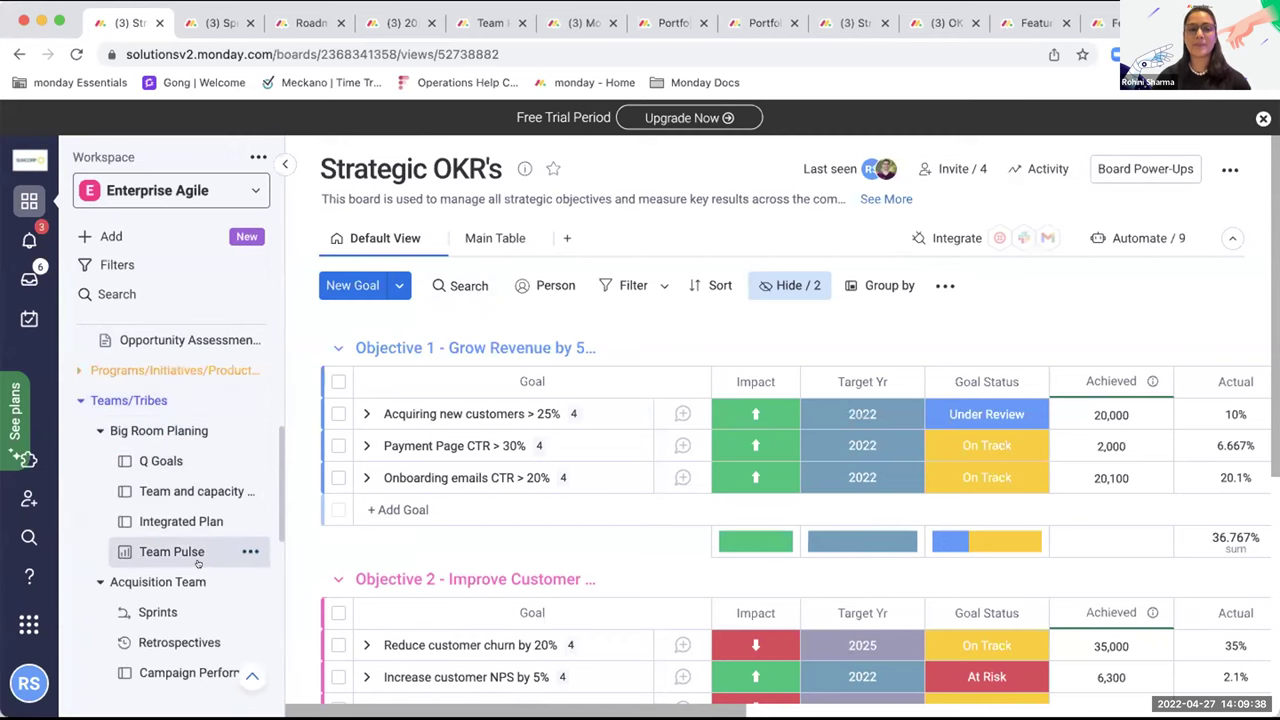
scroll(205, 567, down, 3)
scroll(185, 565, down, 1)
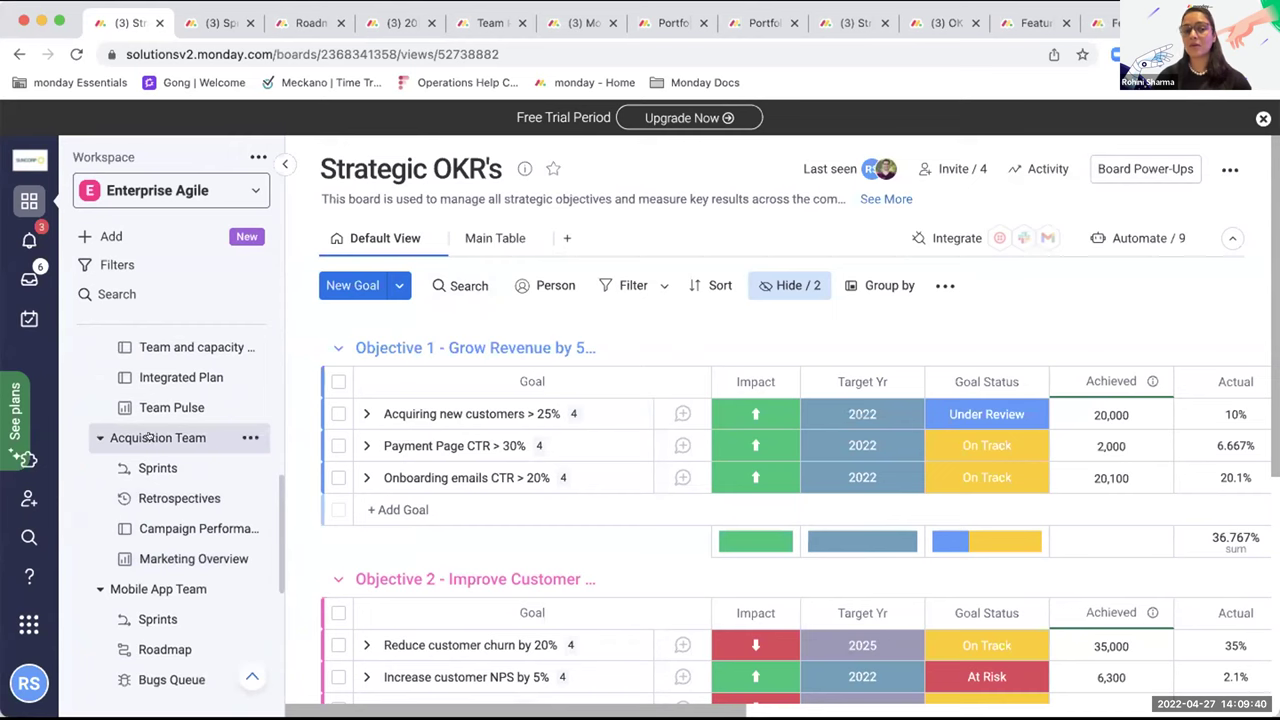
scroll(175, 546, down, 1)
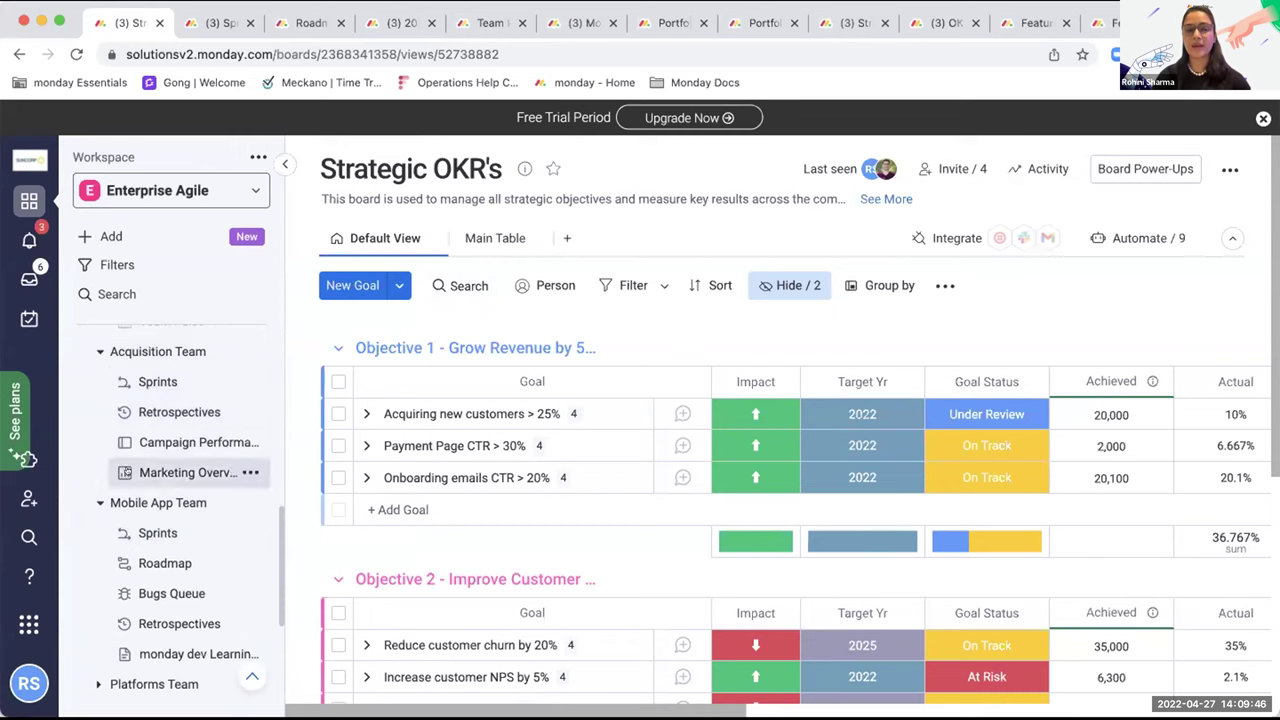
scroll(81, 466, up, 3)
scroll(81, 466, up, 1)
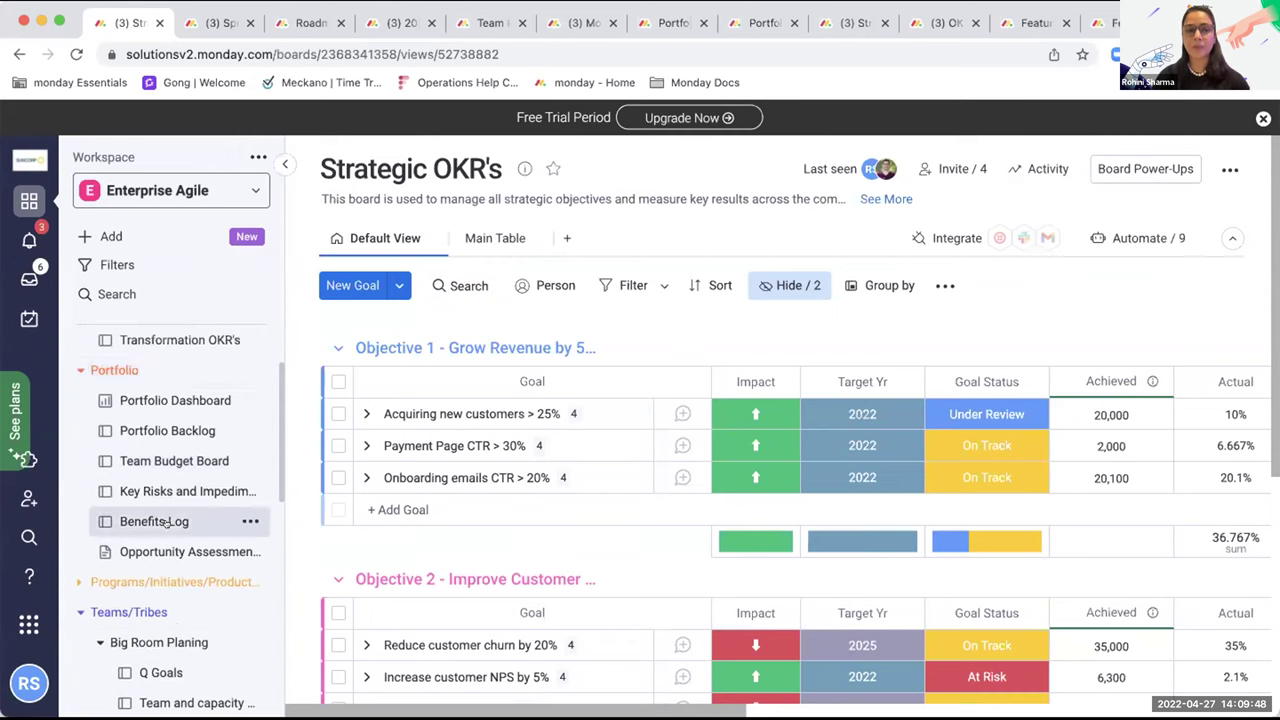
scroll(165, 524, down, 4)
scroll(165, 524, down, 3)
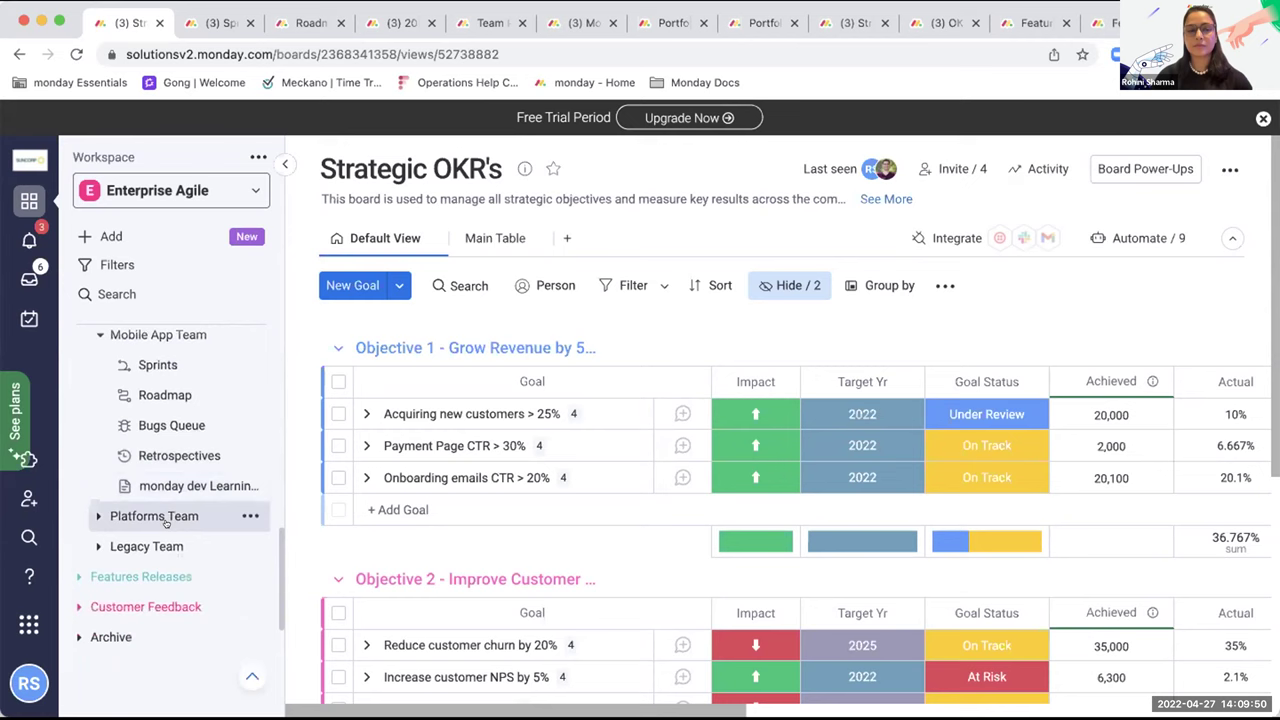
Expand the Features Releases and Customer Feedback folders, and hide the workspace navigation after viewing their boards.
click(72, 459)
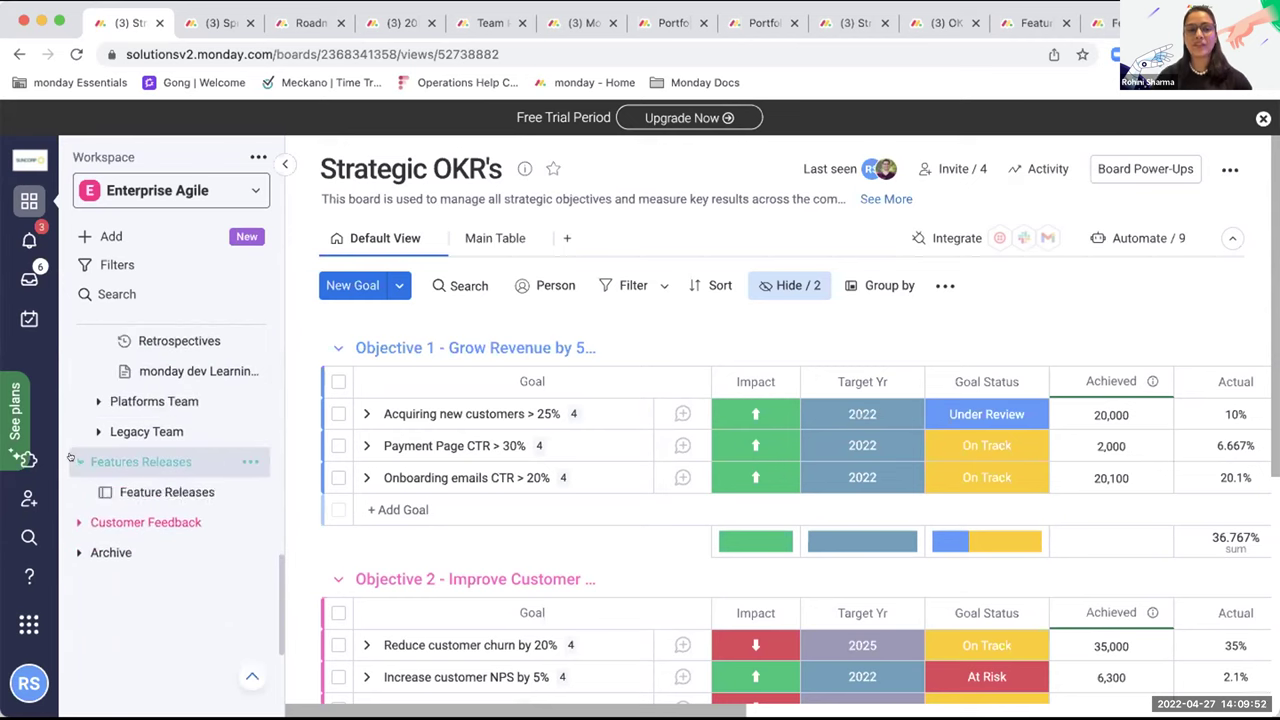
click(68, 522)
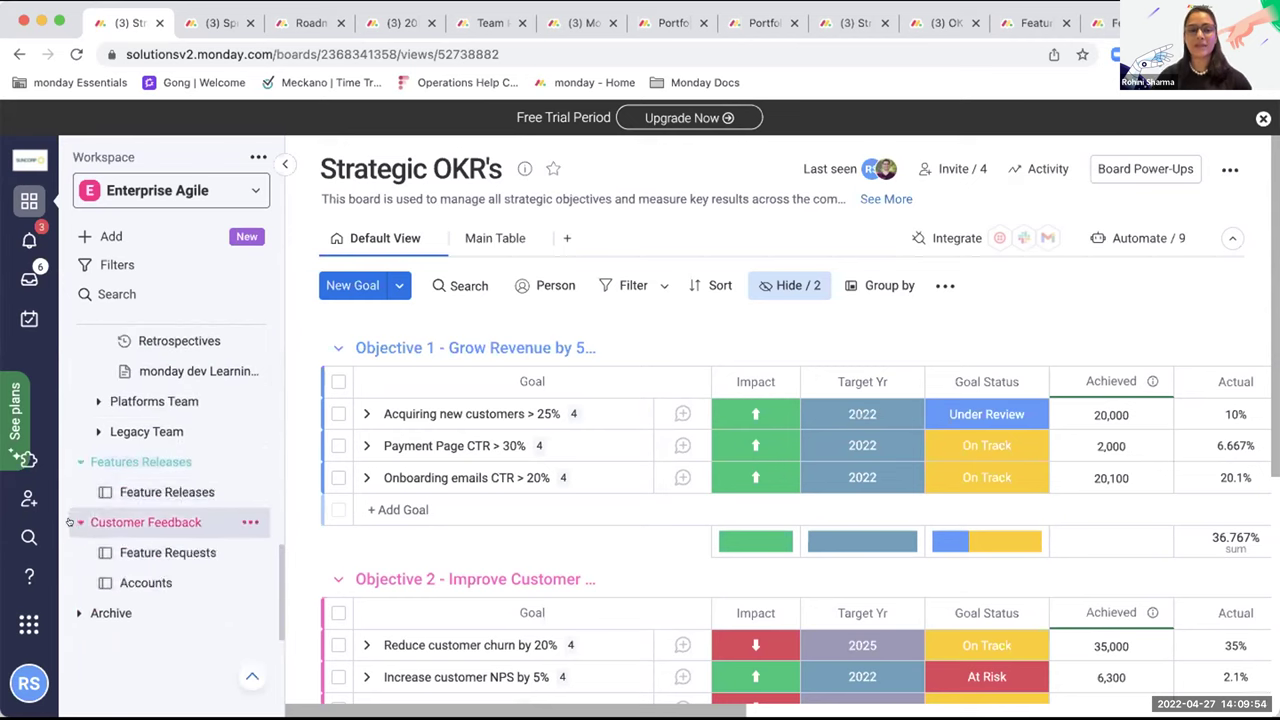
click(274, 165)
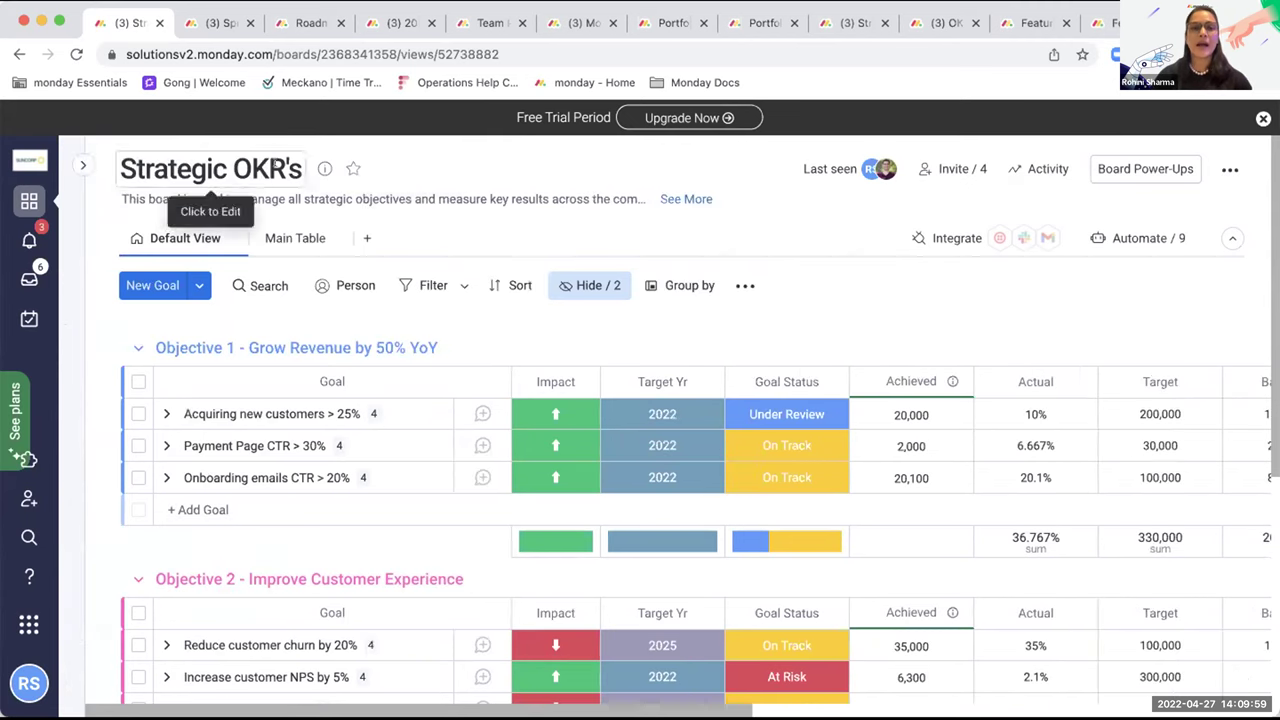
Switch to the Sprints board, close the open Explore Automations task and look over the Sprint 2 tasks.
click(217, 23)
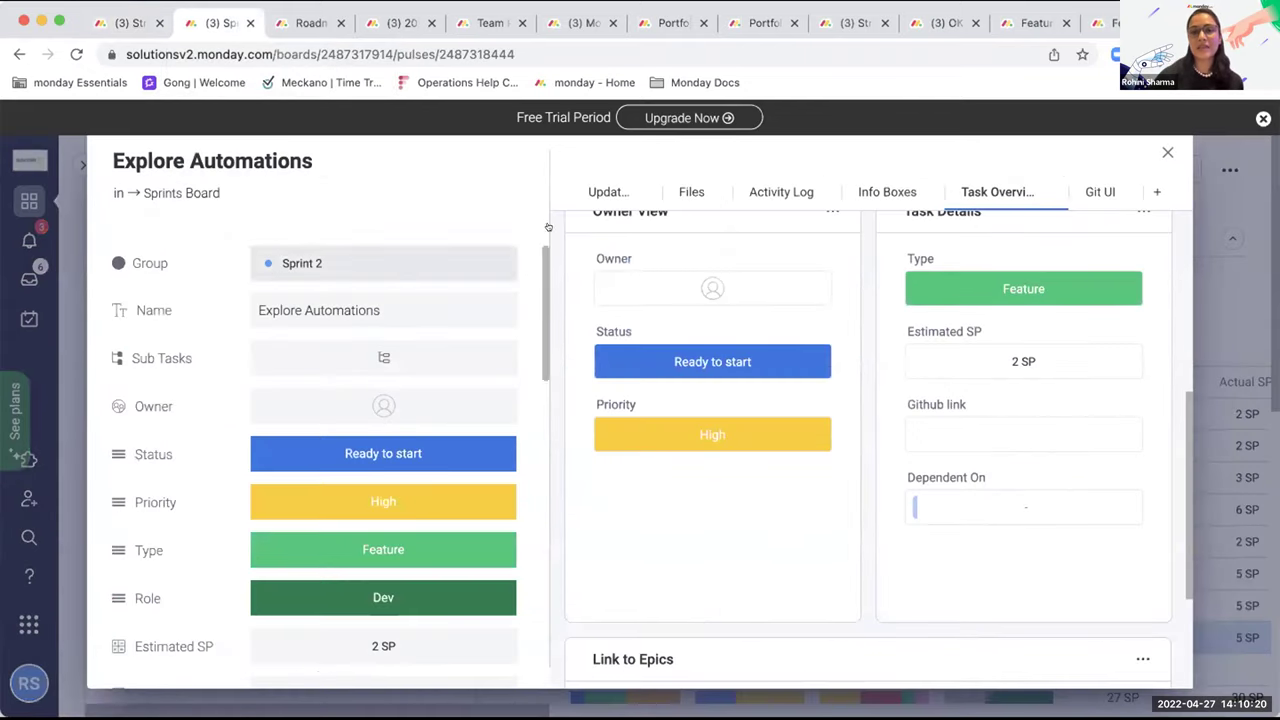
click(1166, 152)
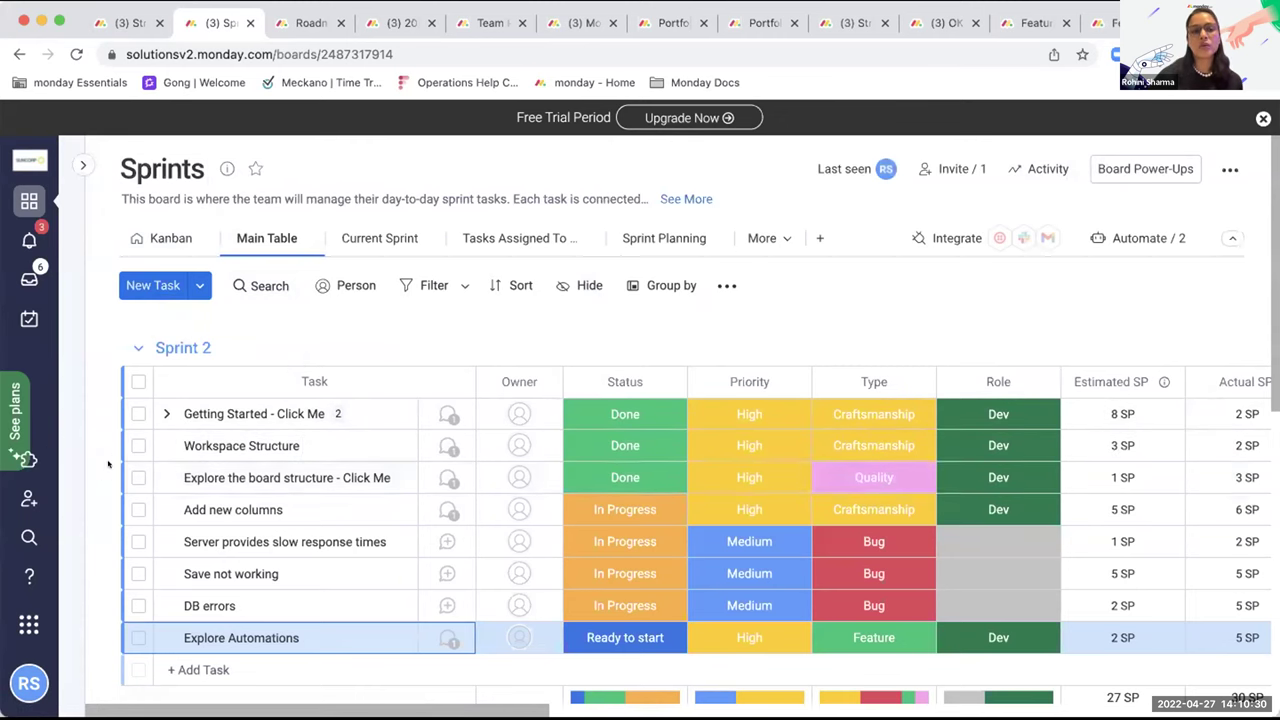
scroll(435, 478, down, 1)
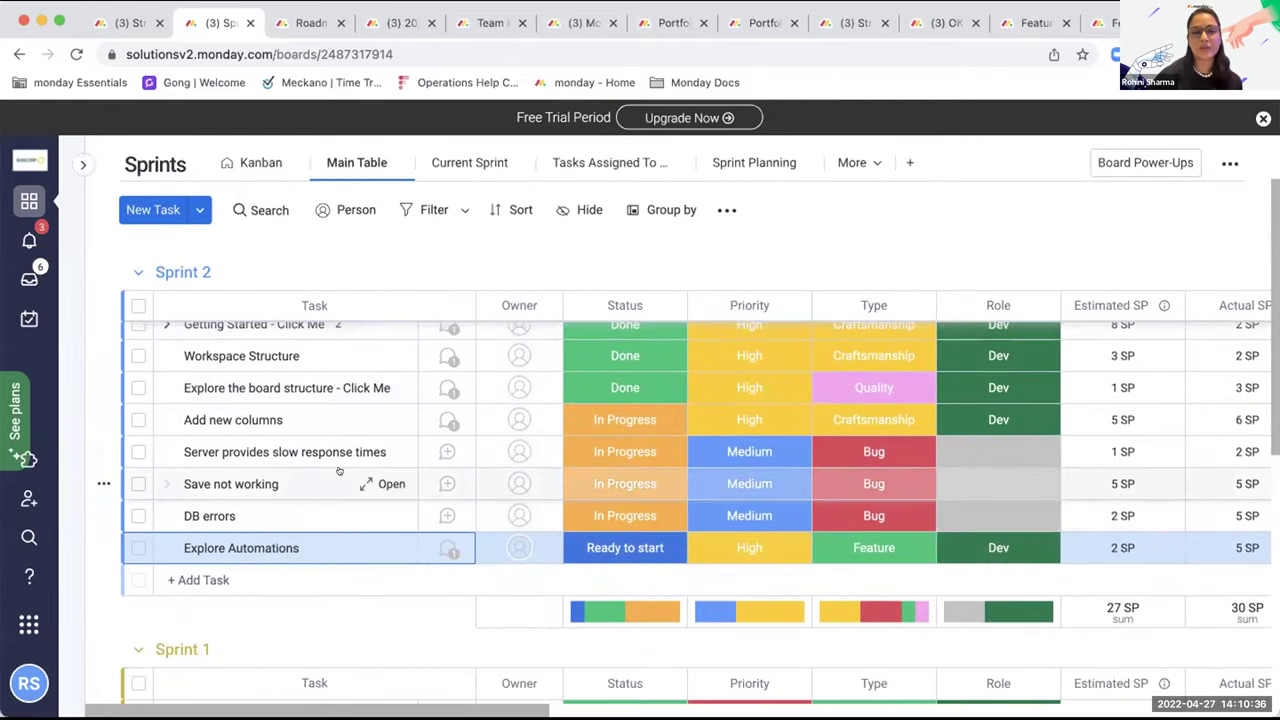
scroll(340, 480, up, 1)
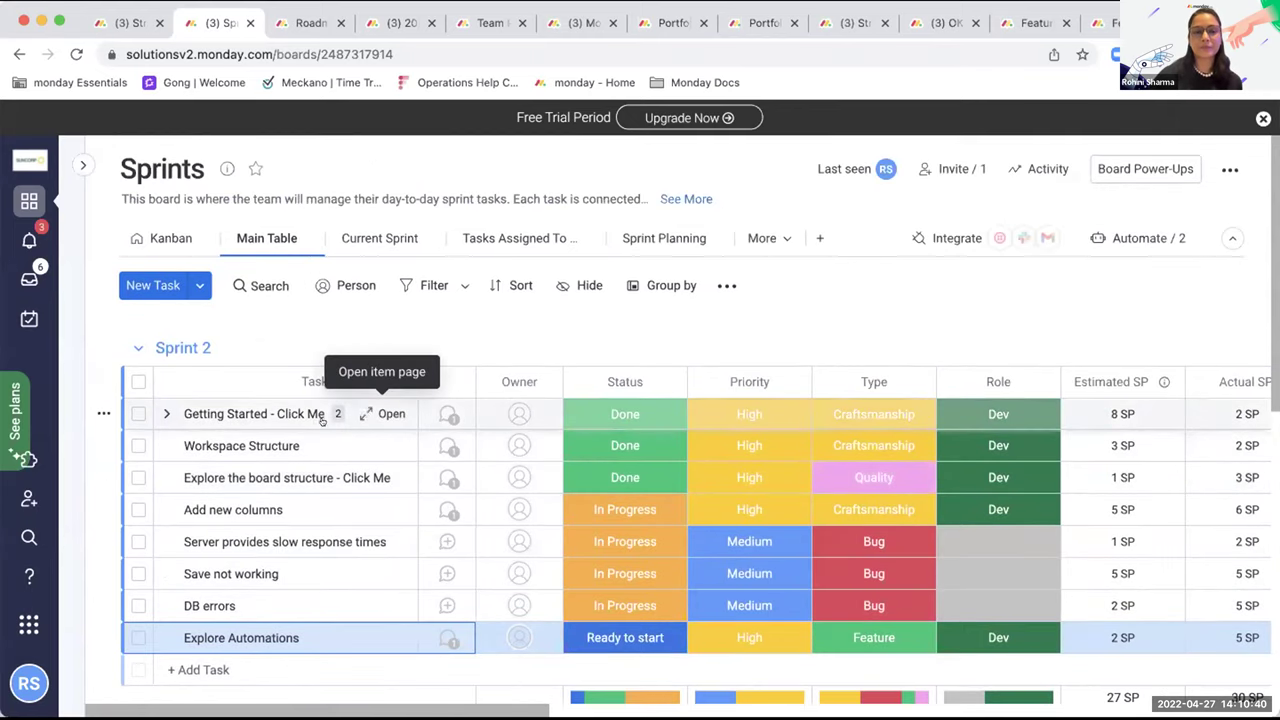
Open the Getting Started - Click Me task, examine its overview from the description to the linked epics, and close it.
click(377, 413)
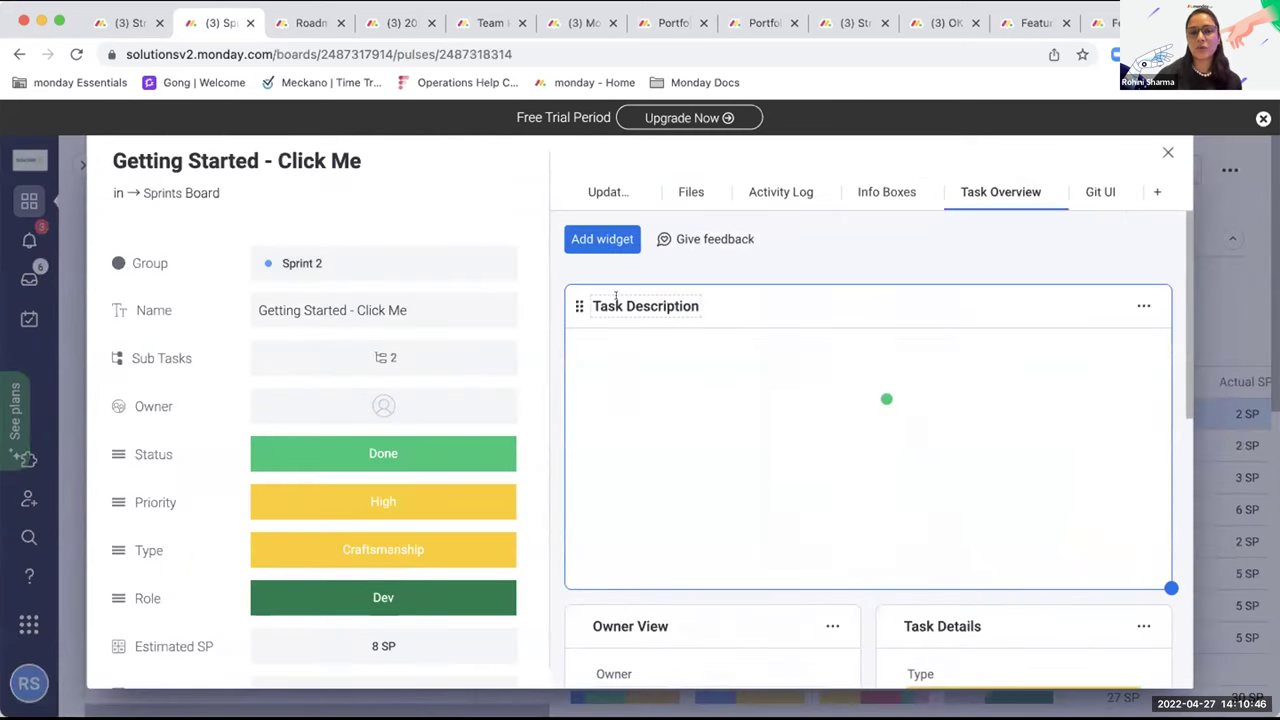
scroll(783, 449, down, 4)
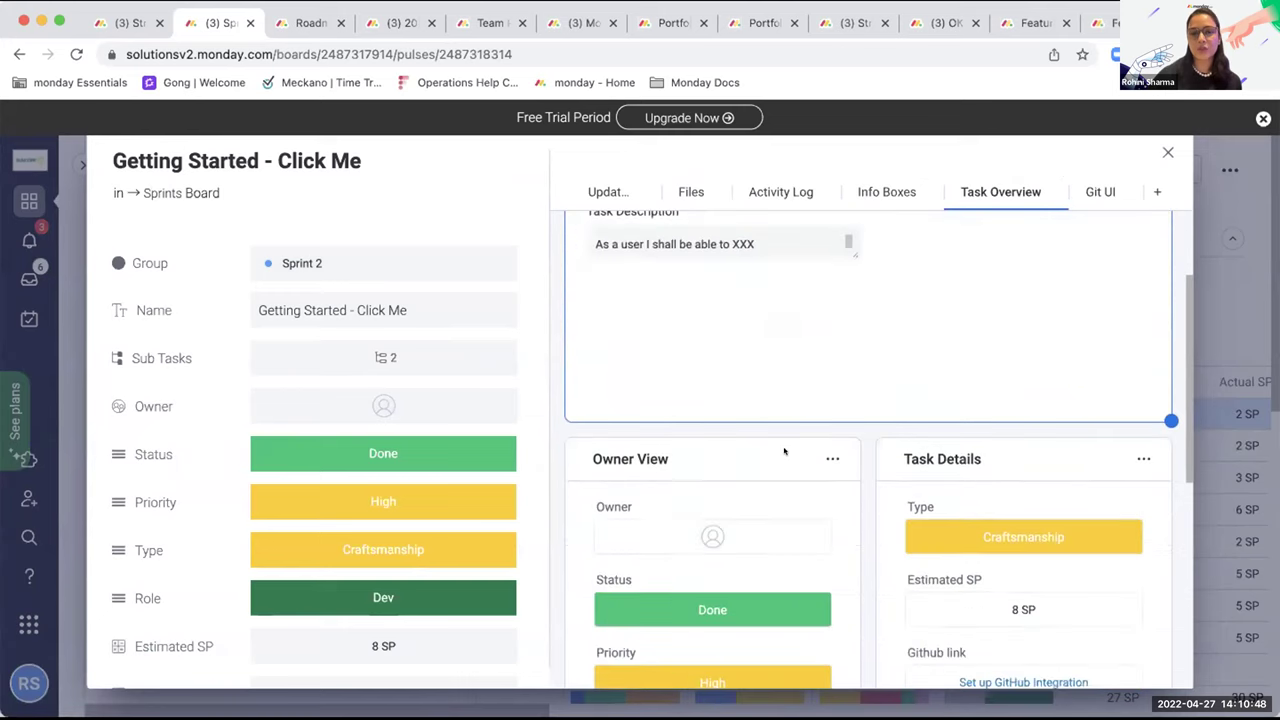
scroll(740, 440, down, 2)
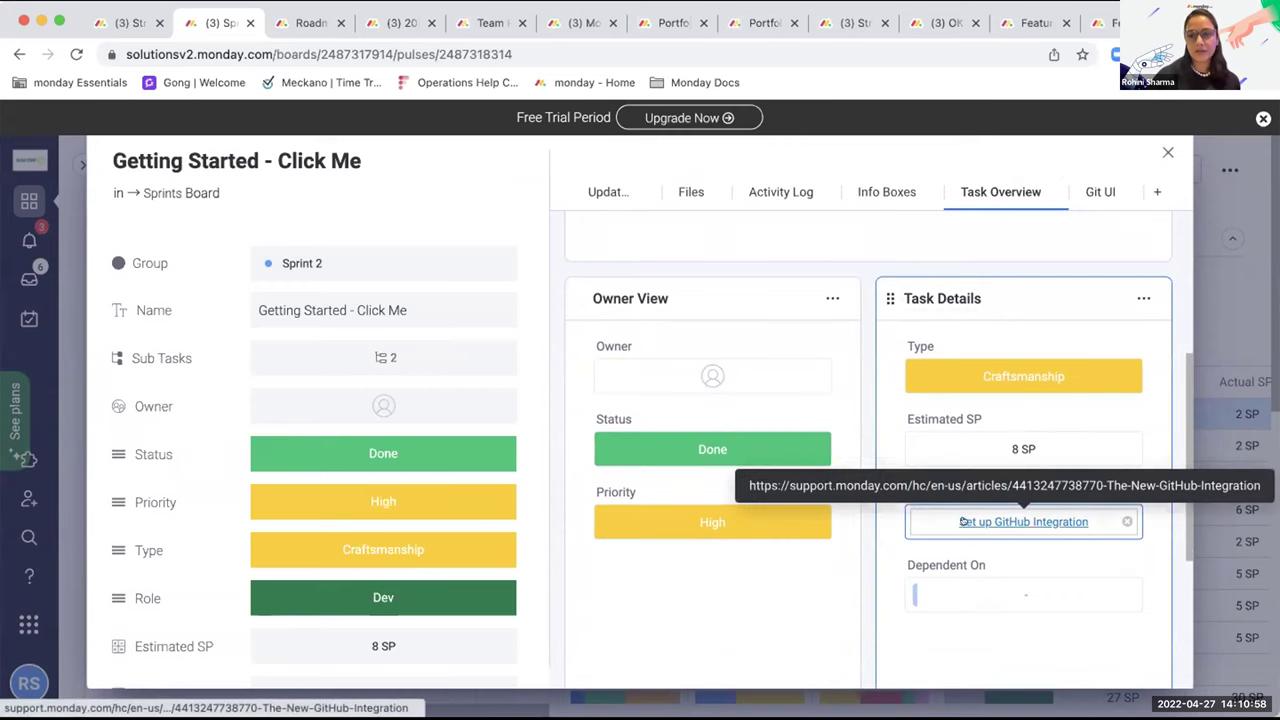
scroll(1005, 525, down, 2)
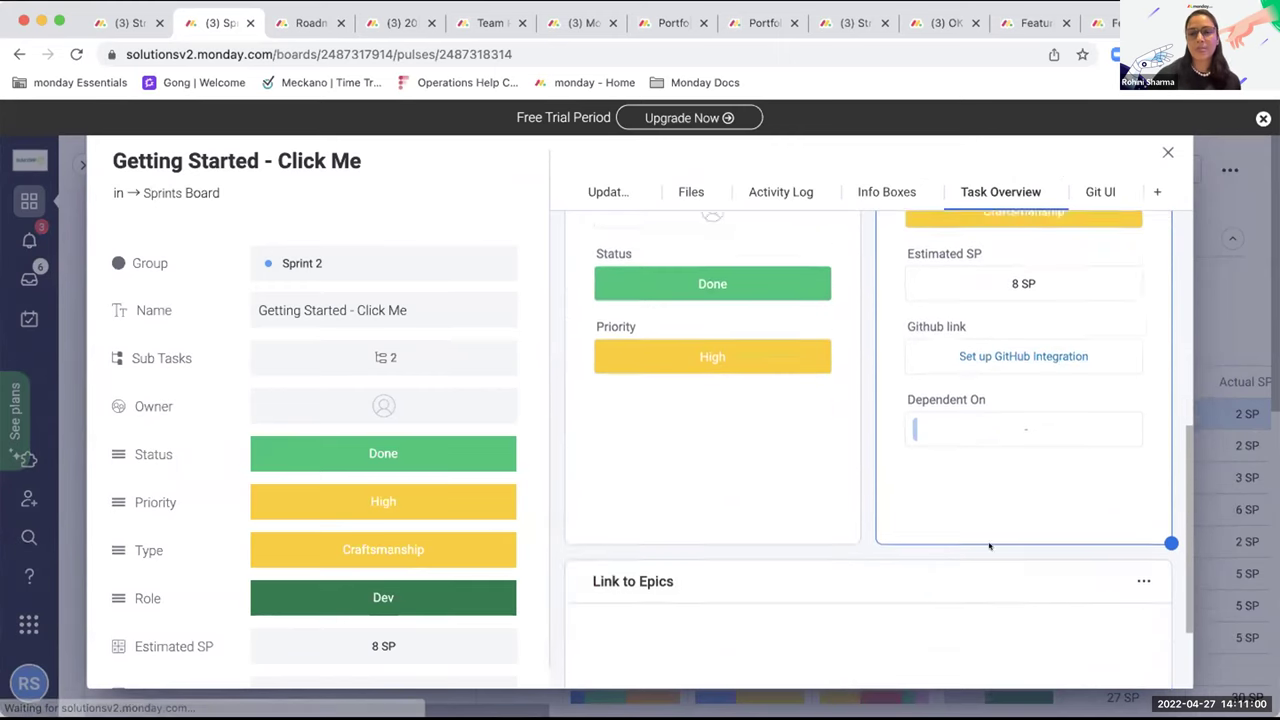
scroll(990, 546, down, 2)
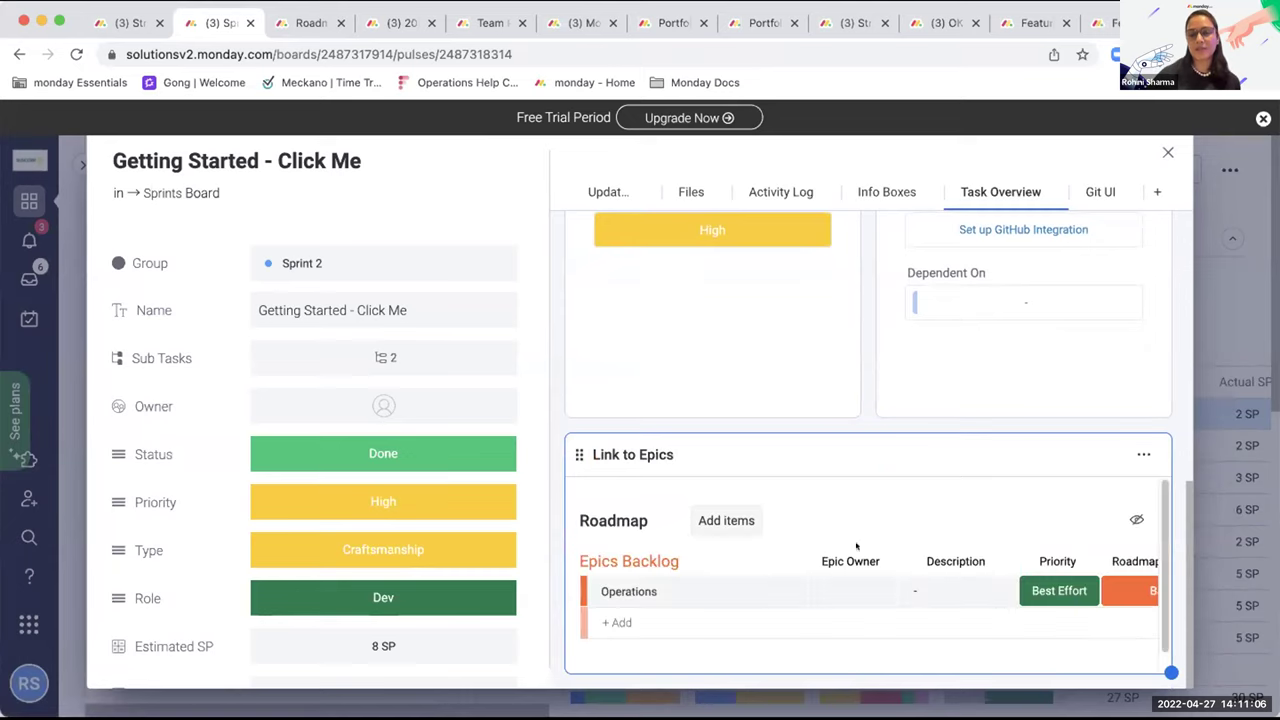
scroll(740, 560, down, 1)
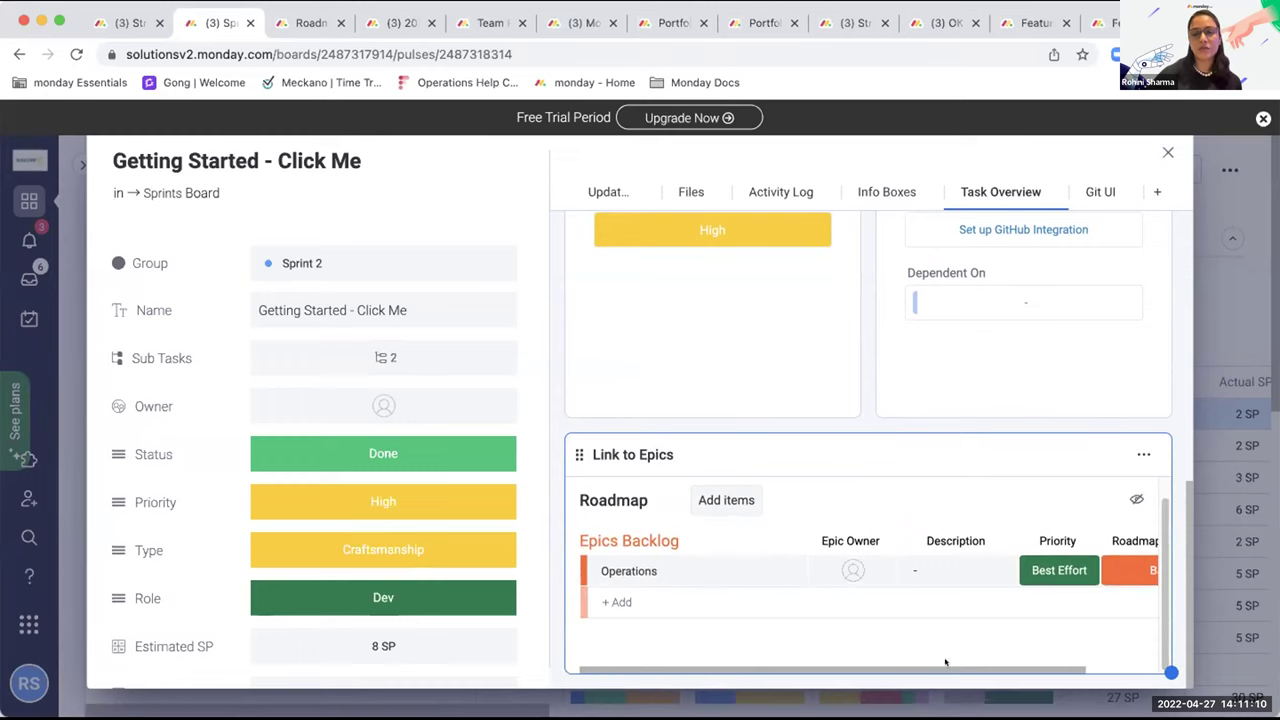
scroll(947, 665, right, 2)
scroll(919, 667, left, 2)
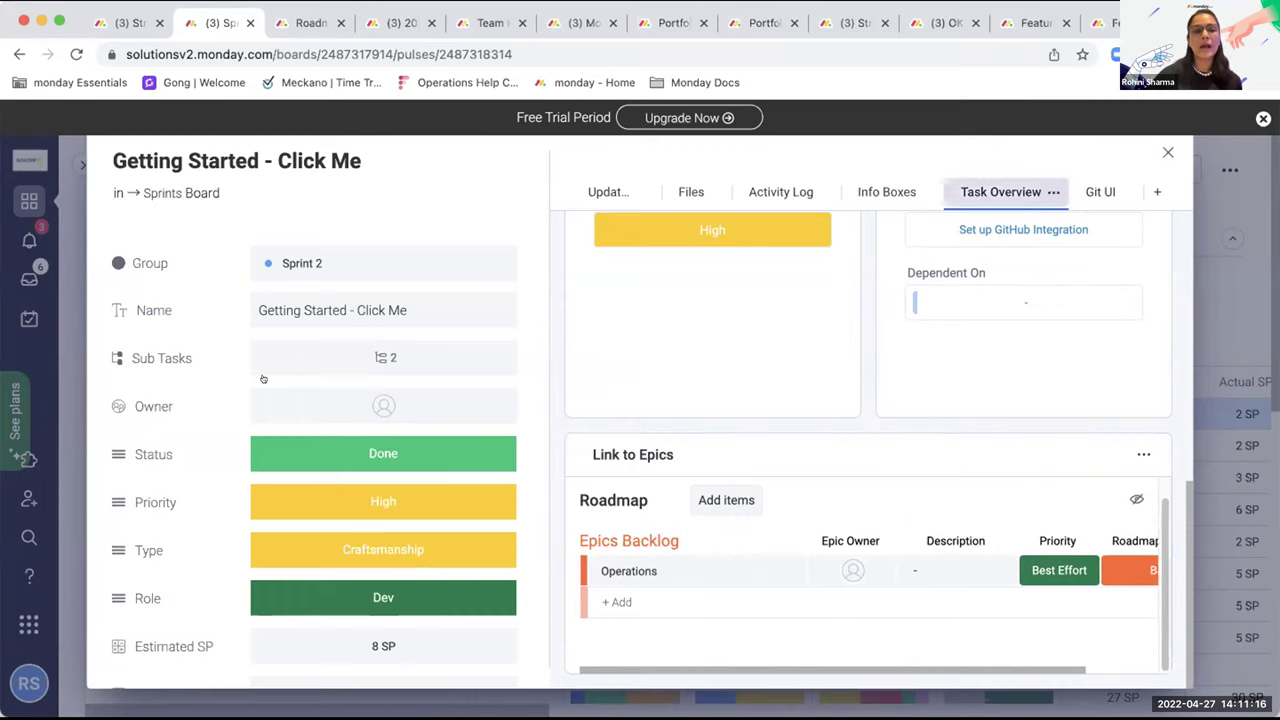
click(1162, 150)
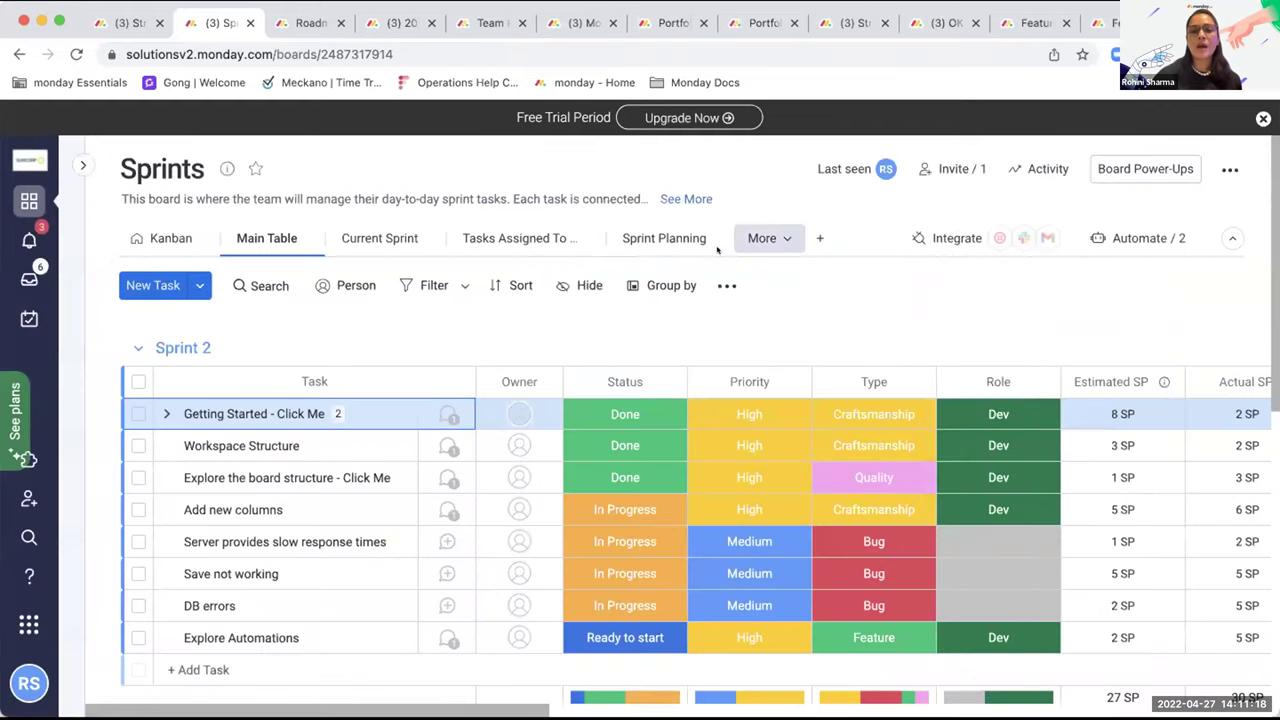
Open the Sprint Planning view and examine its capacity planning chart and the breakdowns by task type and priority.
click(668, 242)
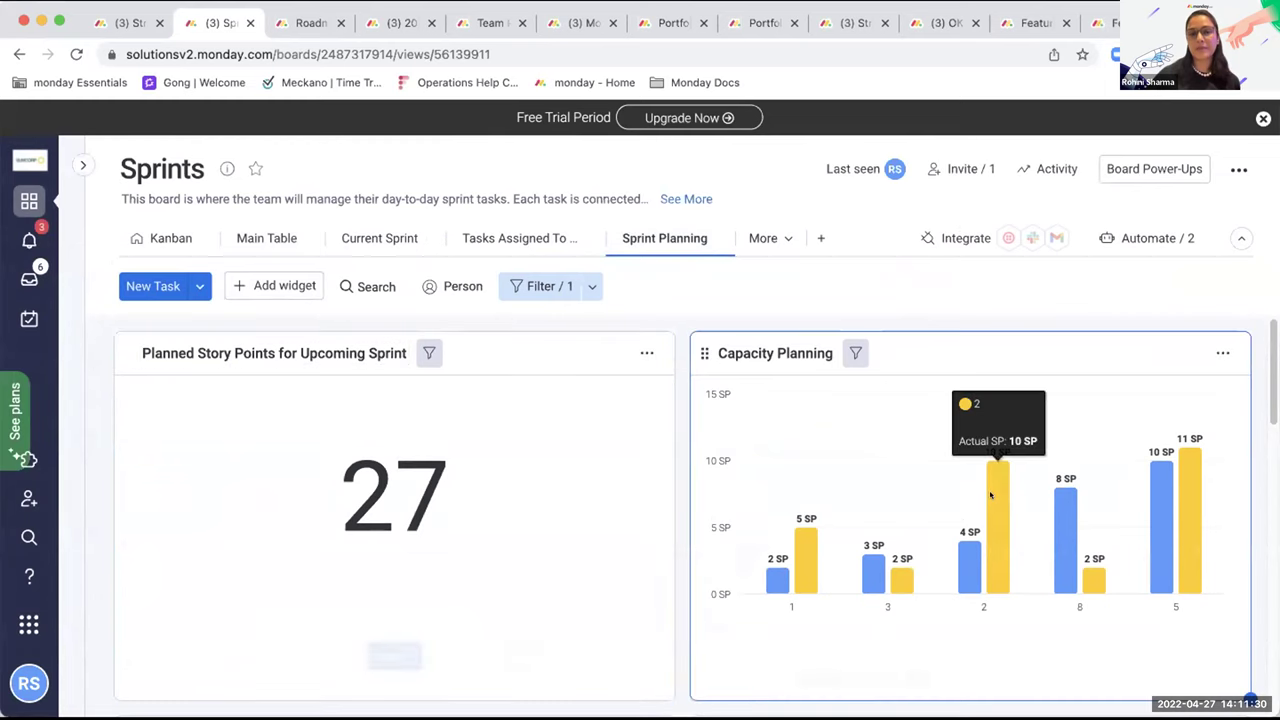
scroll(1054, 596, down, 1)
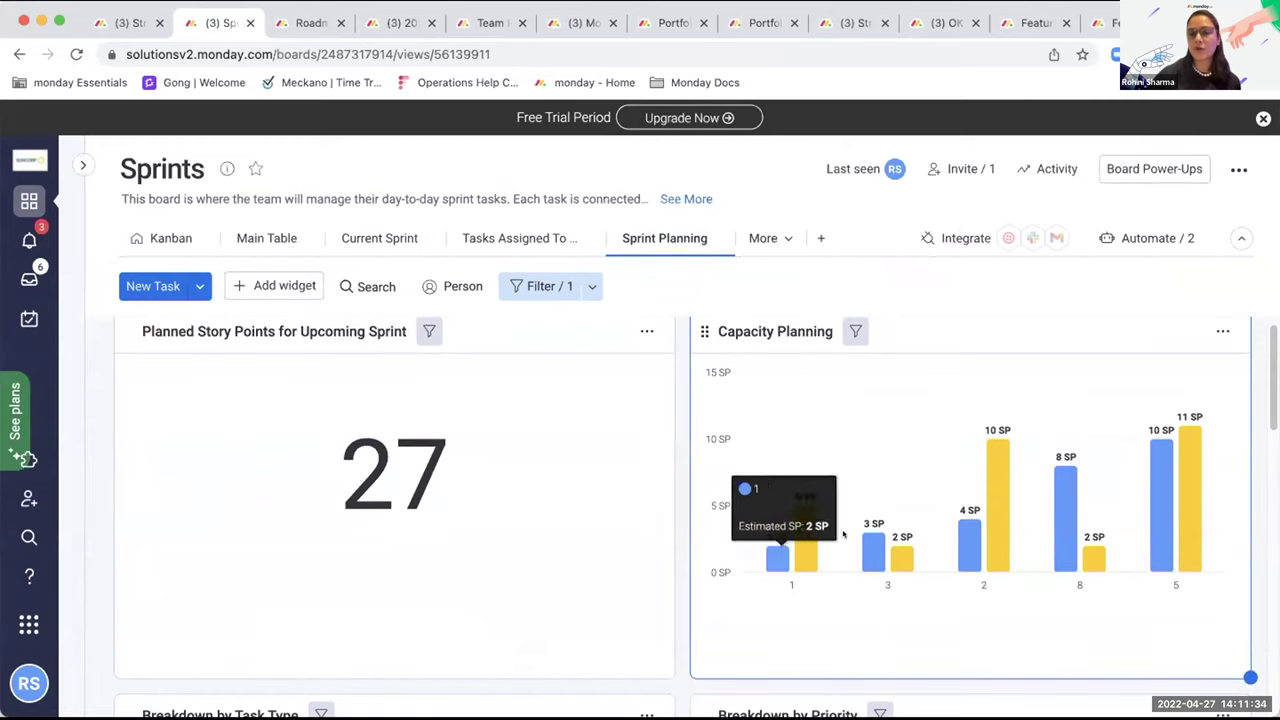
scroll(955, 610, down, 3)
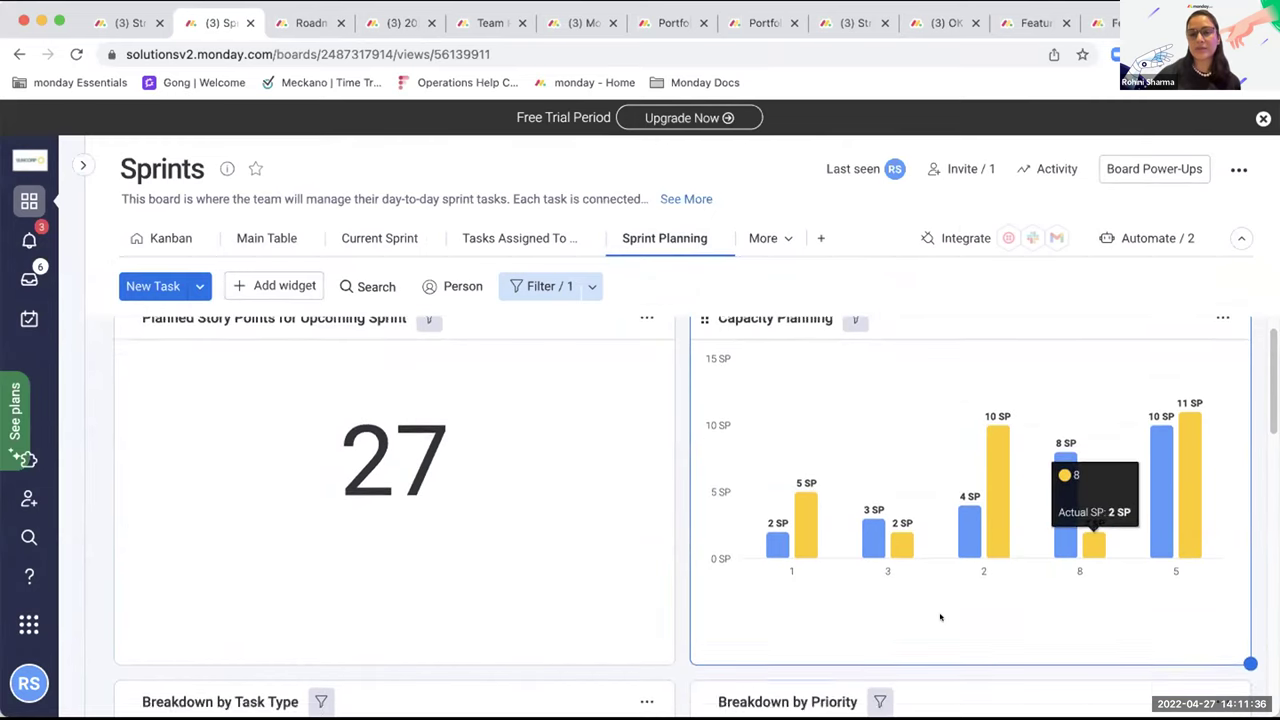
scroll(973, 490, down, 9)
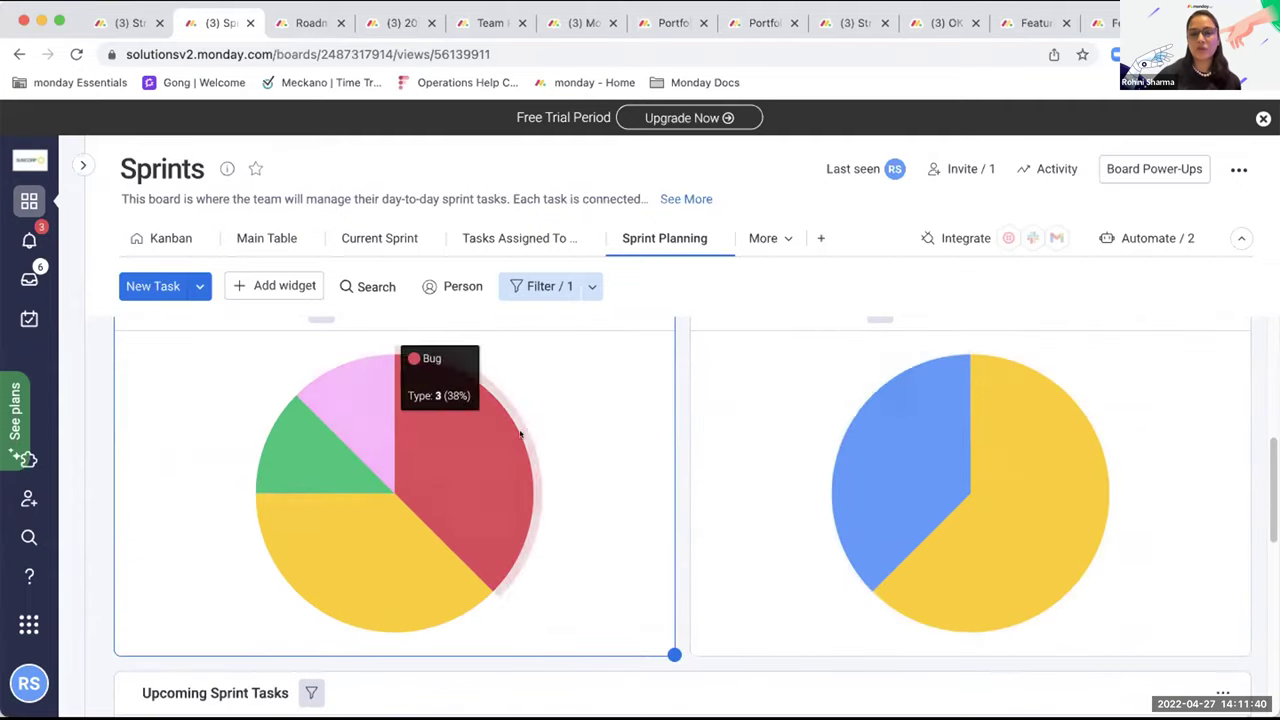
scroll(378, 526, up, 3)
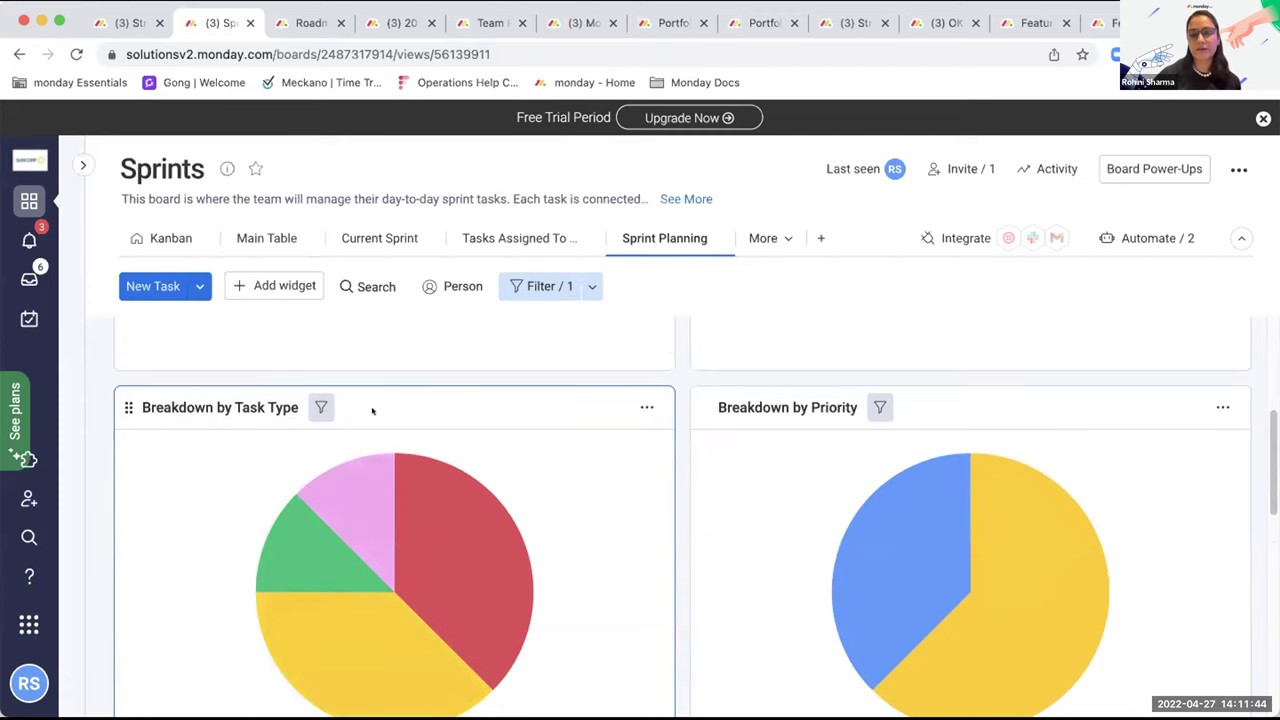
scroll(490, 477, up, 3)
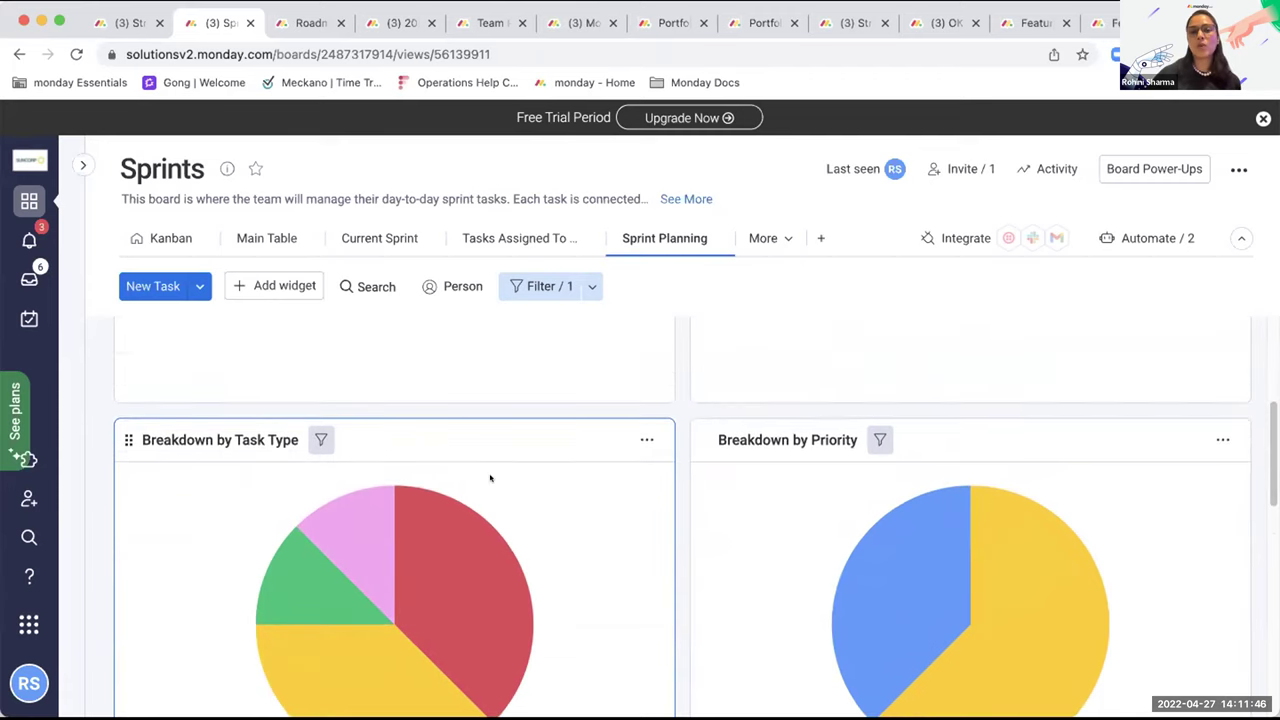
scroll(490, 477, up, 4)
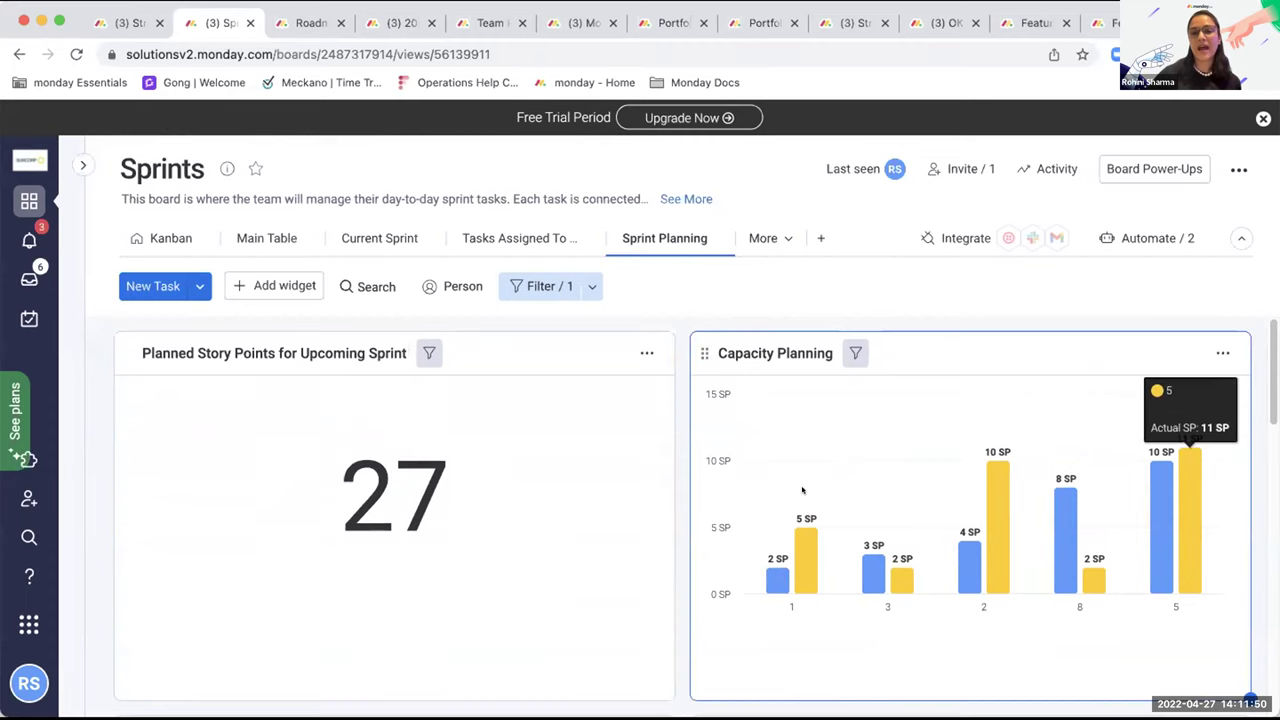
Add a Battery widget from the Widgets Center to the Sprint Planning view and enlarge it to the full dashboard width.
click(255, 285)
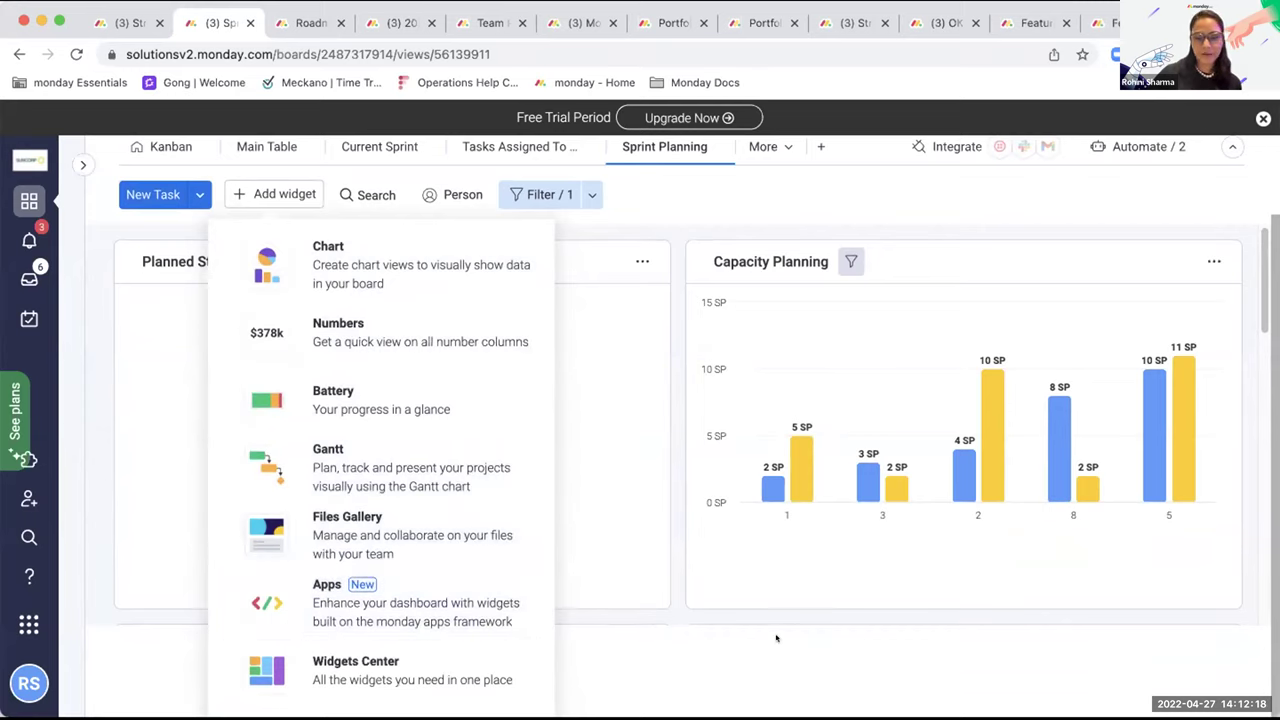
click(352, 660)
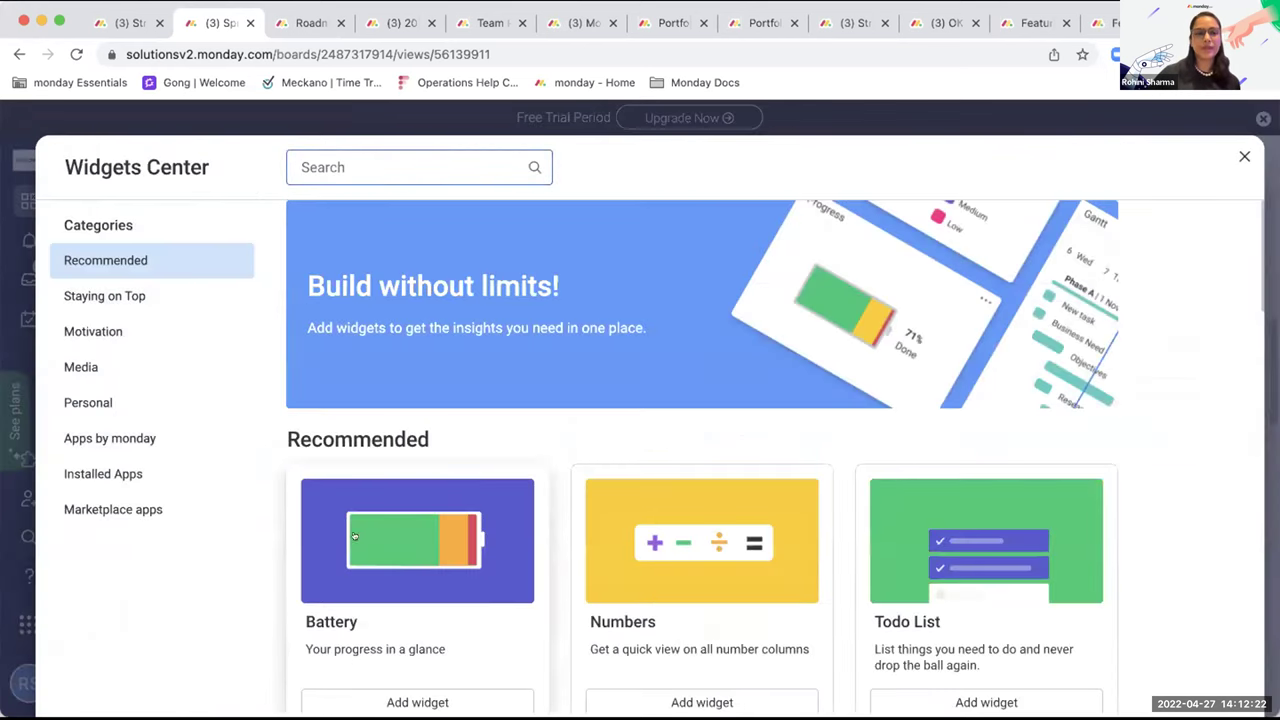
scroll(371, 578, down, 2)
scroll(371, 578, down, 6)
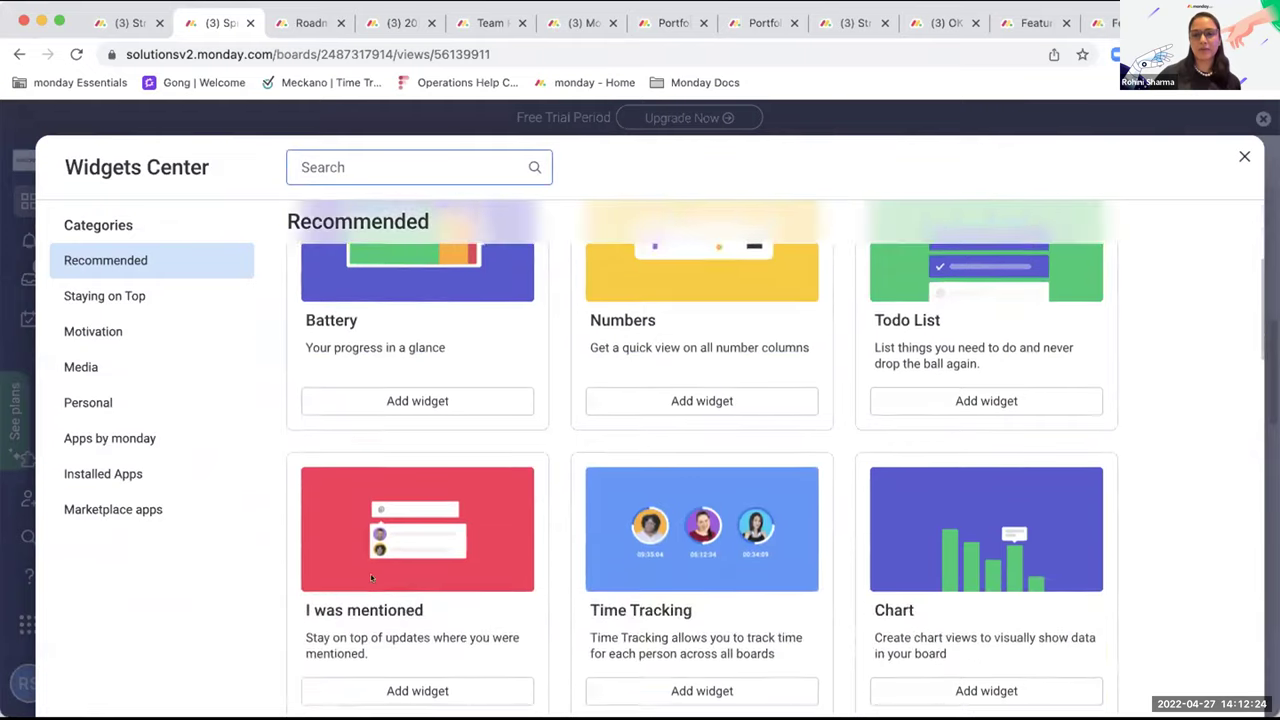
scroll(371, 578, down, 4)
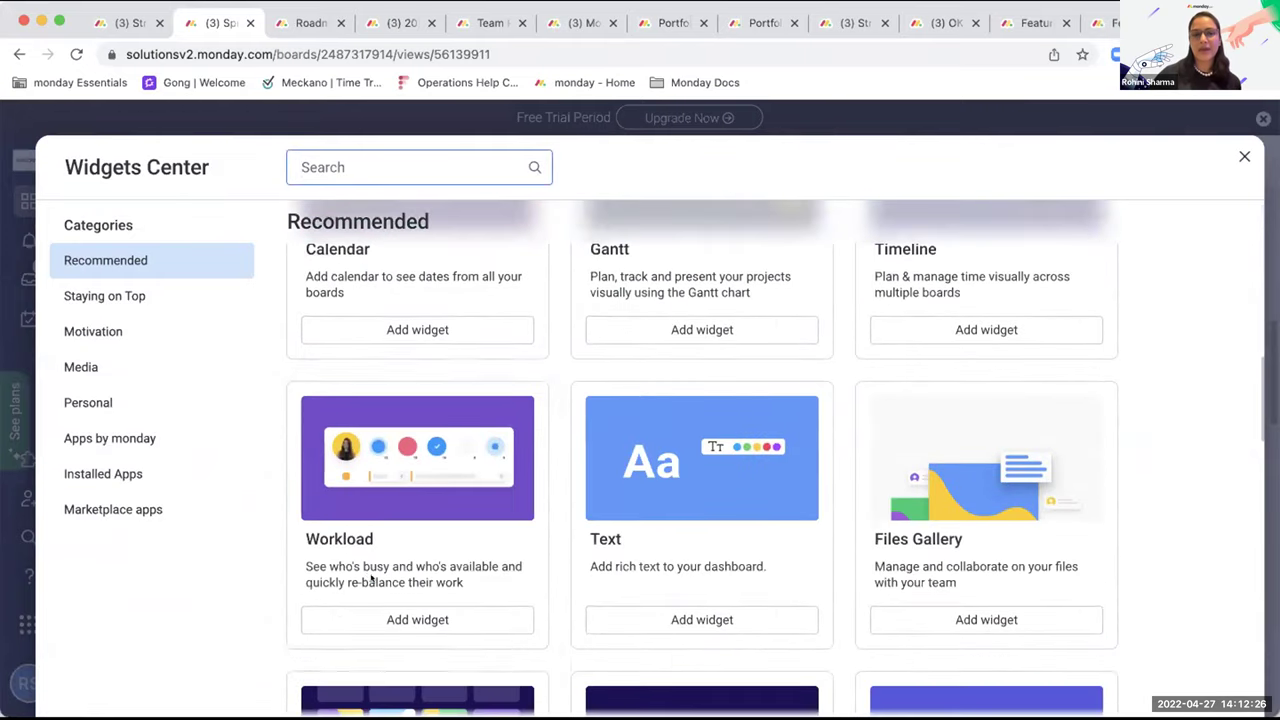
scroll(369, 578, up, 5)
scroll(367, 580, up, 6)
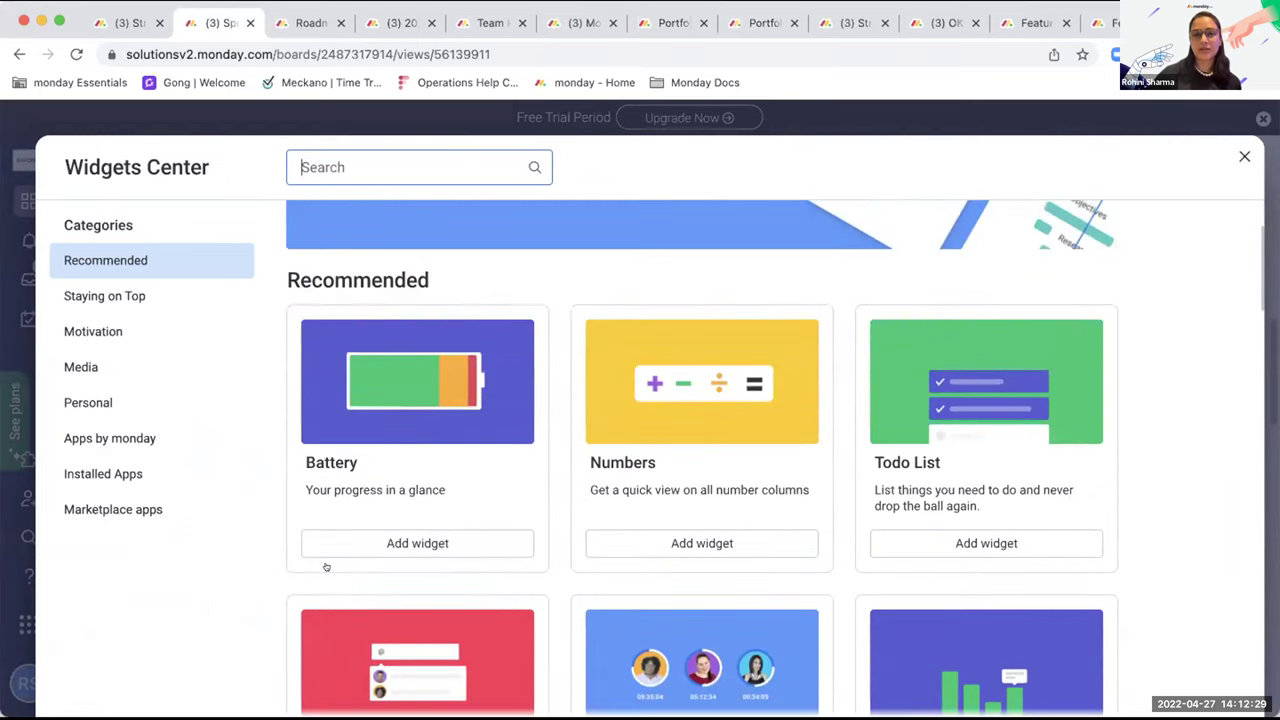
click(407, 446)
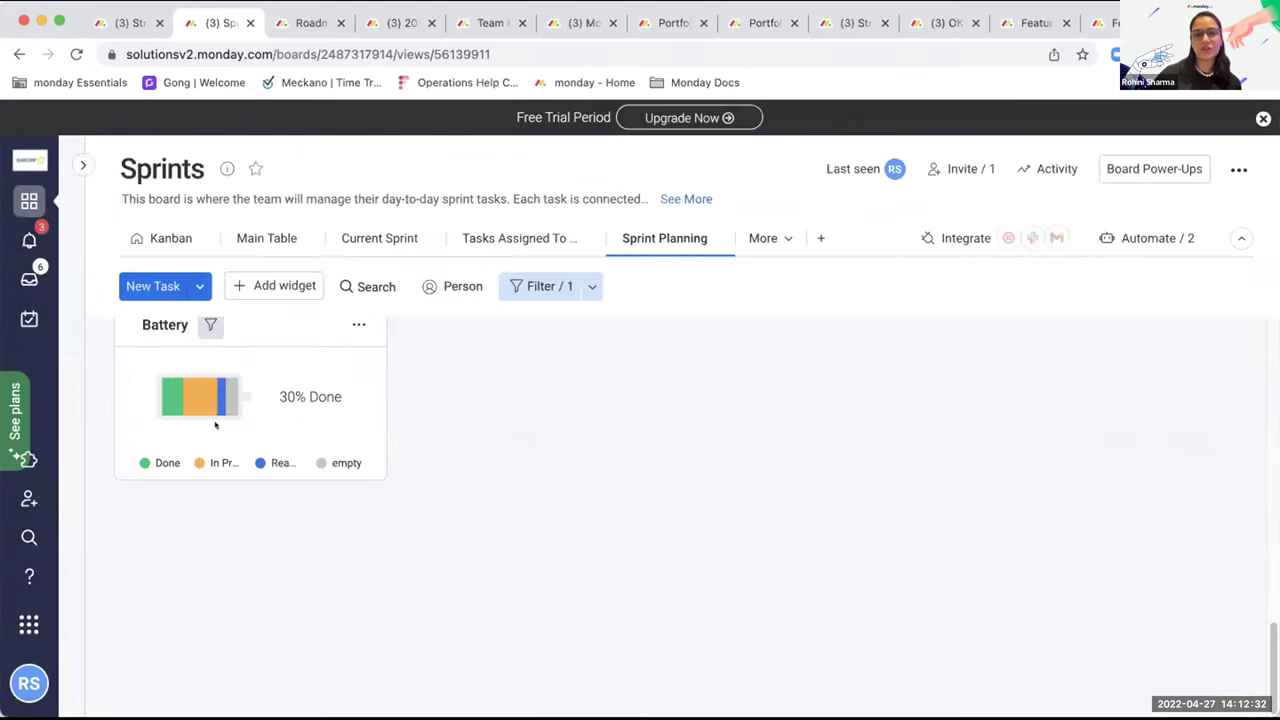
drag(381, 470, 1245, 556)
scroll(1094, 508, up, 2)
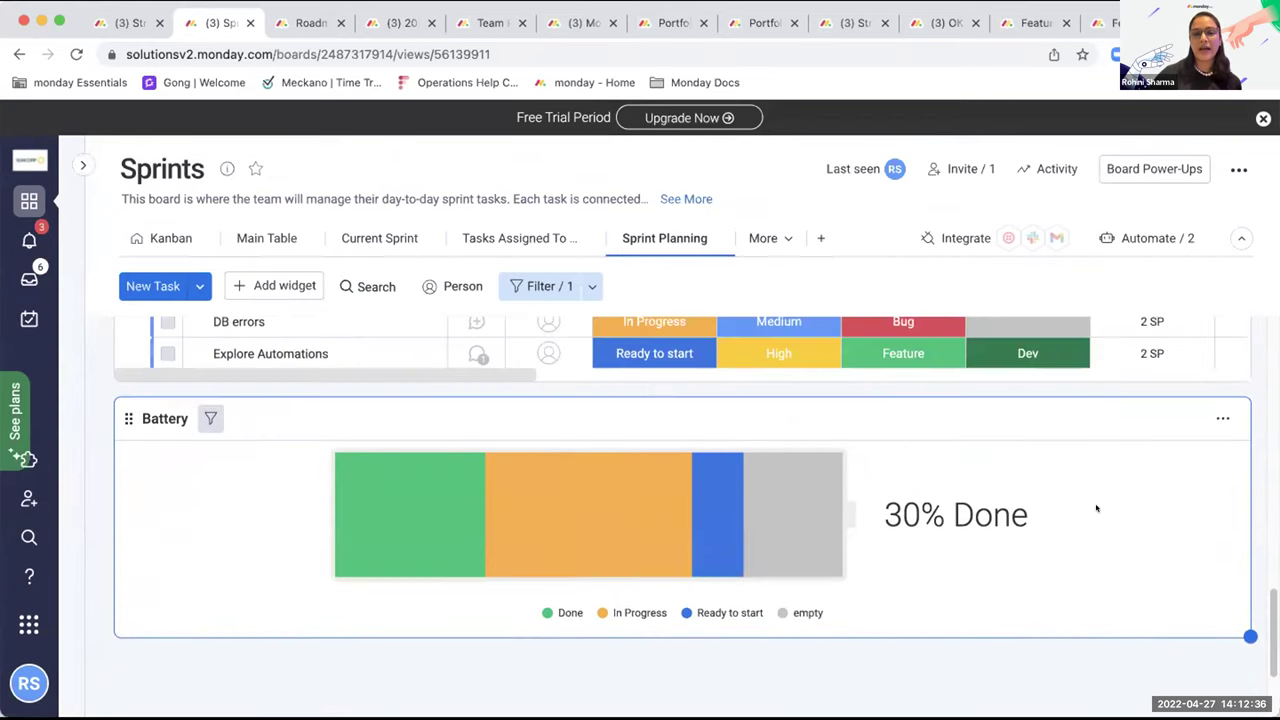
Filter the Battery widget by group to Sprint 2 tasks and close the filter options.
click(210, 418)
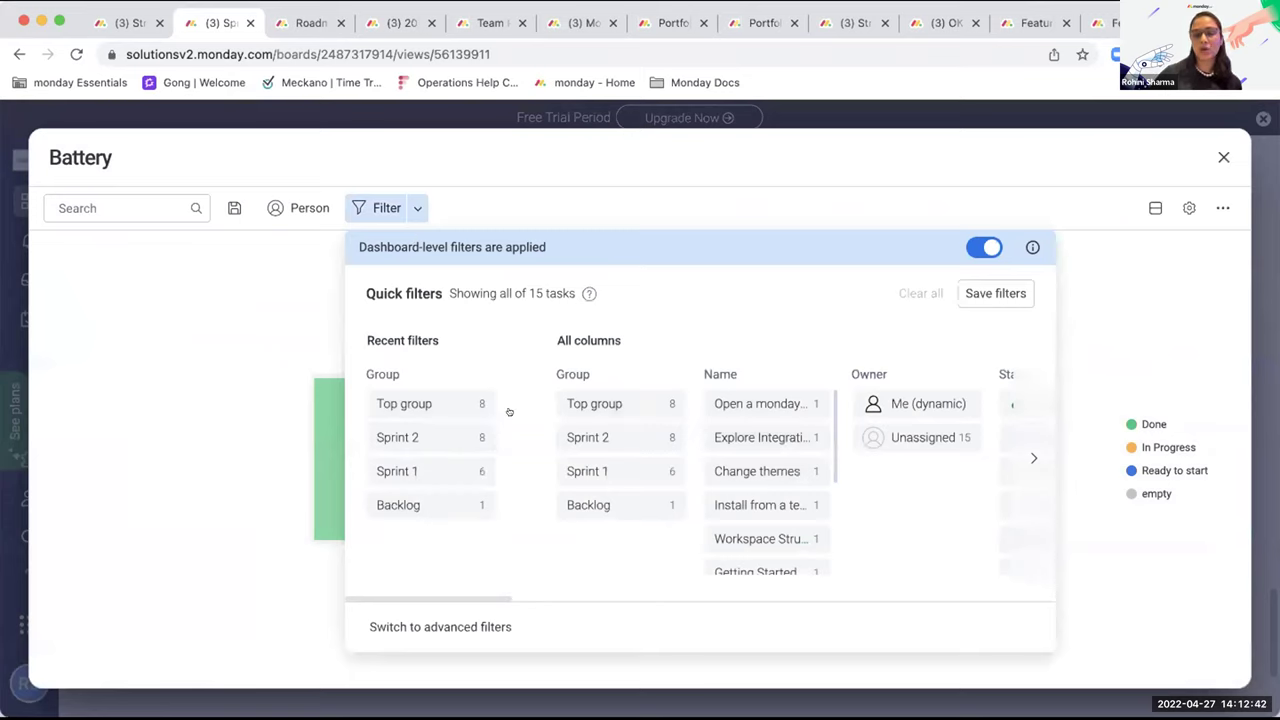
click(424, 439)
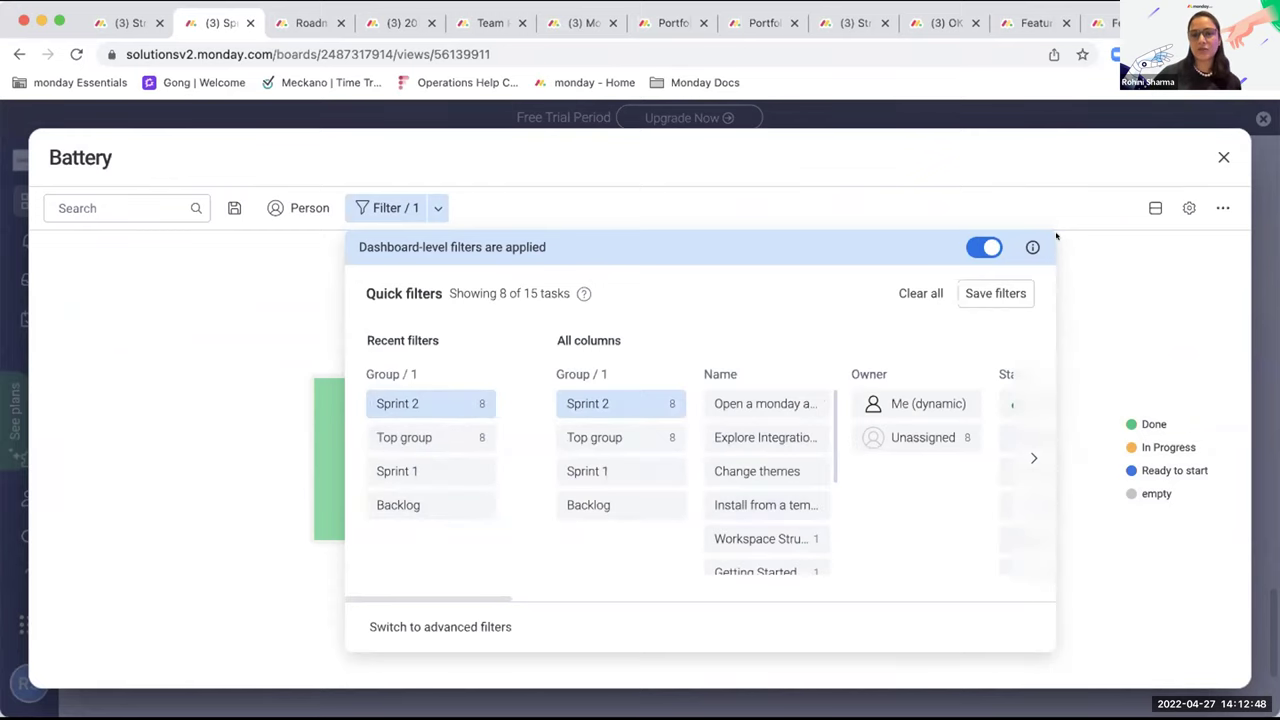
click(1127, 284)
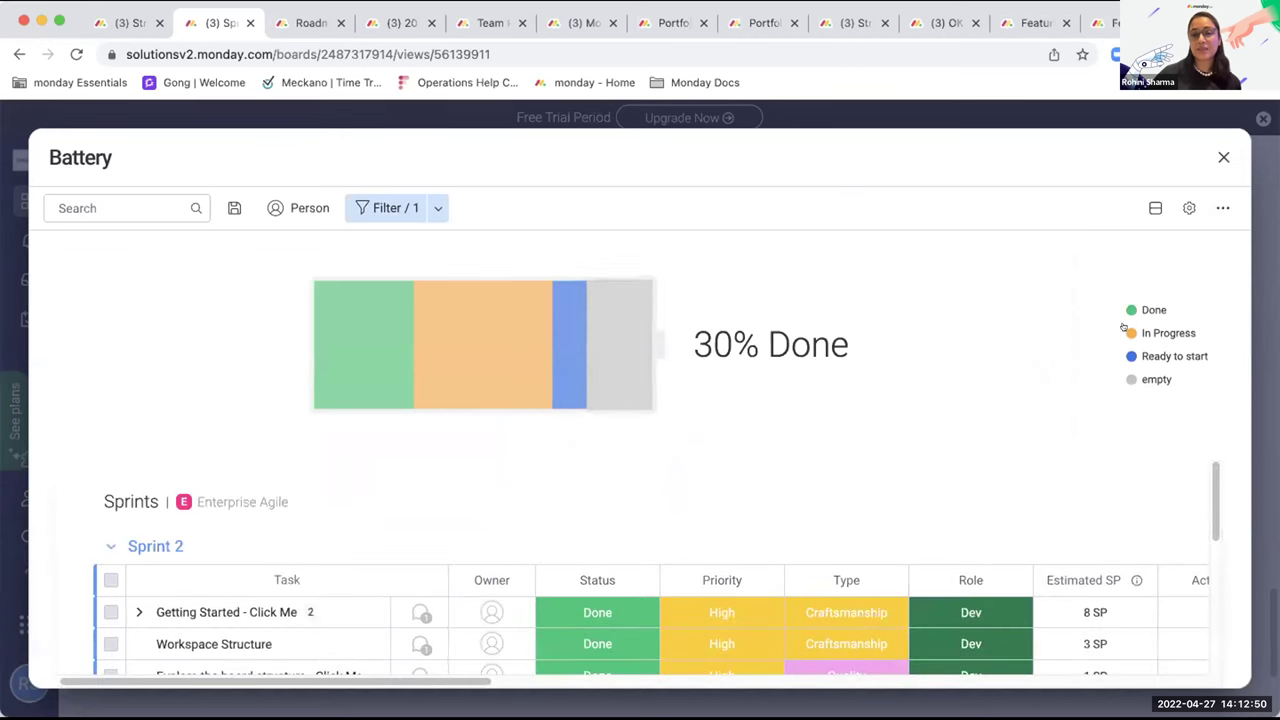
Examine the tasks behind the Battery widget's Done, In Progress and empty segments, ending on the Done list.
mouse_move(504, 325)
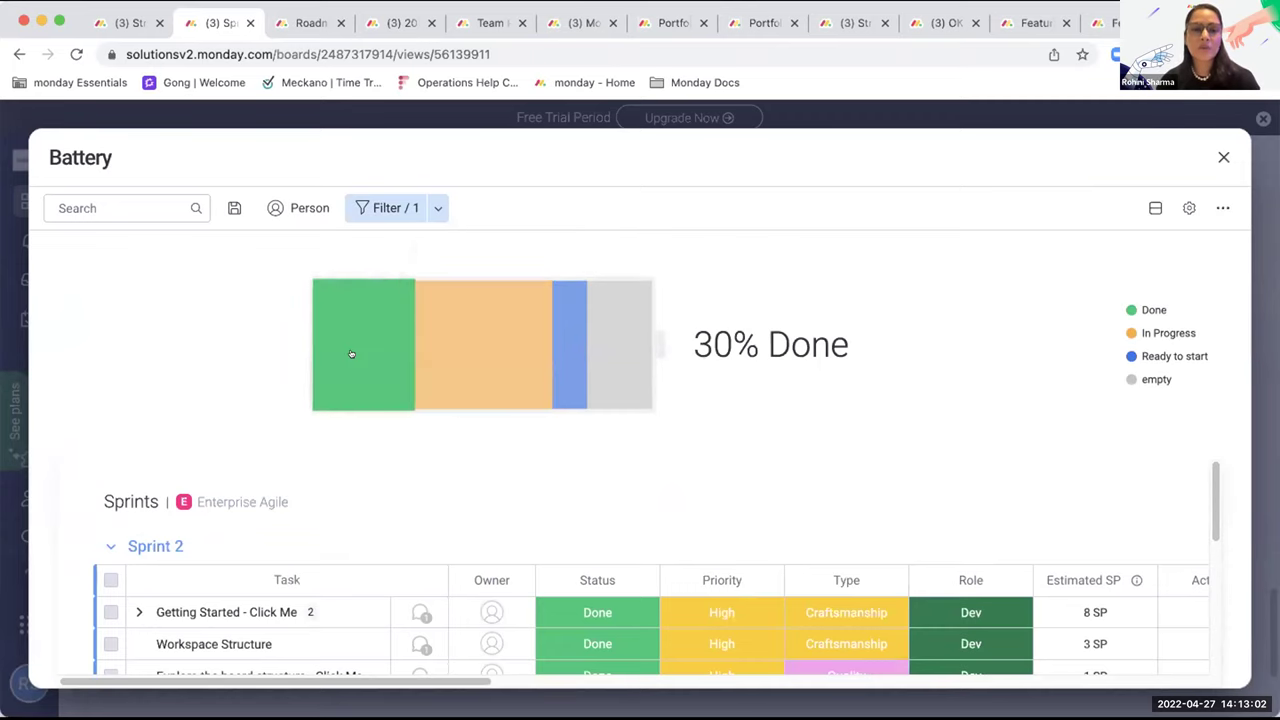
mouse_move(351, 354)
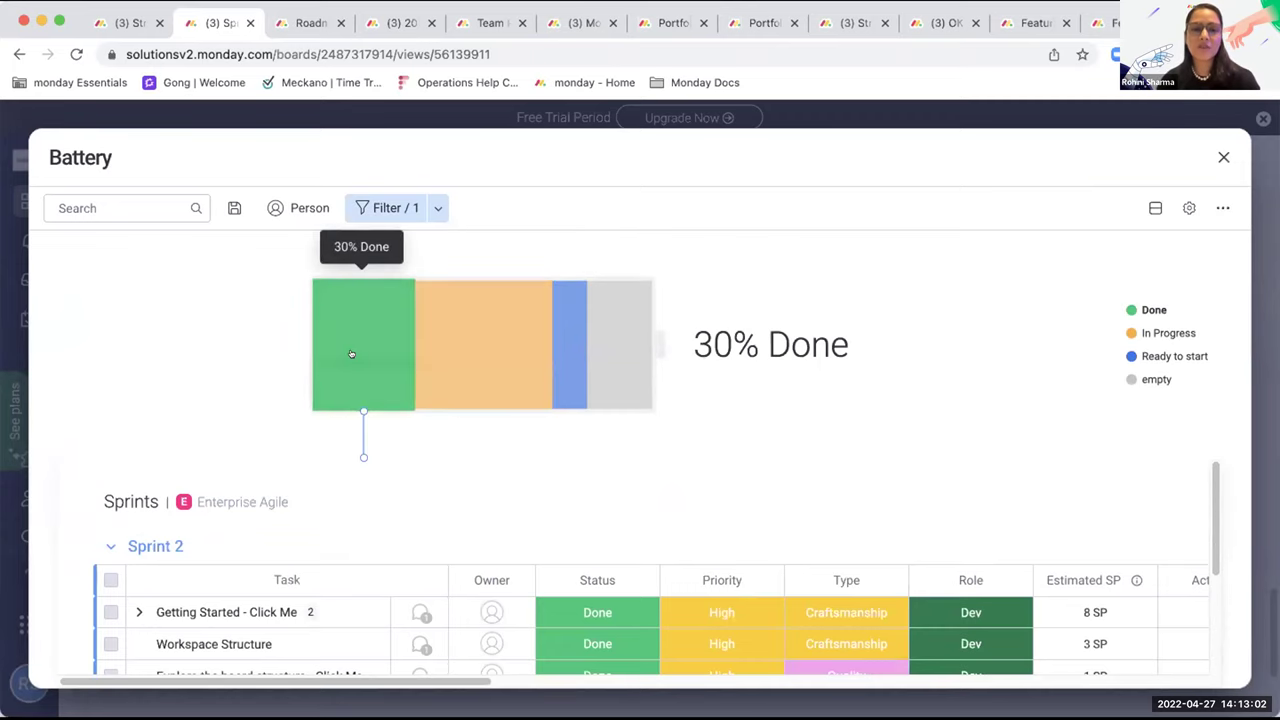
click(606, 380)
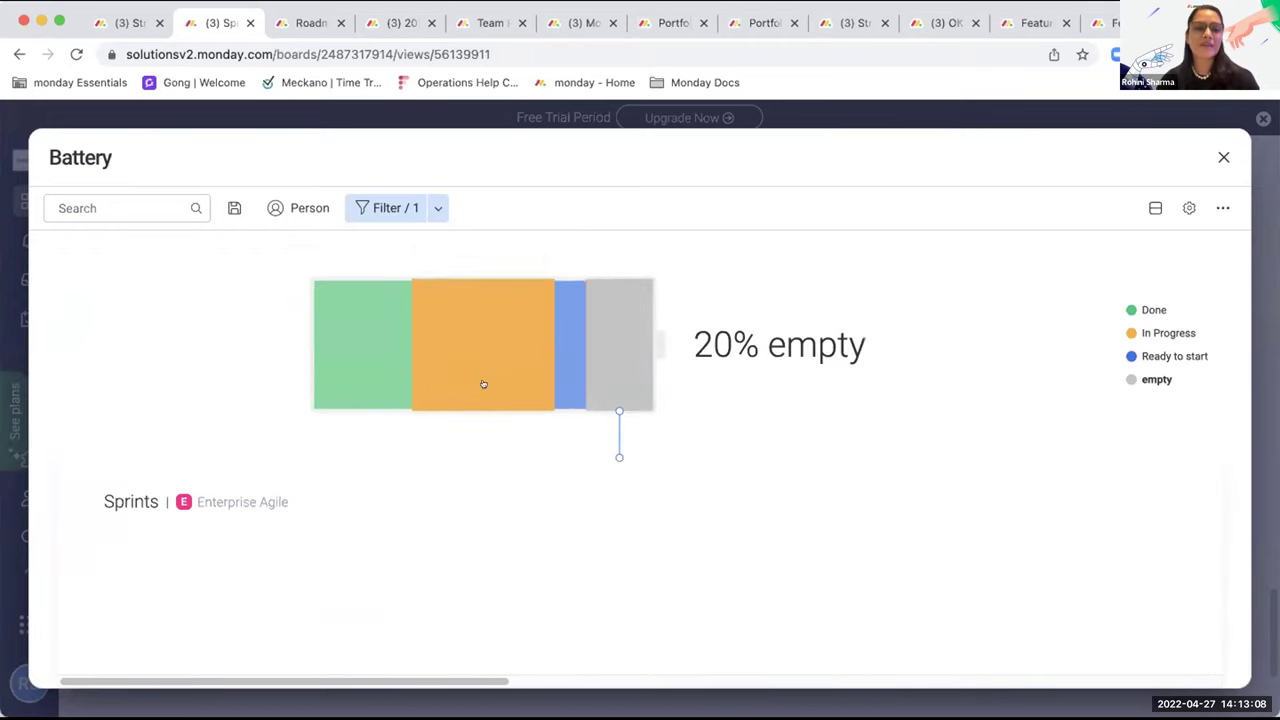
click(367, 395)
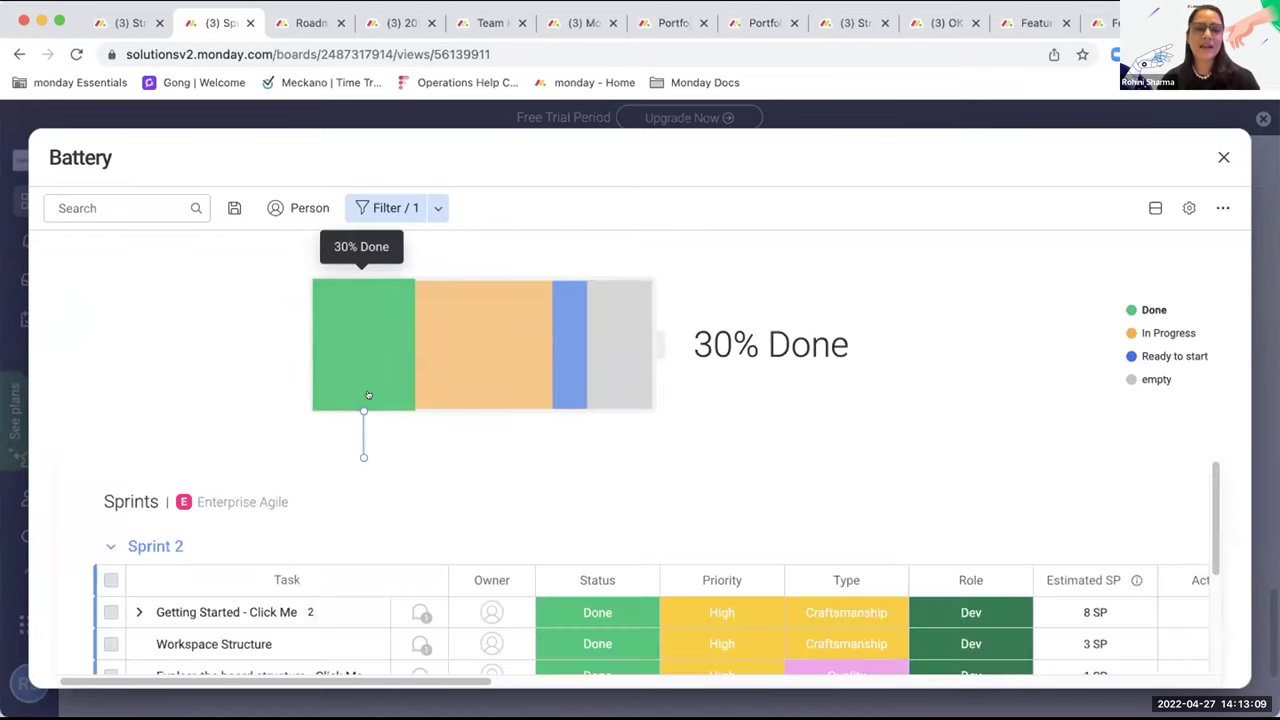
click(462, 383)
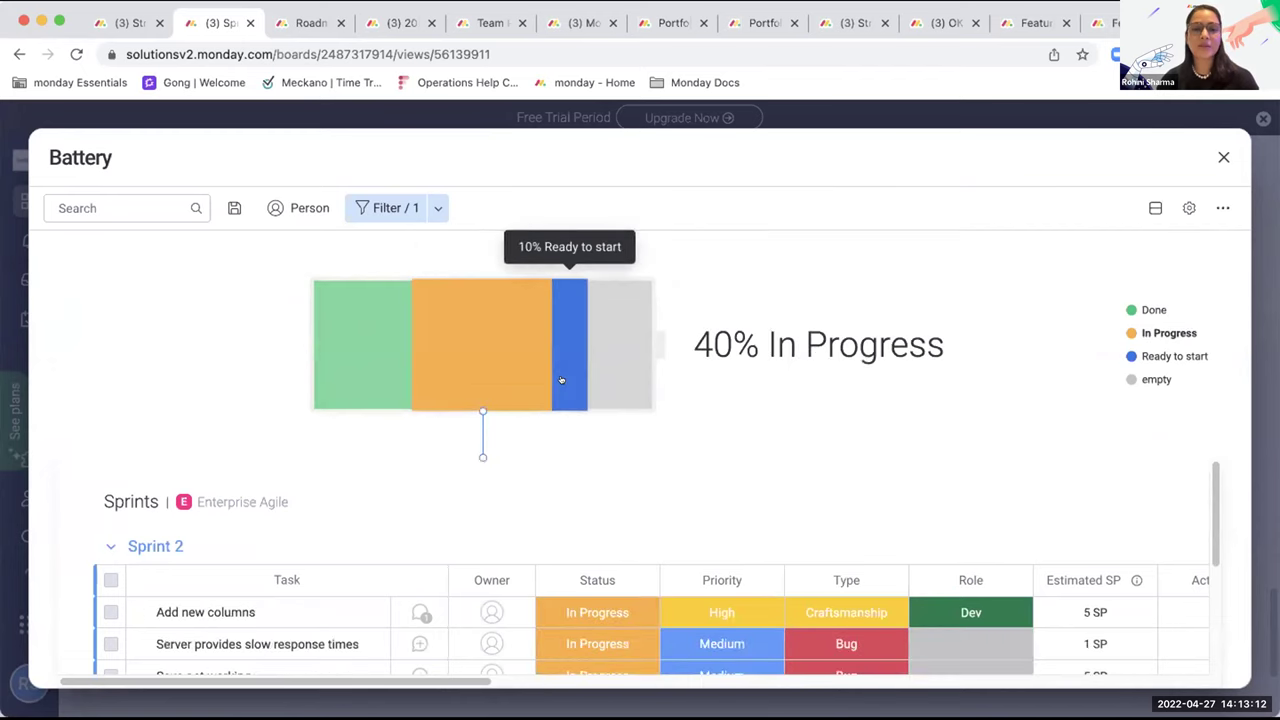
click(377, 397)
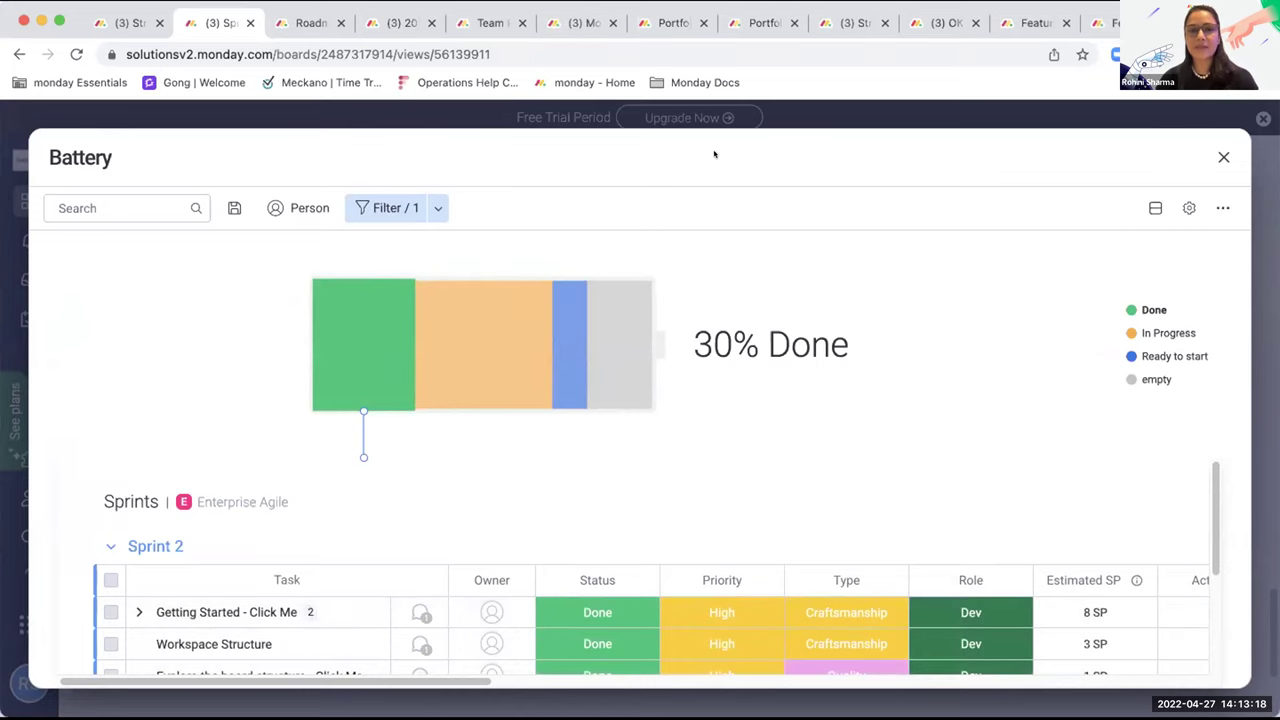
scroll(246, 621, down, 3)
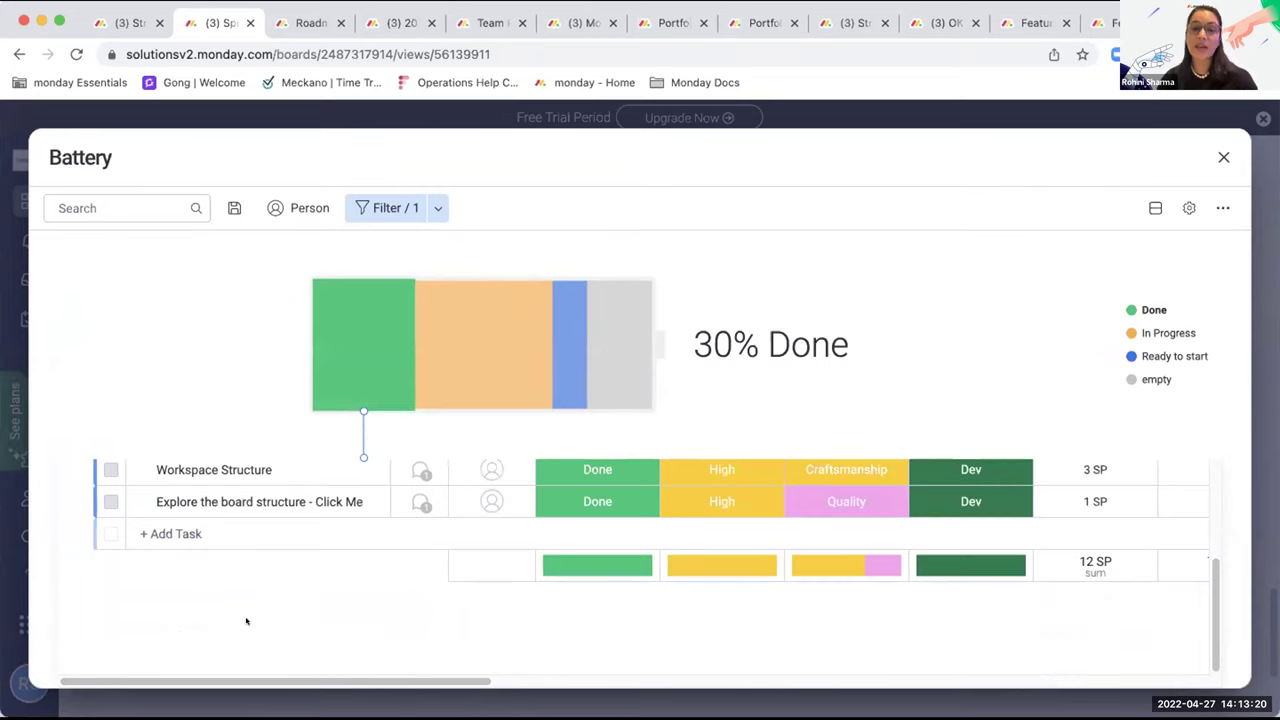
scroll(246, 621, up, 3)
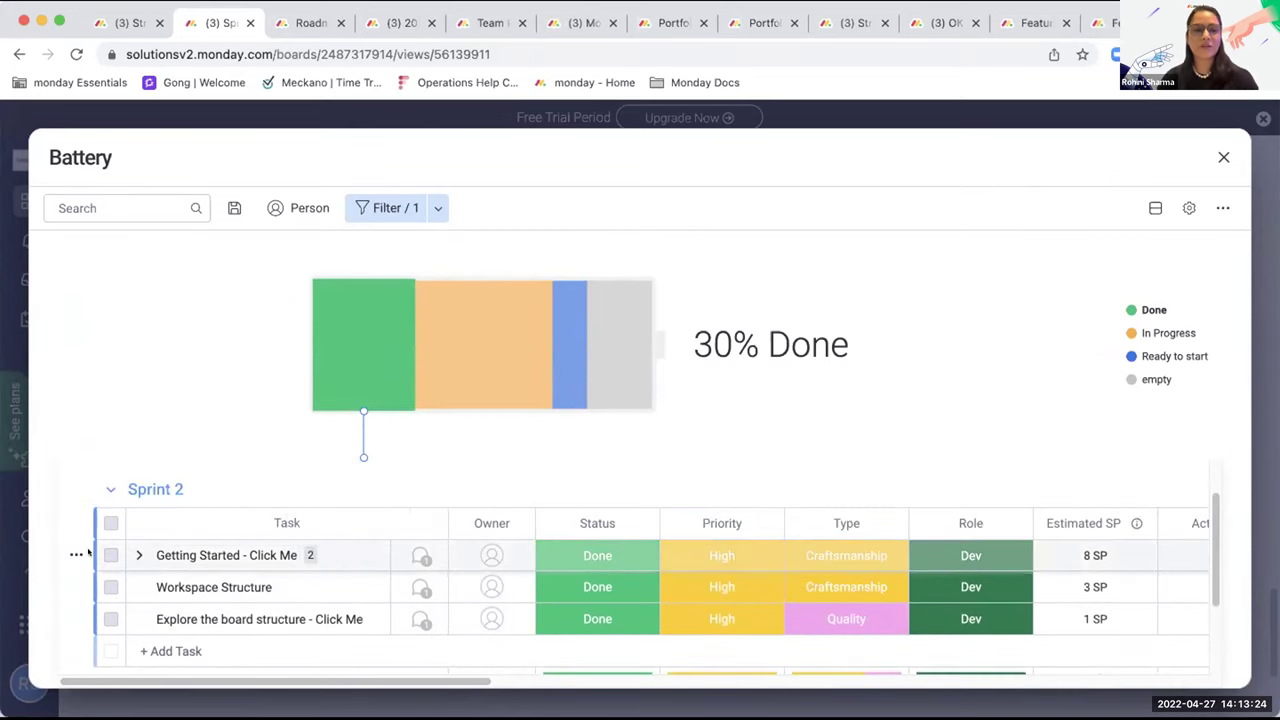
Open the Getting Started - Click Me task from the Done list, view its updates and files, and return to the Sprint Planning view.
click(417, 555)
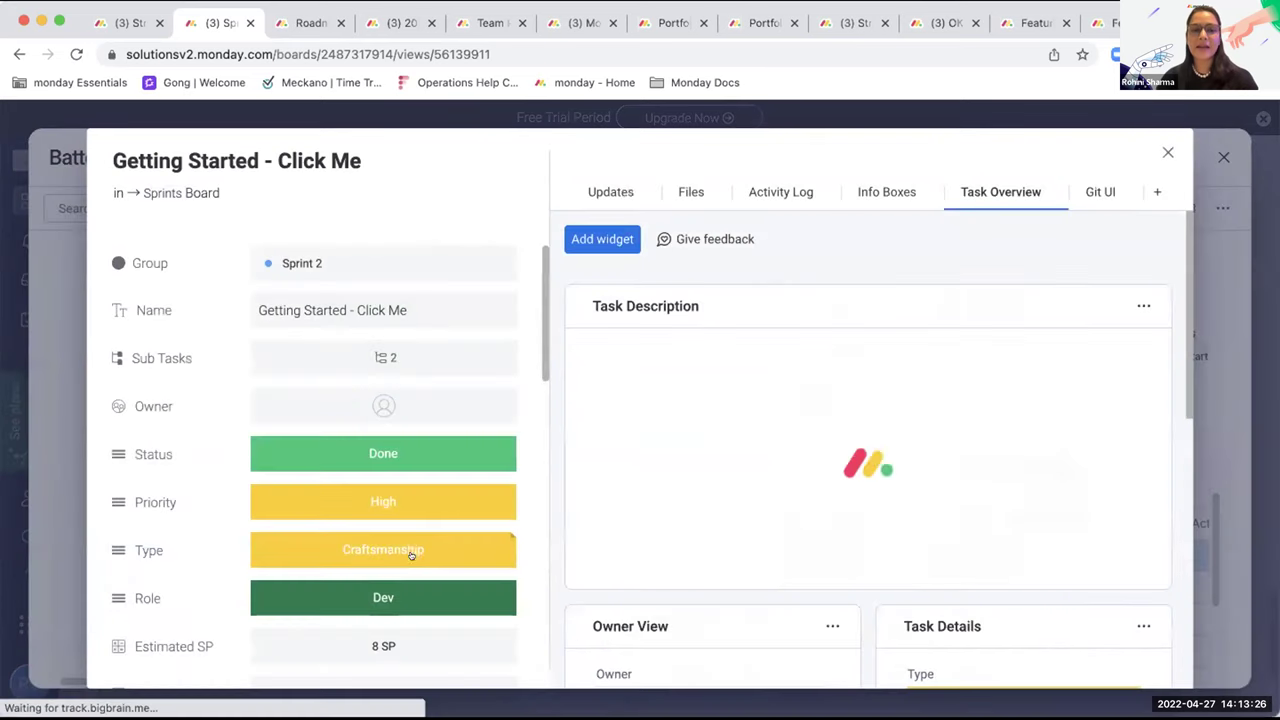
click(592, 192)
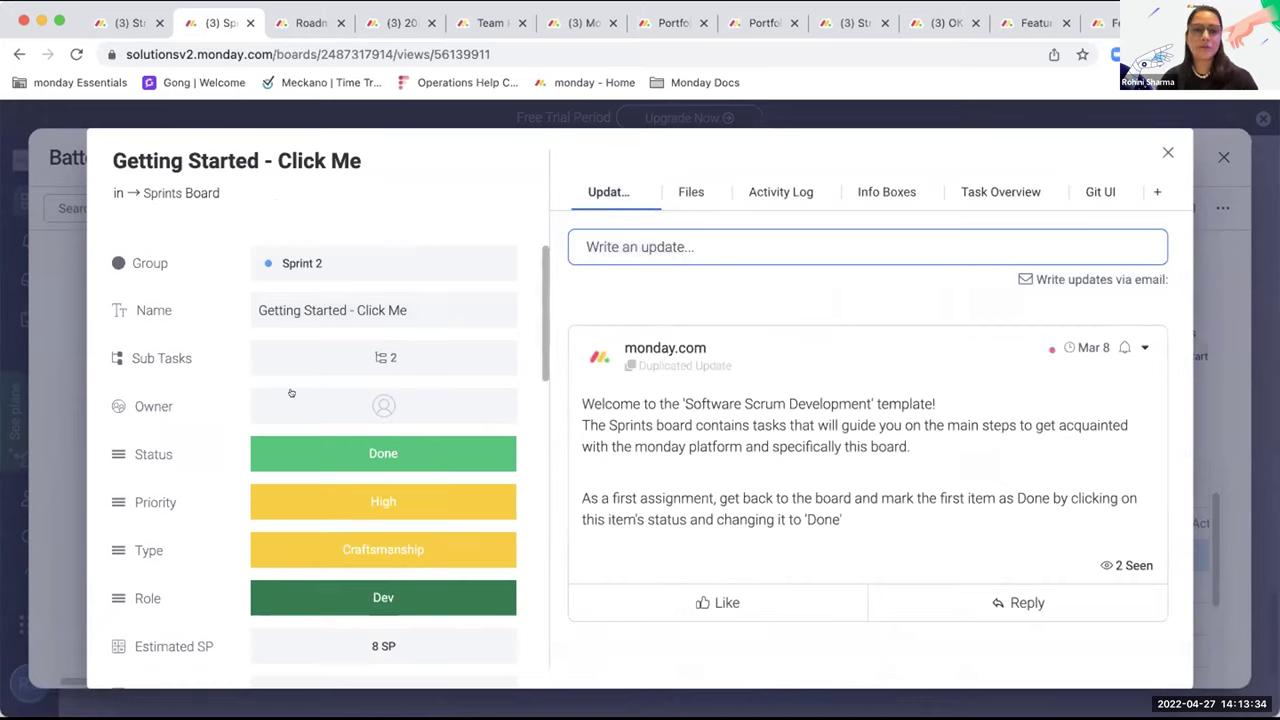
click(689, 193)
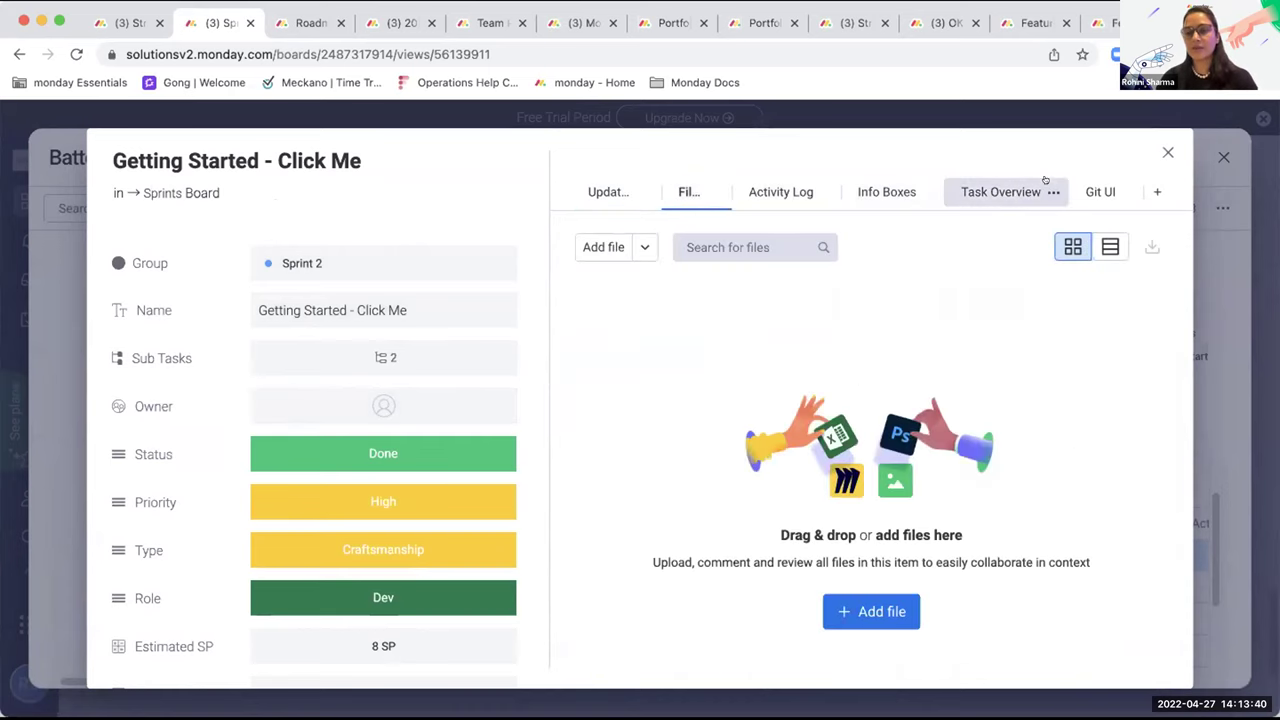
click(1165, 152)
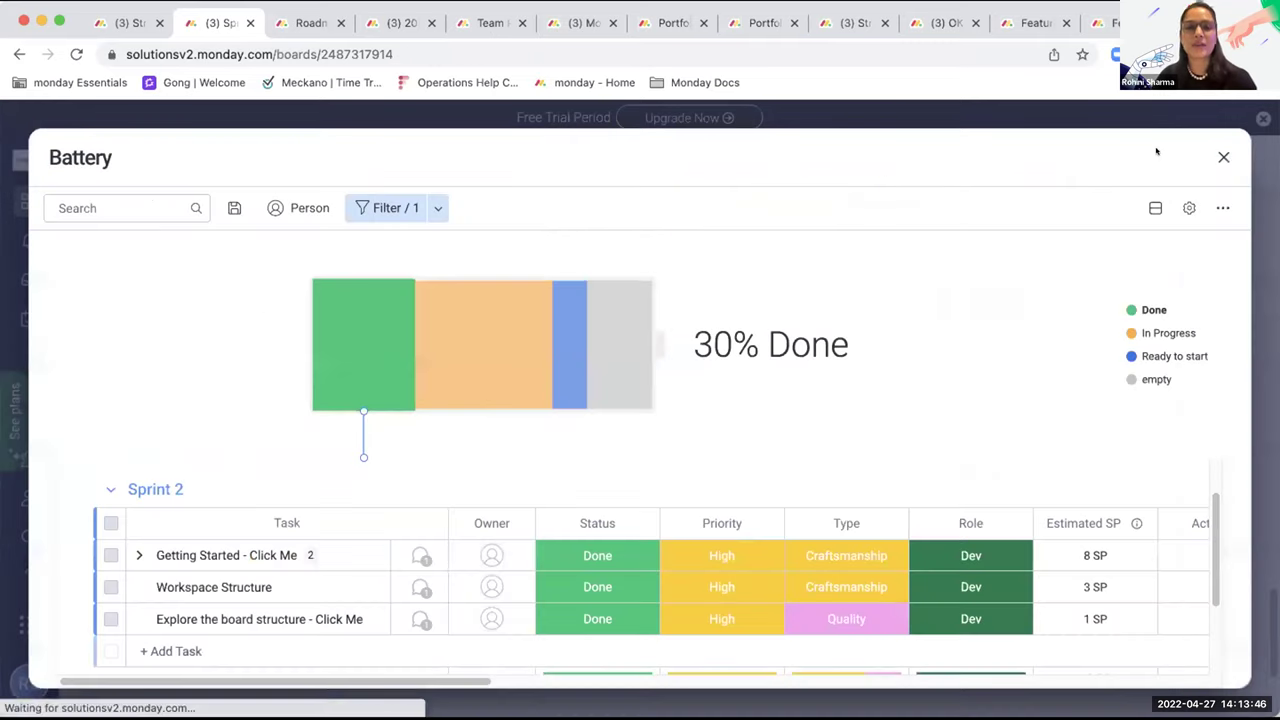
click(1223, 157)
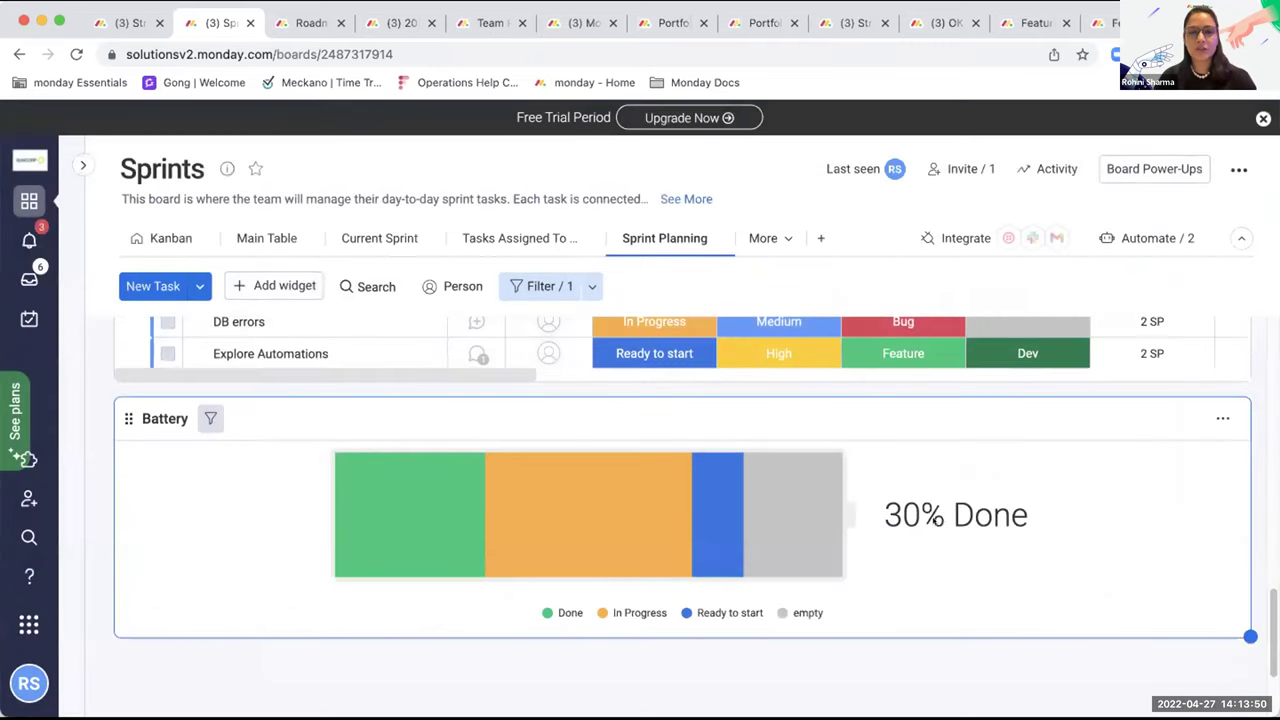
Switch to the Roadmap board's Gantt view and look over the epics along the quarterly timeline.
scroll(364, 589, up, 5)
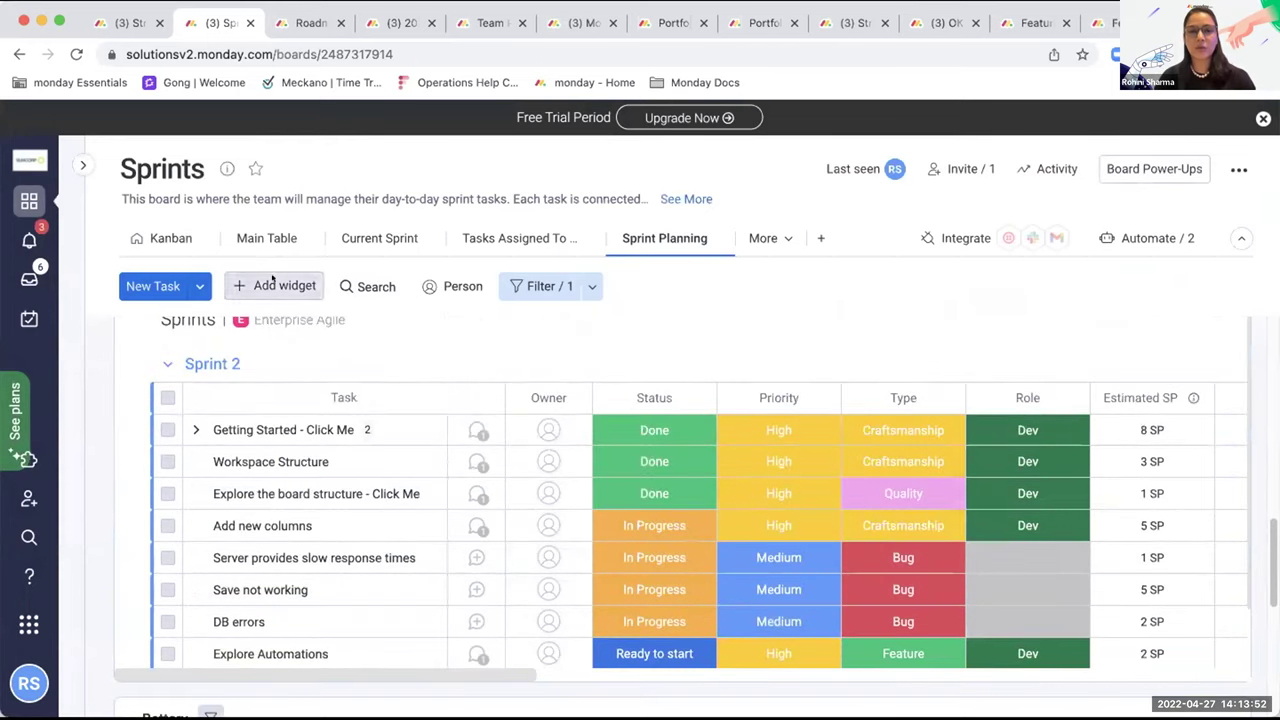
click(305, 22)
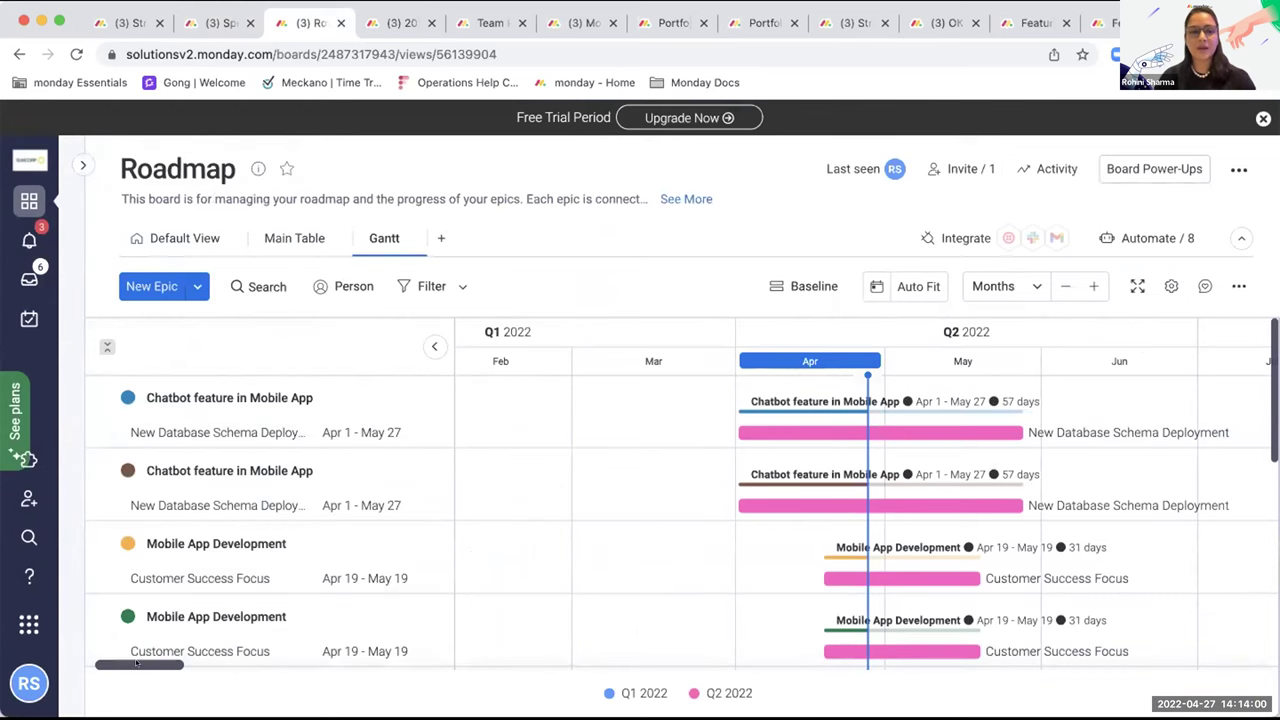
mouse_move(145, 664)
mouse_down()
mouse_move(160, 665)
mouse_move(145, 667)
mouse_up()
scroll(606, 537, down, 1)
scroll(606, 537, down, 4)
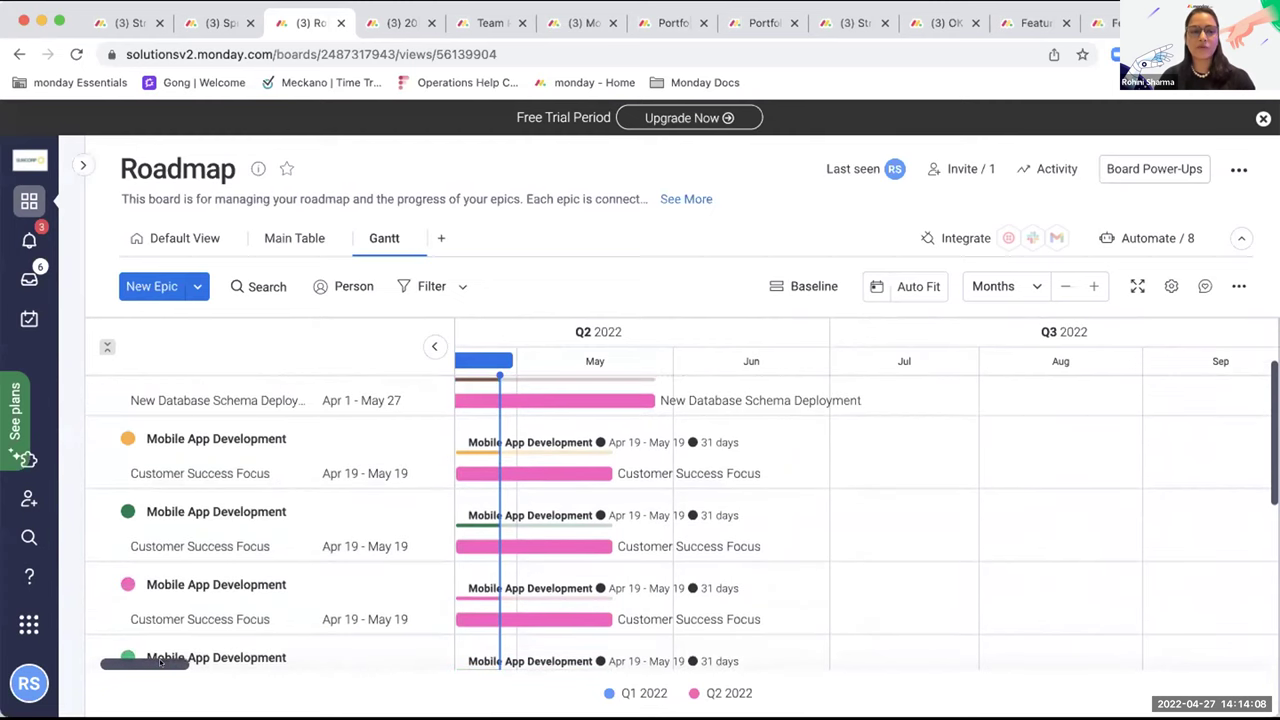
mouse_move(160, 664)
mouse_down()
mouse_move(175, 664)
mouse_move(163, 664)
mouse_up()
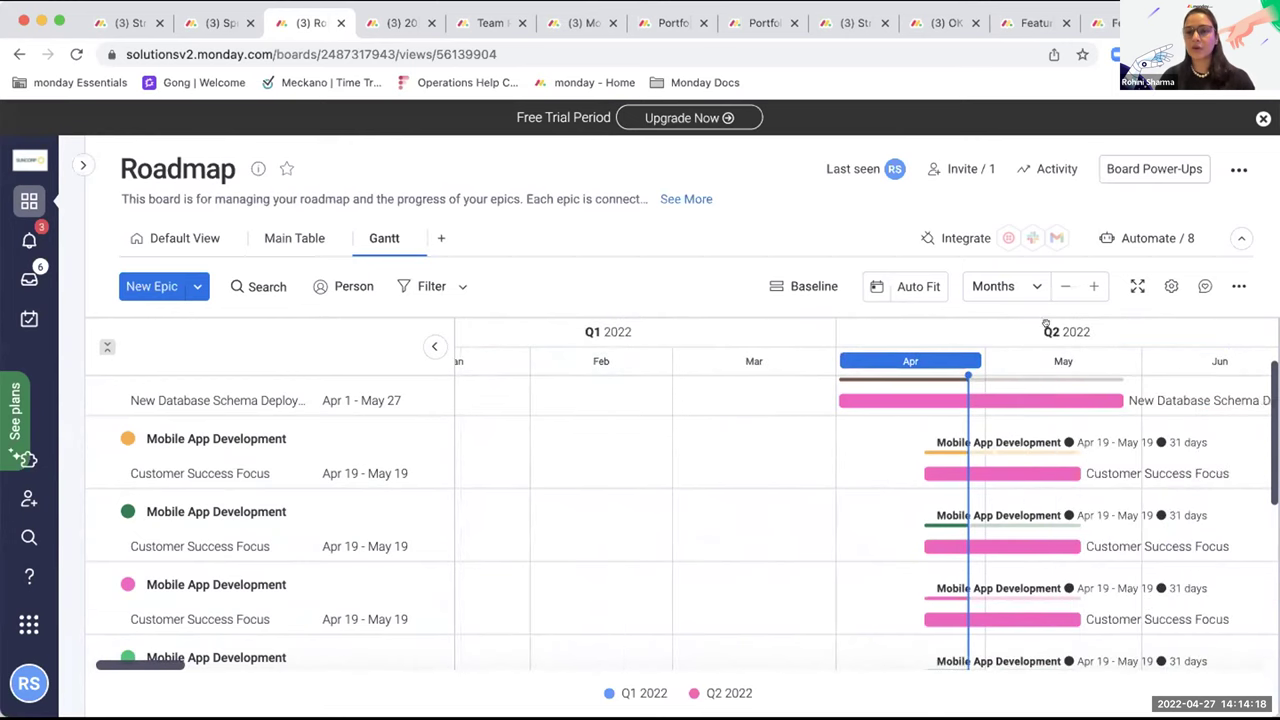
Open the Customer Success Focus epic from the Gantt chart, examine its details down to the linked initiatives, and close it.
click(1049, 468)
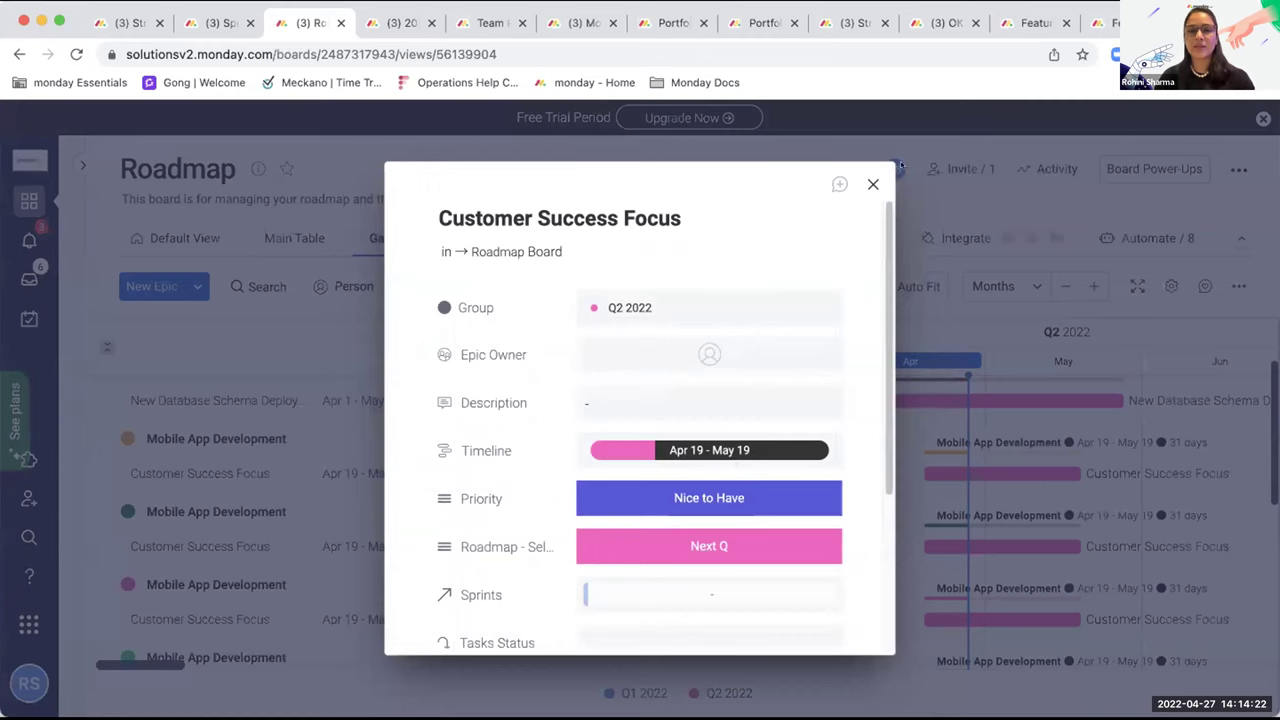
scroll(641, 321, down, 5)
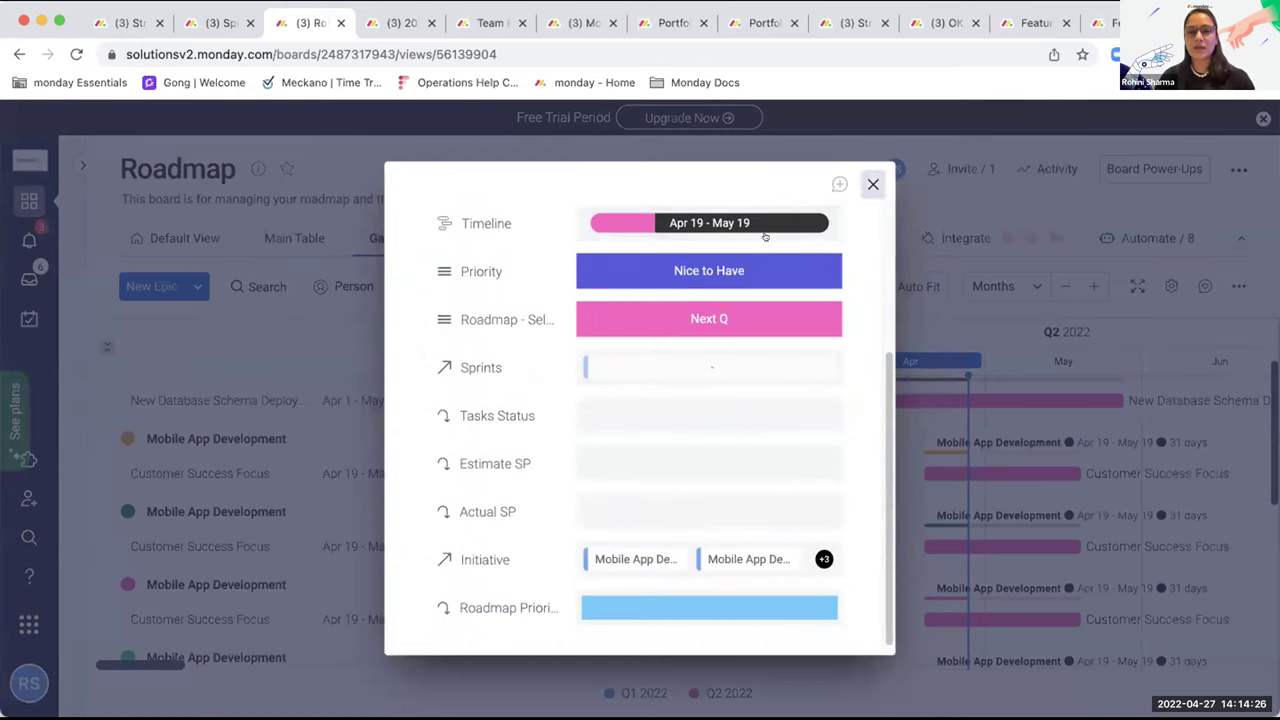
click(873, 184)
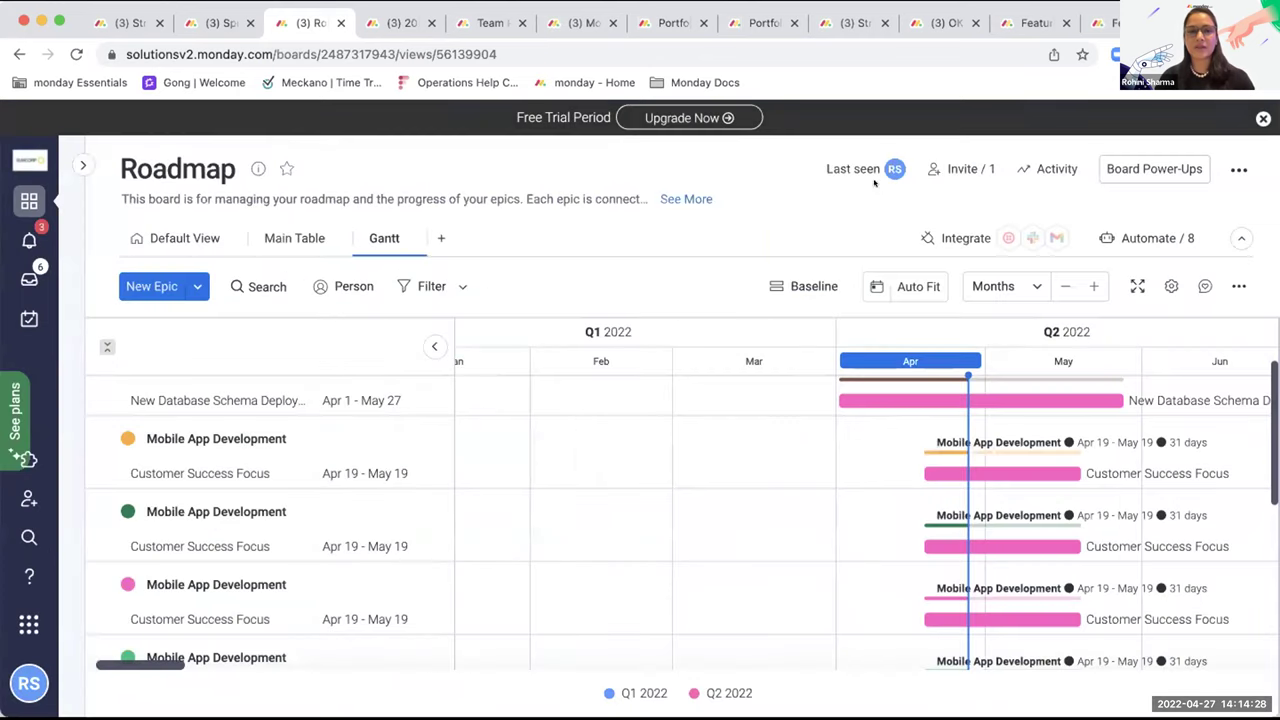
Switch to the 2021 EPICs - Jira board, dismiss the item viewing permissions notice and look across its columns, including Jira Issue.
click(386, 23)
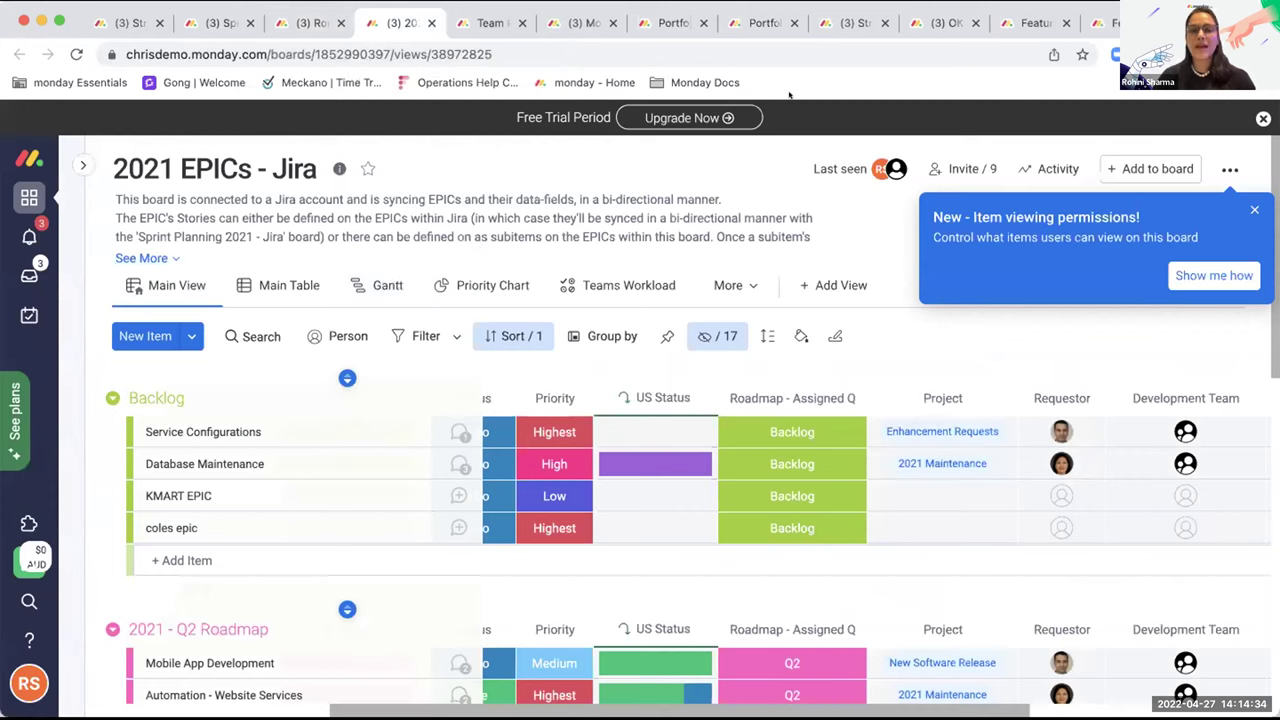
click(1251, 210)
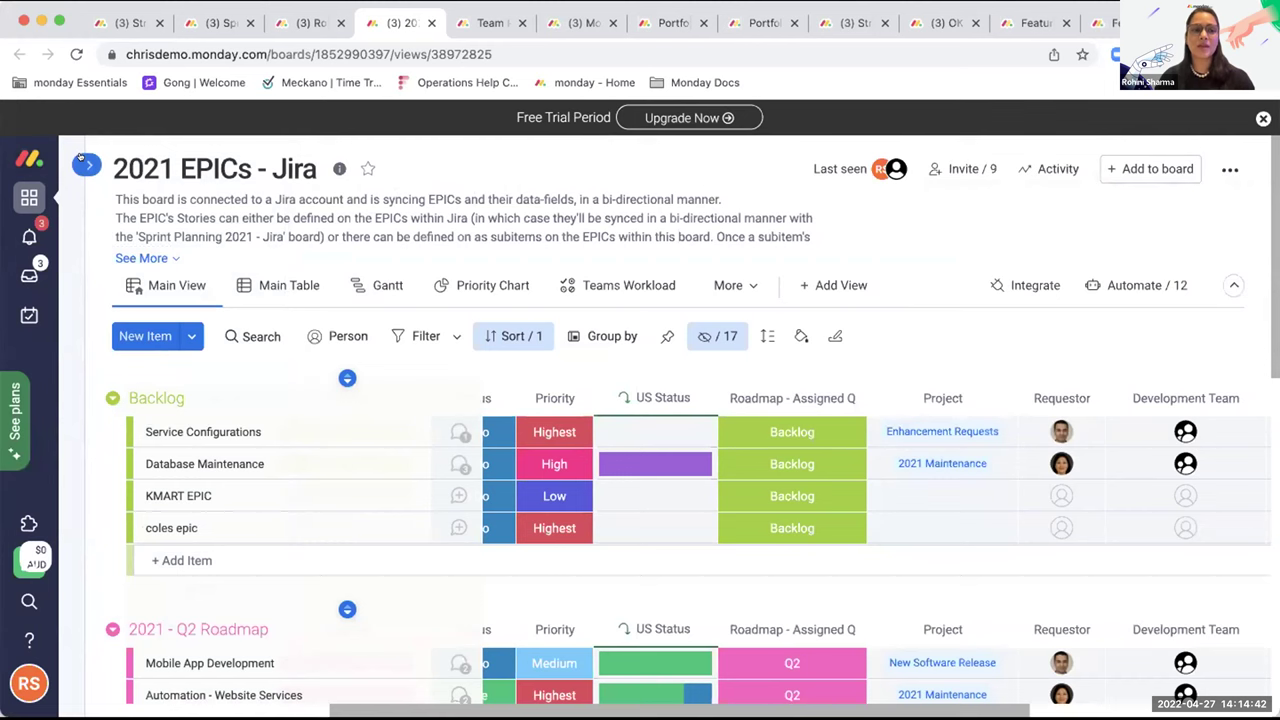
mouse_move(82, 160)
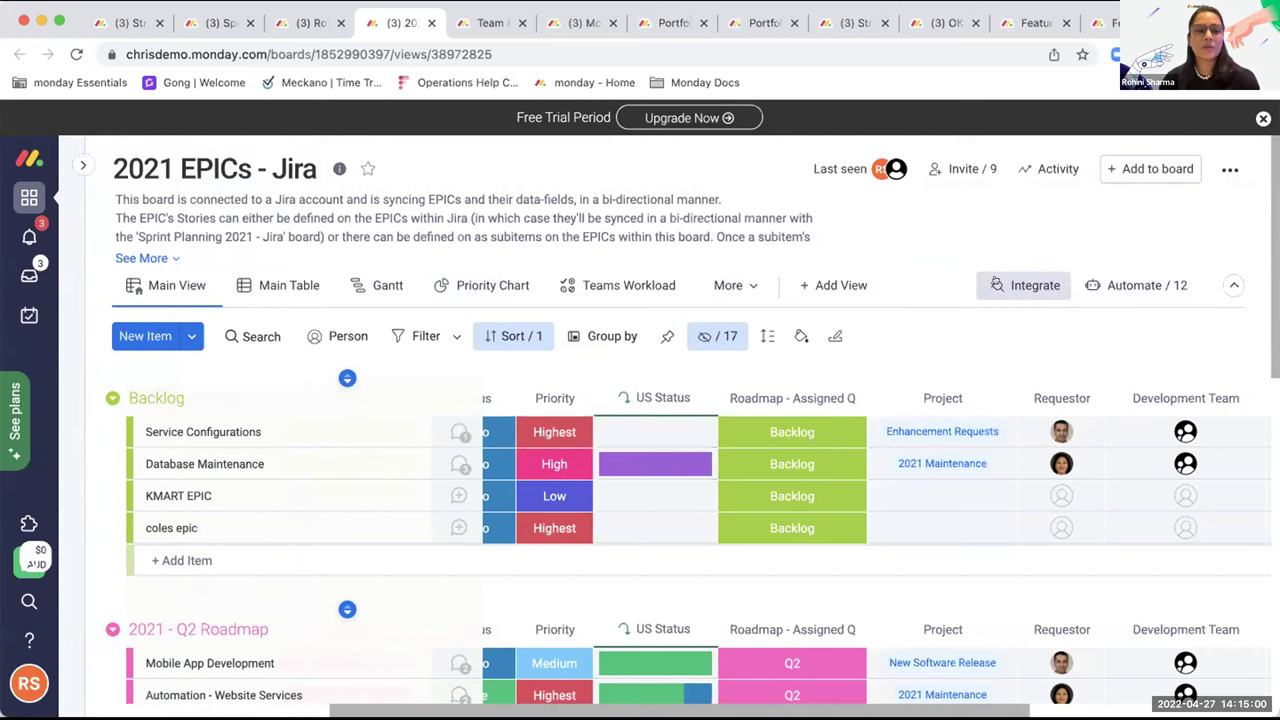
drag(547, 711, 302, 705)
scroll(302, 705, right, 10)
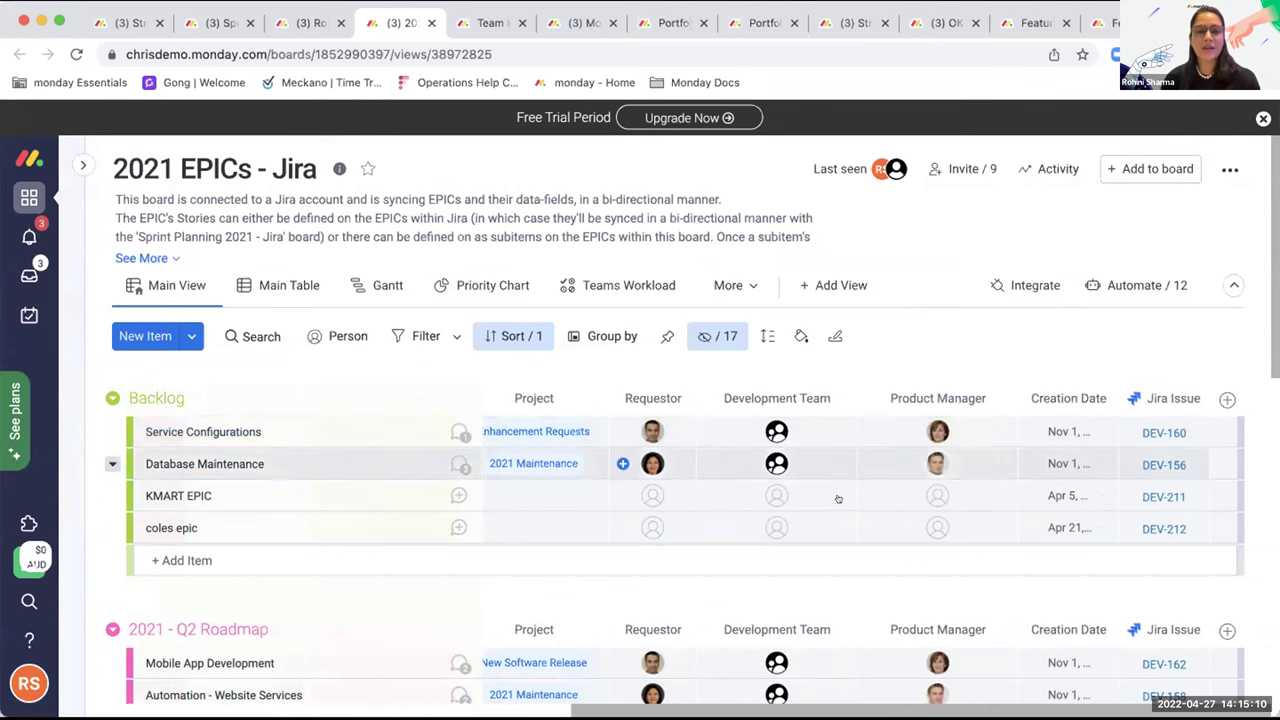
scroll(163, 497, left, 10)
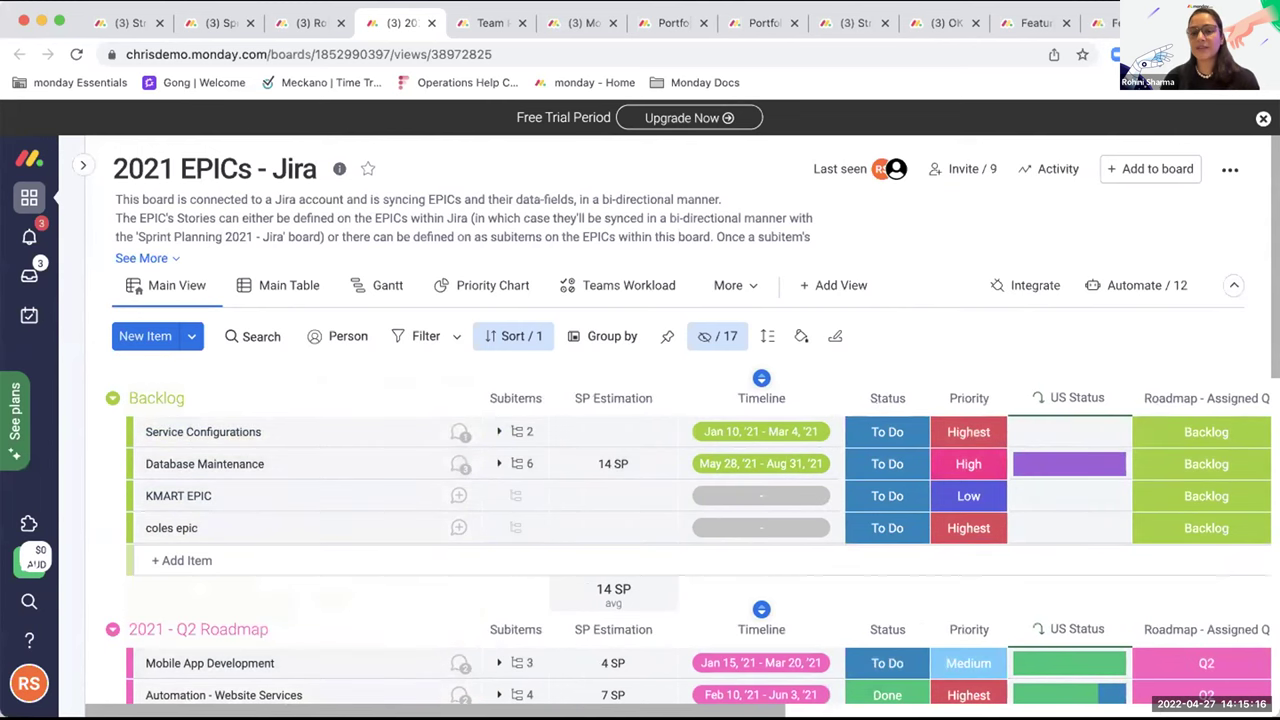
Examine the board's active integrations and the Jira recipes in the Integrations Center, then close it.
click(1018, 283)
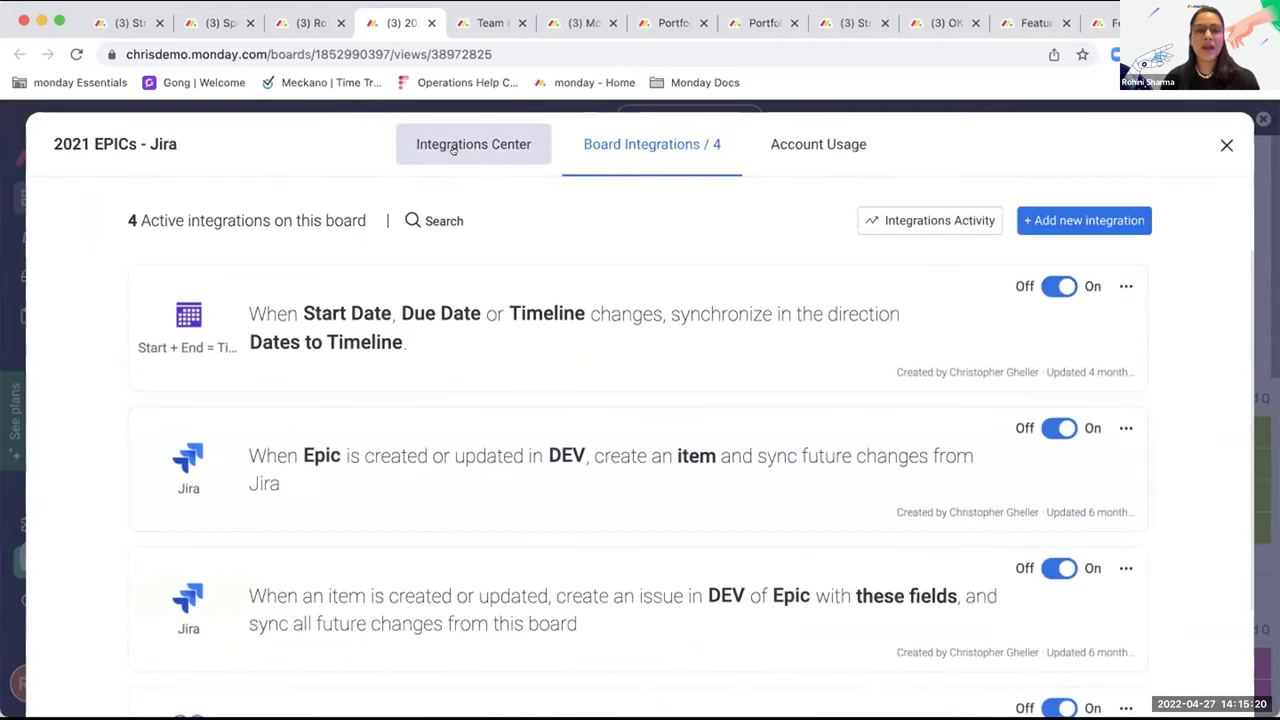
click(452, 141)
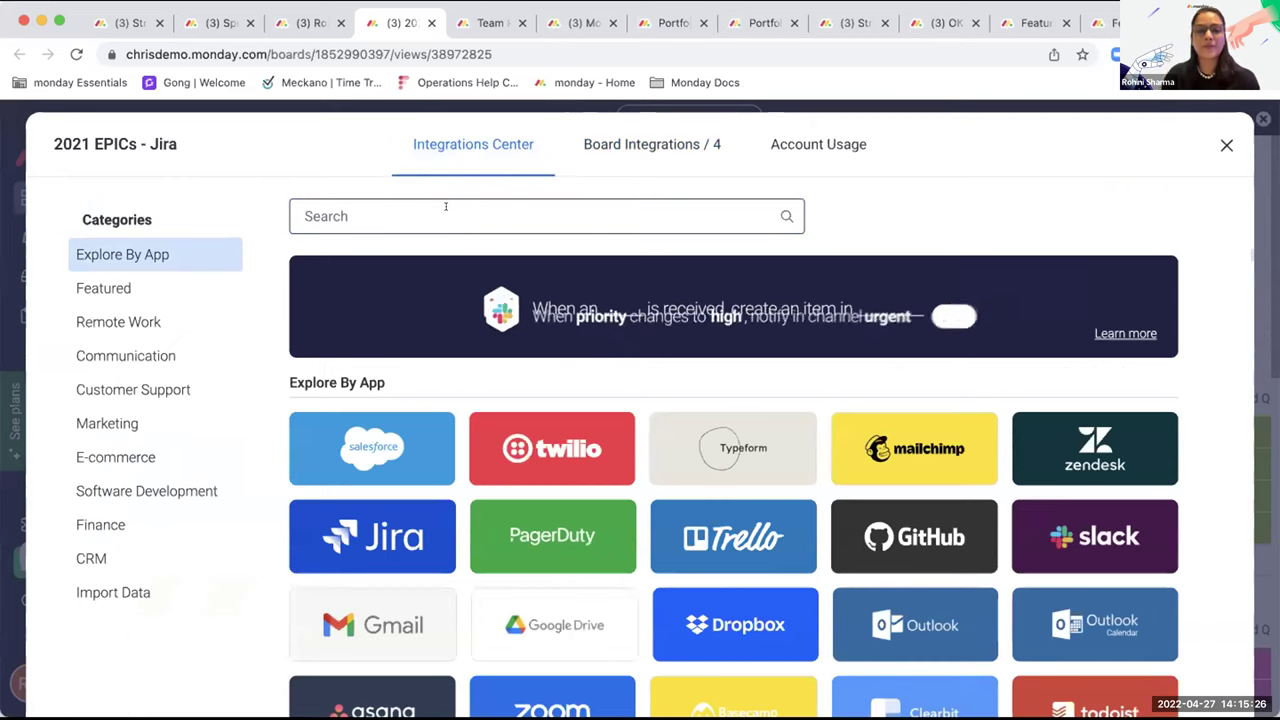
click(372, 536)
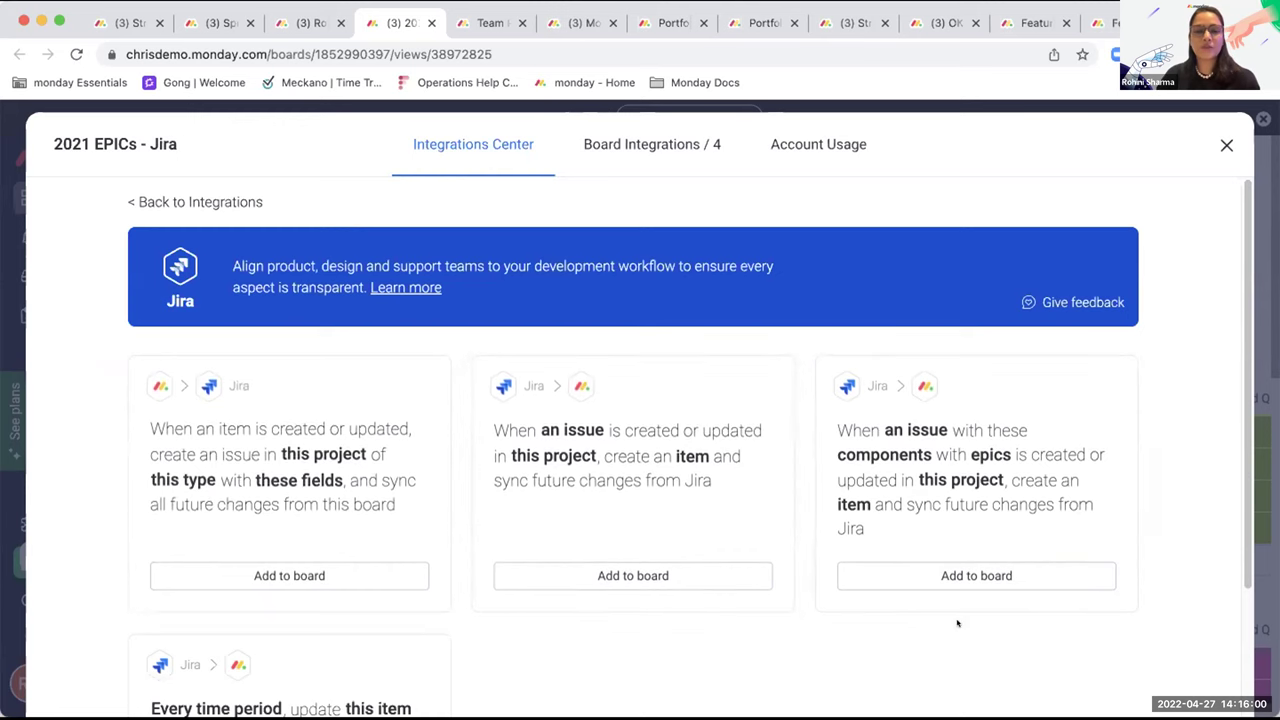
scroll(957, 622, down, 1)
scroll(957, 622, down, 1)
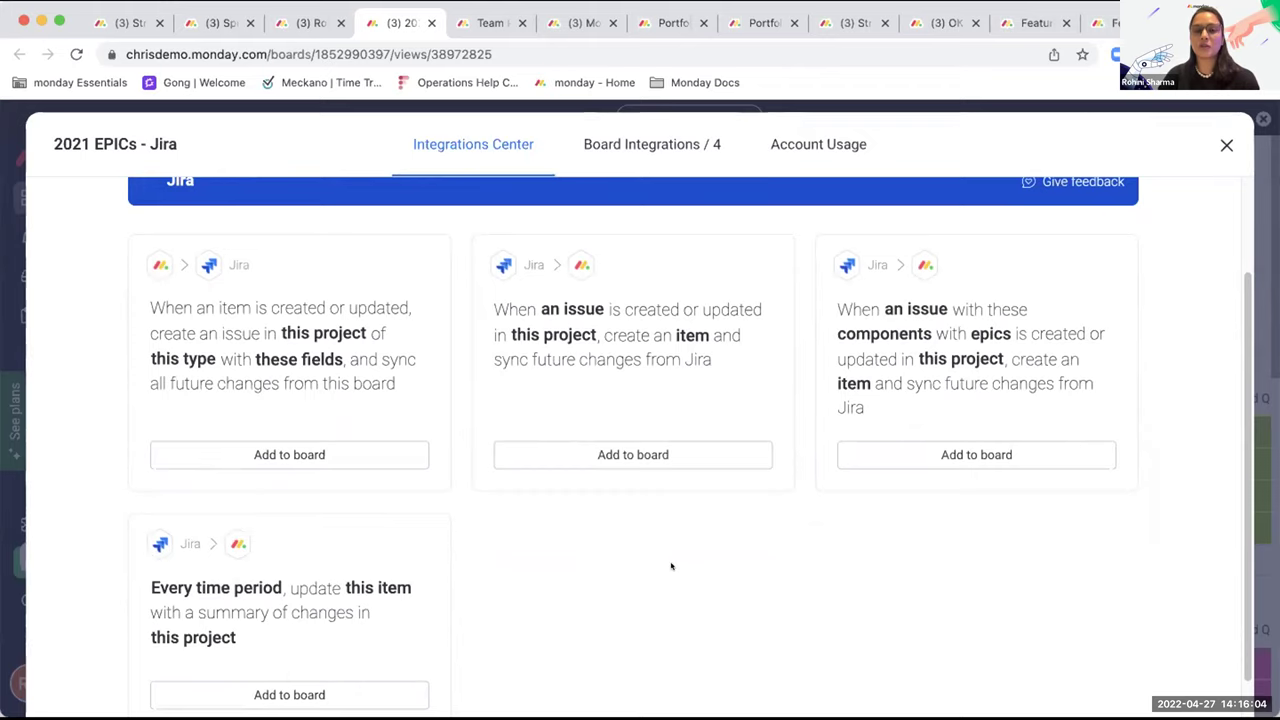
scroll(671, 566, up, 2)
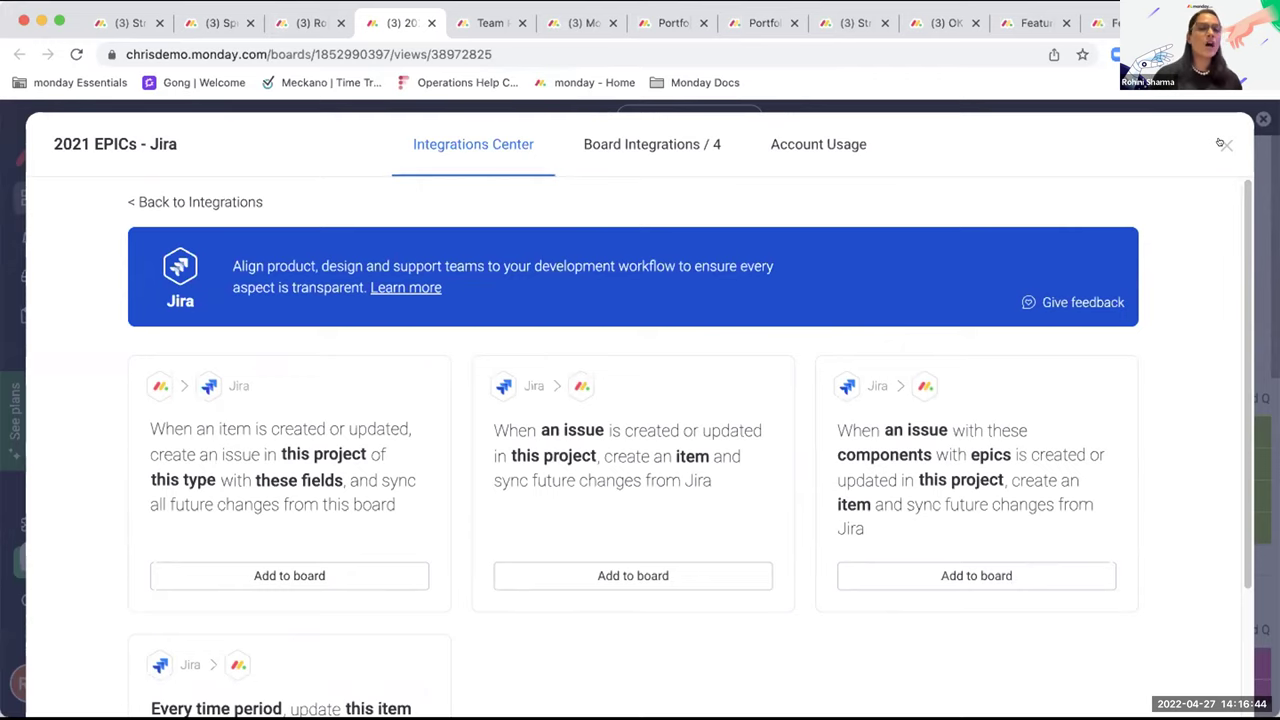
click(1223, 144)
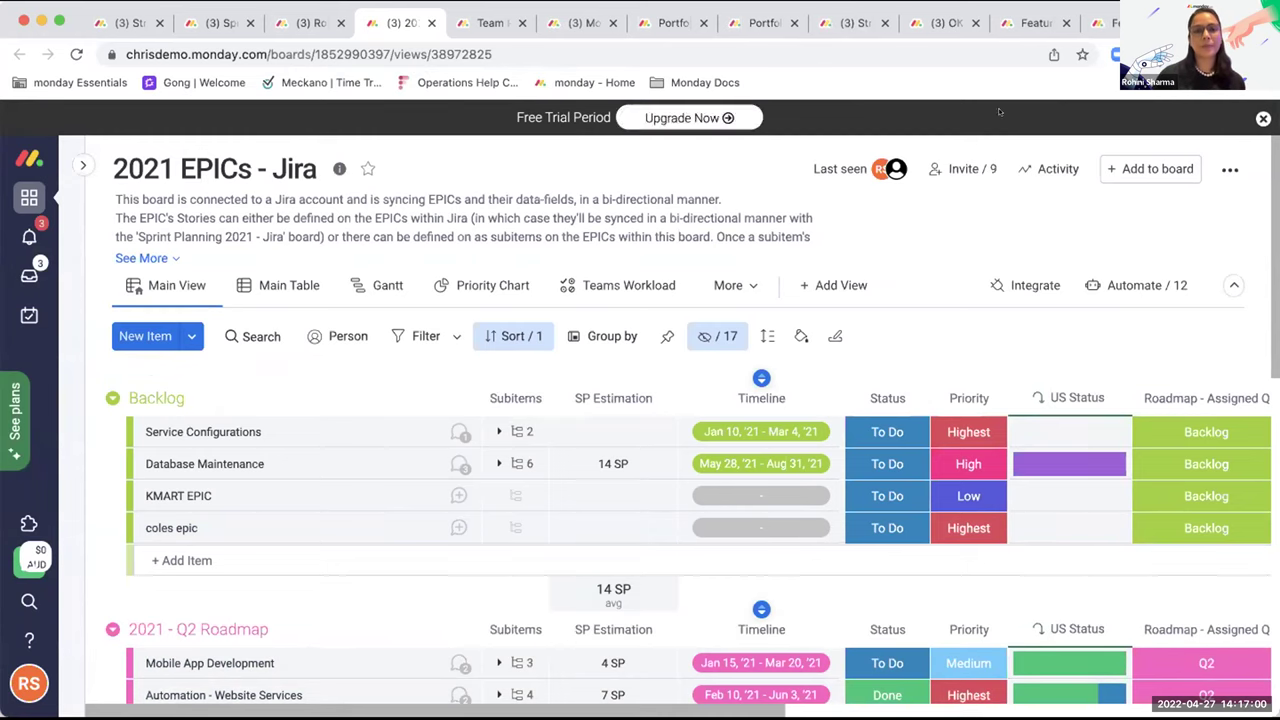
Switch to the Team Pulse dashboard and examine the Tribe Retro Themes word cloud and the Team Brainstorming Miro board.
click(474, 22)
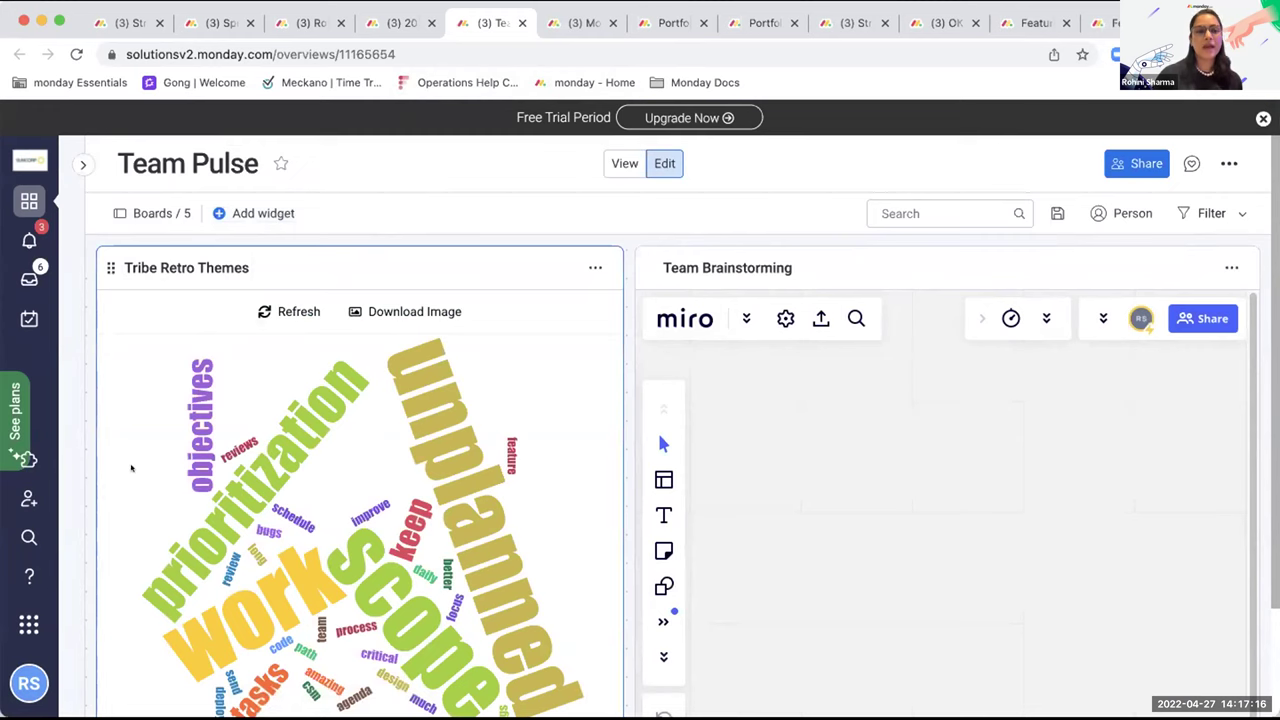
scroll(131, 467, down, 3)
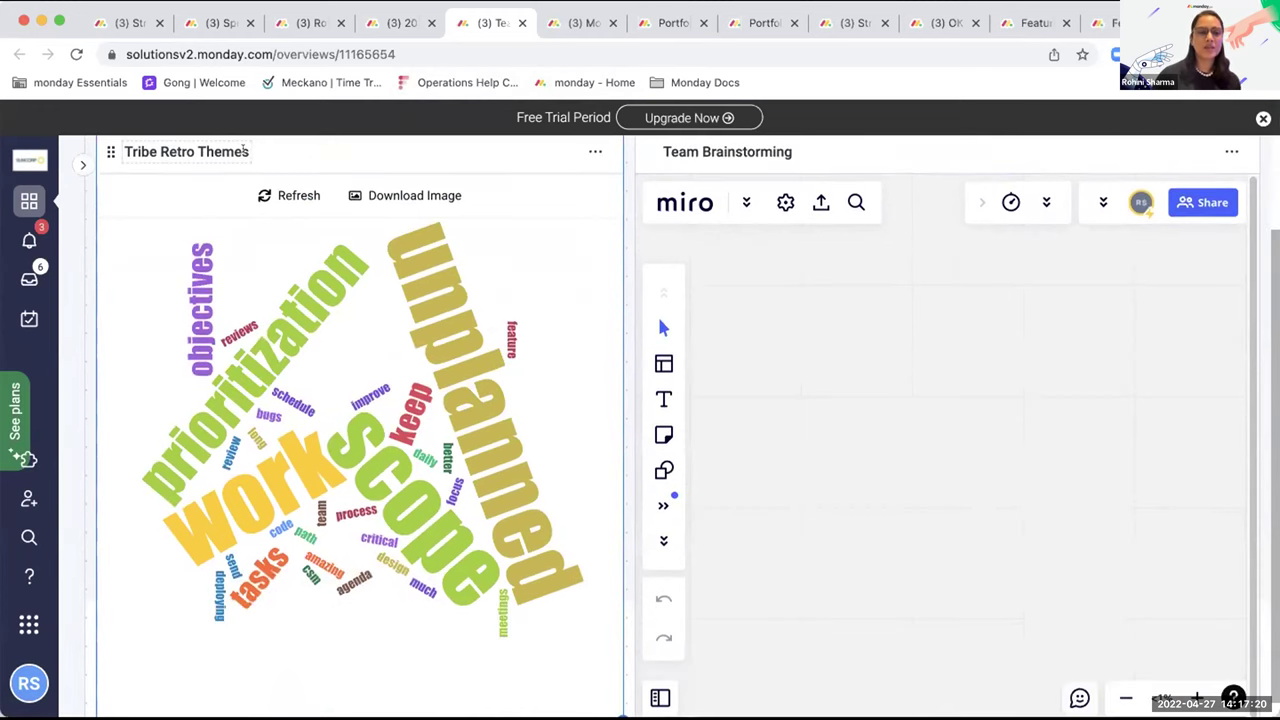
mouse_move(234, 390)
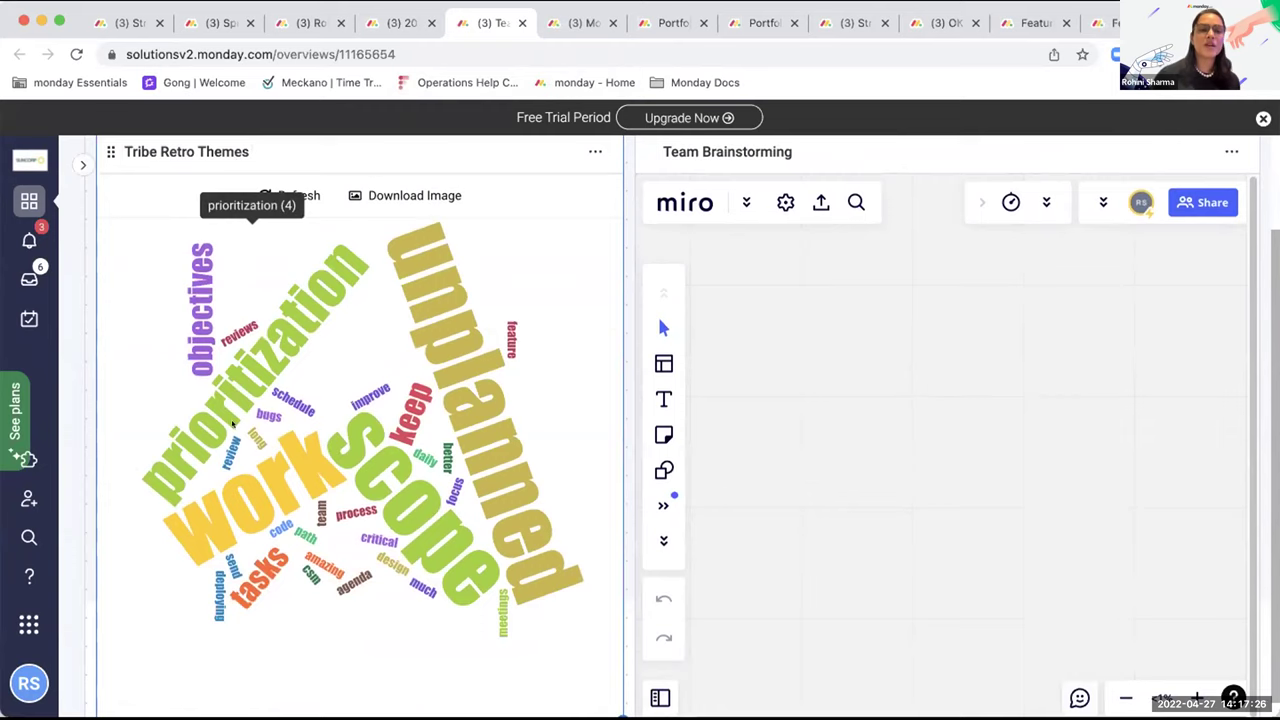
mouse_move(287, 490)
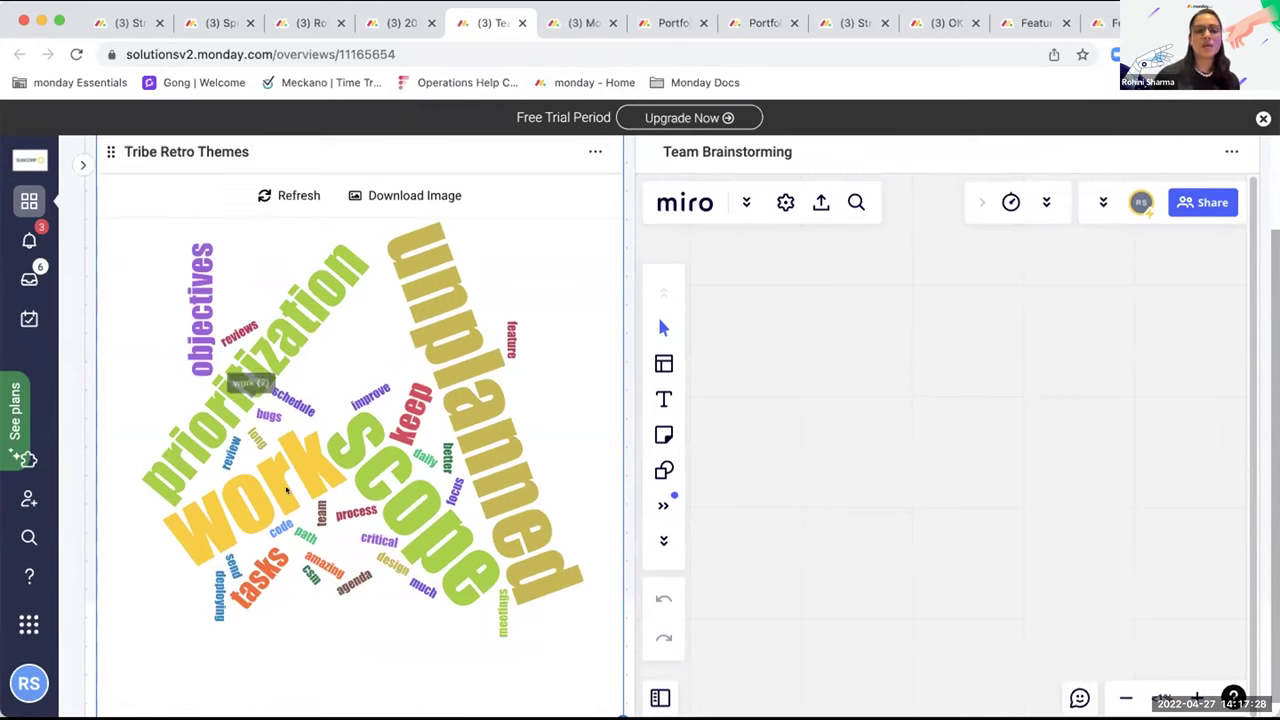
mouse_move(472, 390)
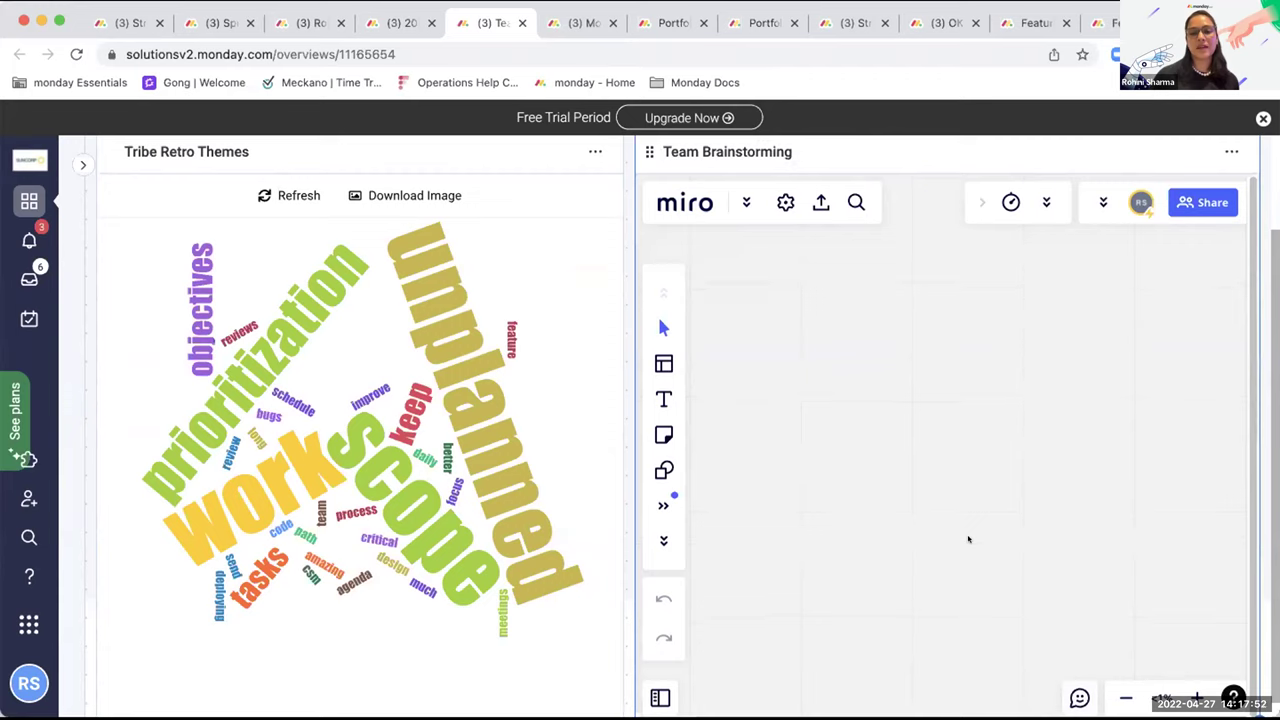
mouse_move(1123, 694)
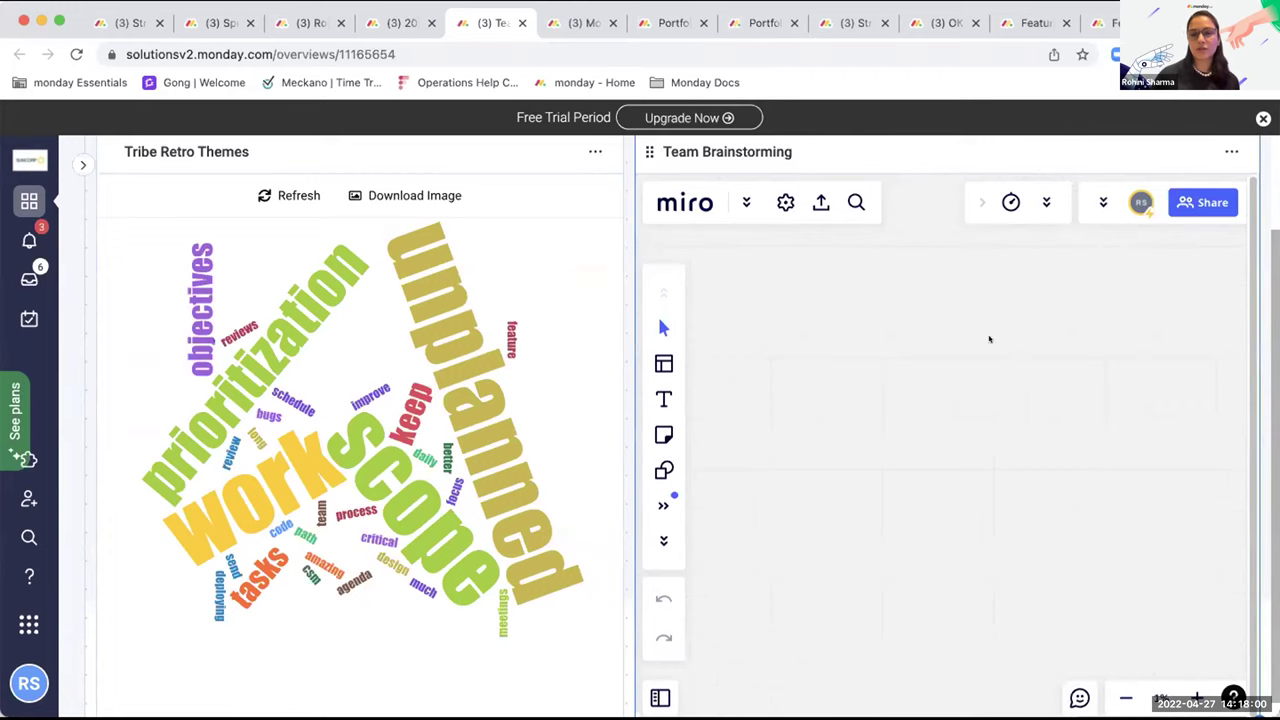
Add a yellow sticky note to the Miro board in the Team Brainstorming widget and reposition it slightly higher.
click(663, 434)
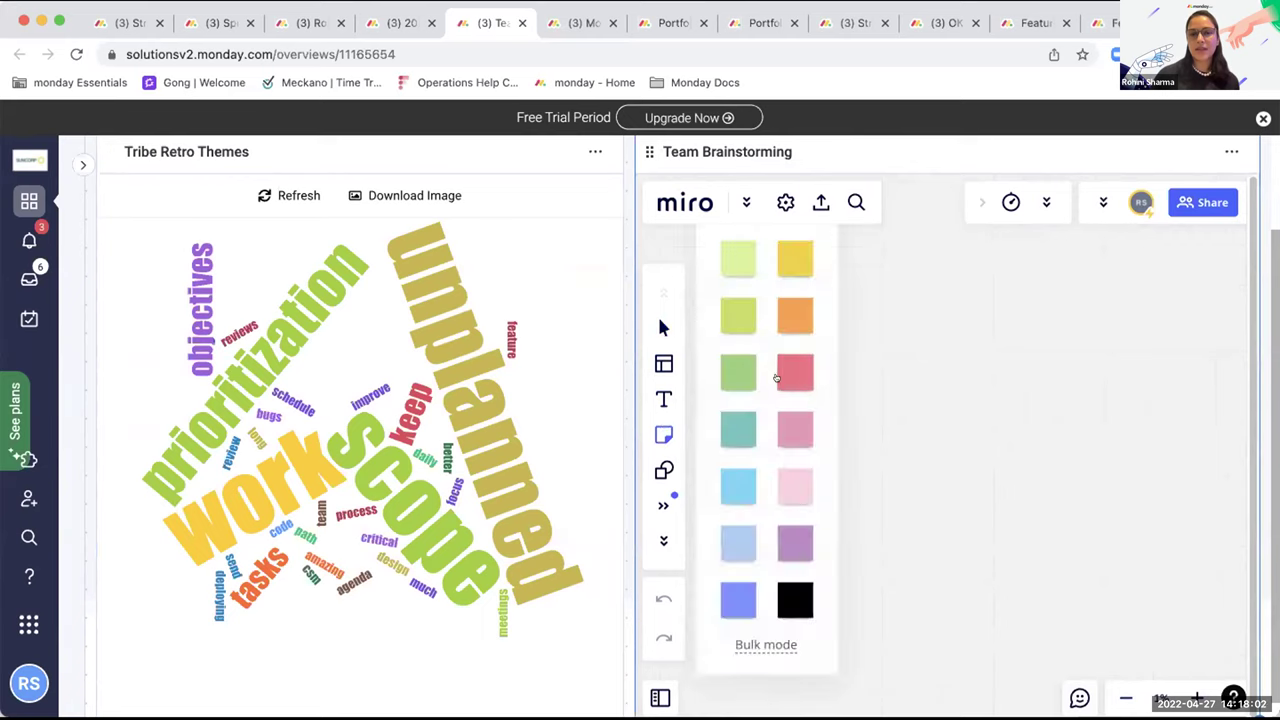
click(781, 271)
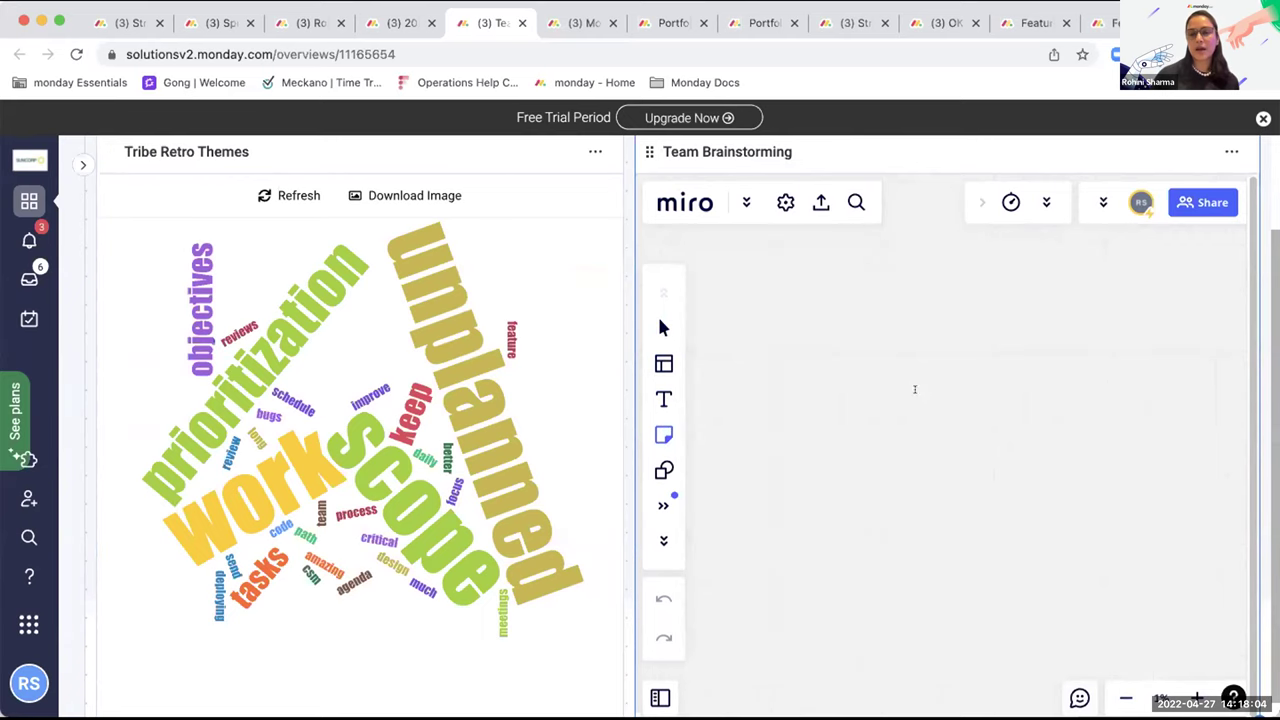
click(916, 391)
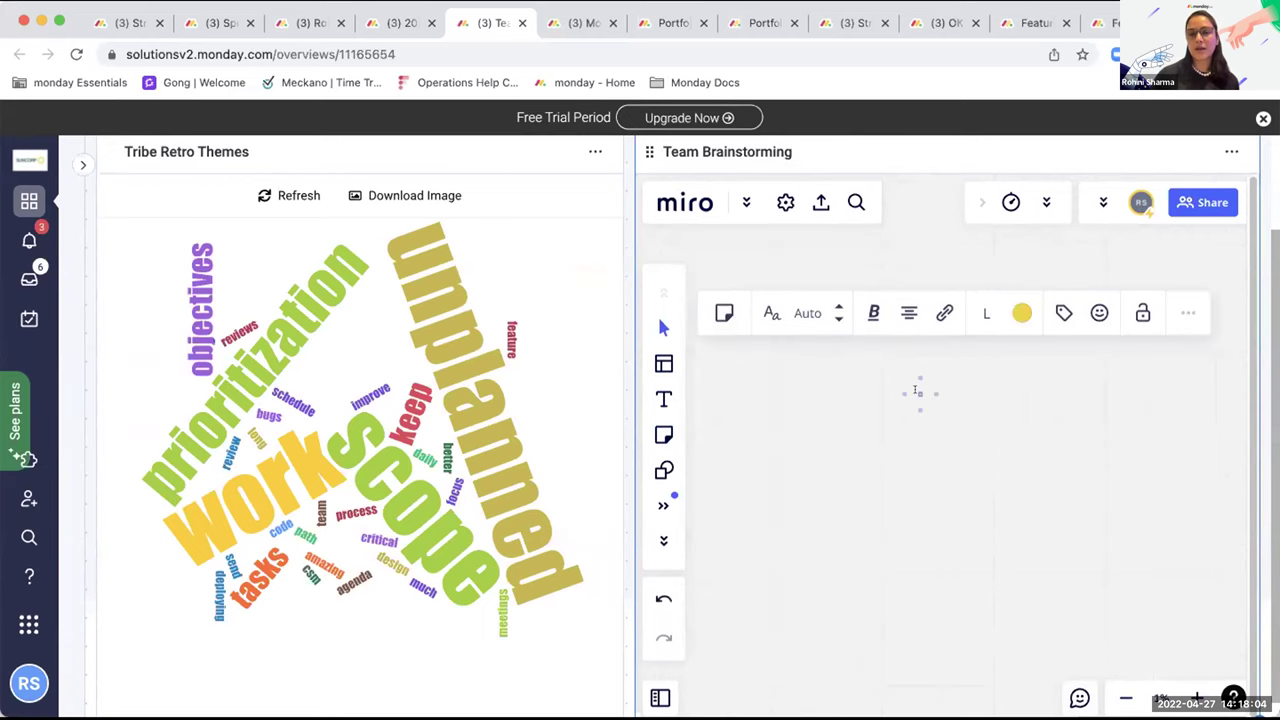
click(1021, 313)
click(900, 406)
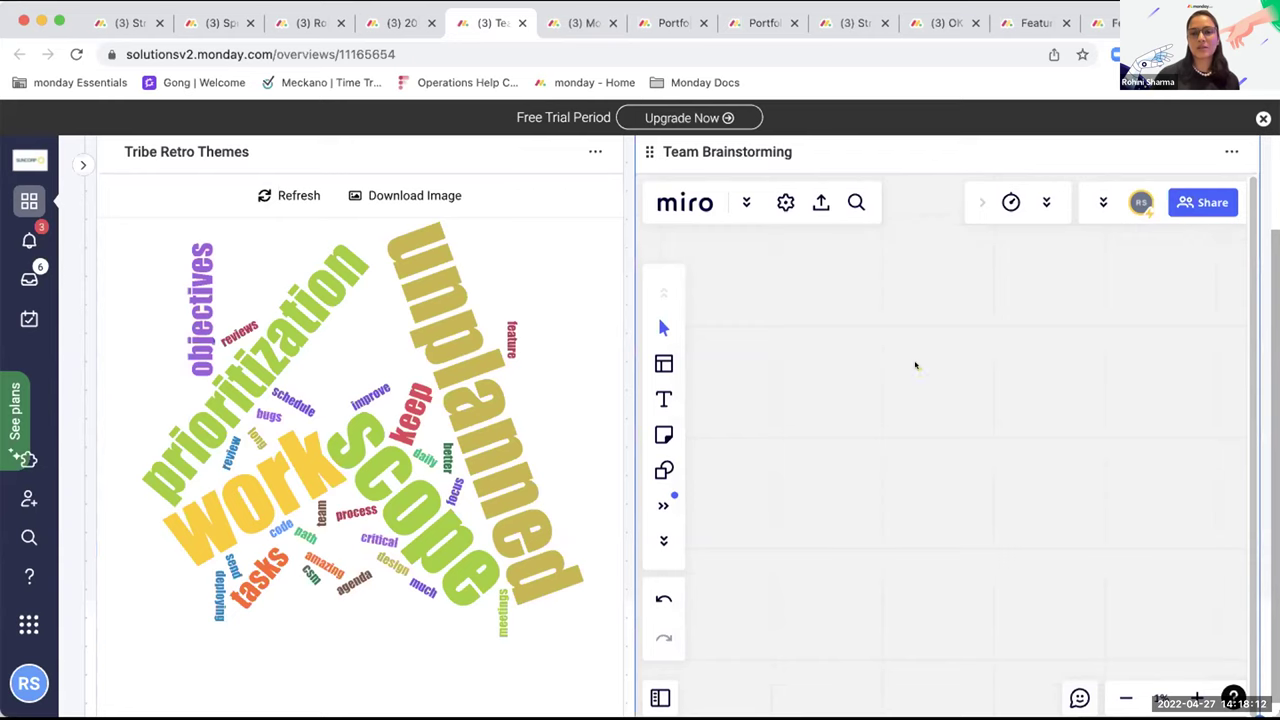
click(914, 363)
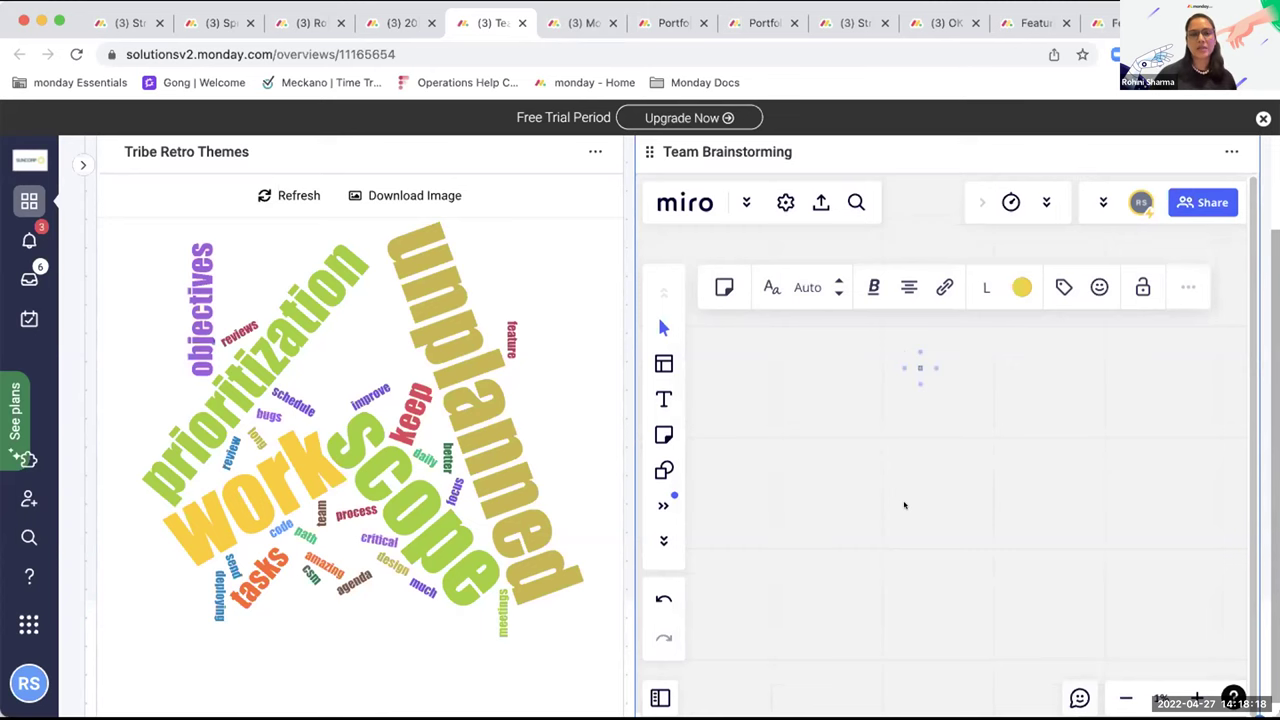
click(905, 507)
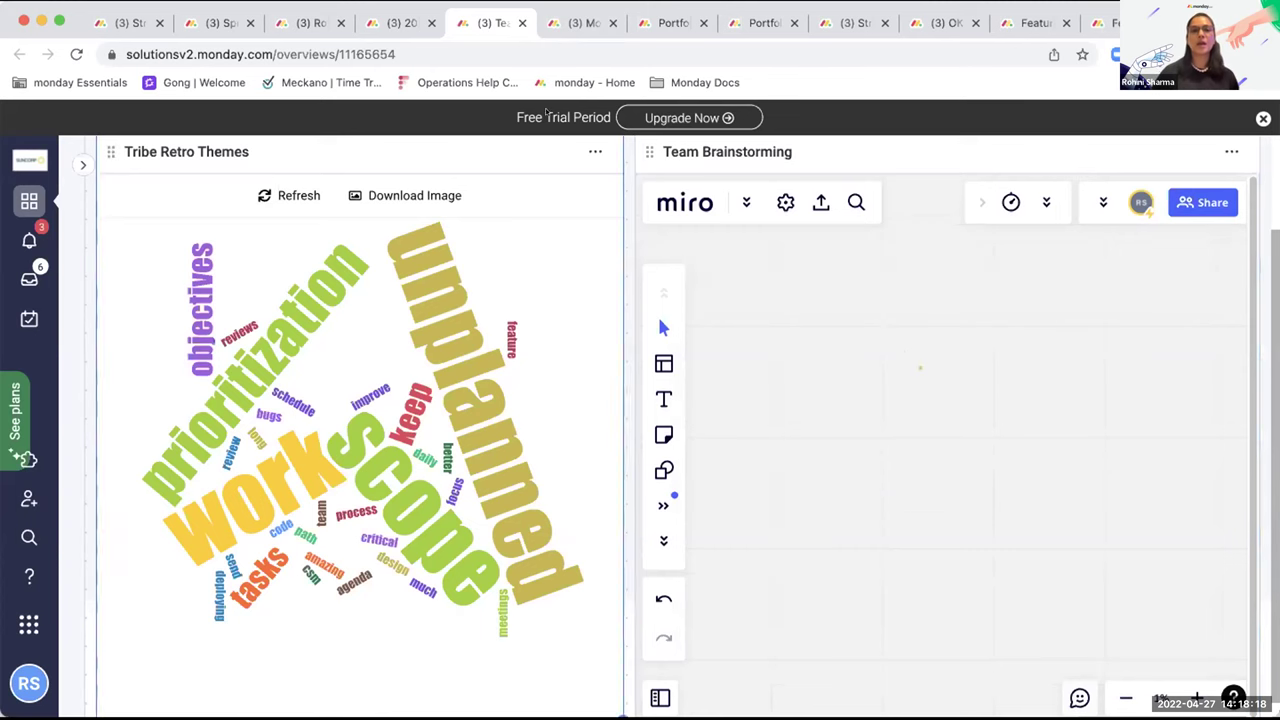
Switch to the Mobile Customer Experience Roadmap board and look over the Backlog, 2022 - Q2 Roadmap and 2022 - Q1 Roadmap groups.
click(577, 22)
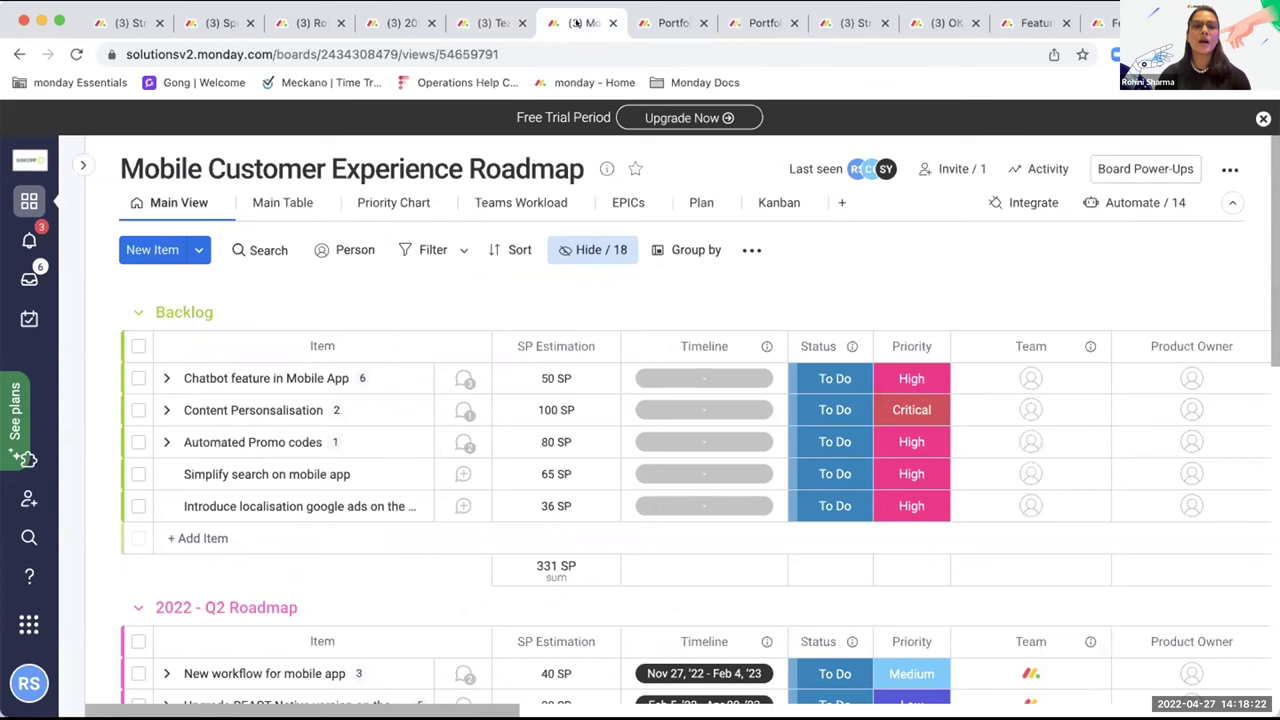
mouse_move(92, 186)
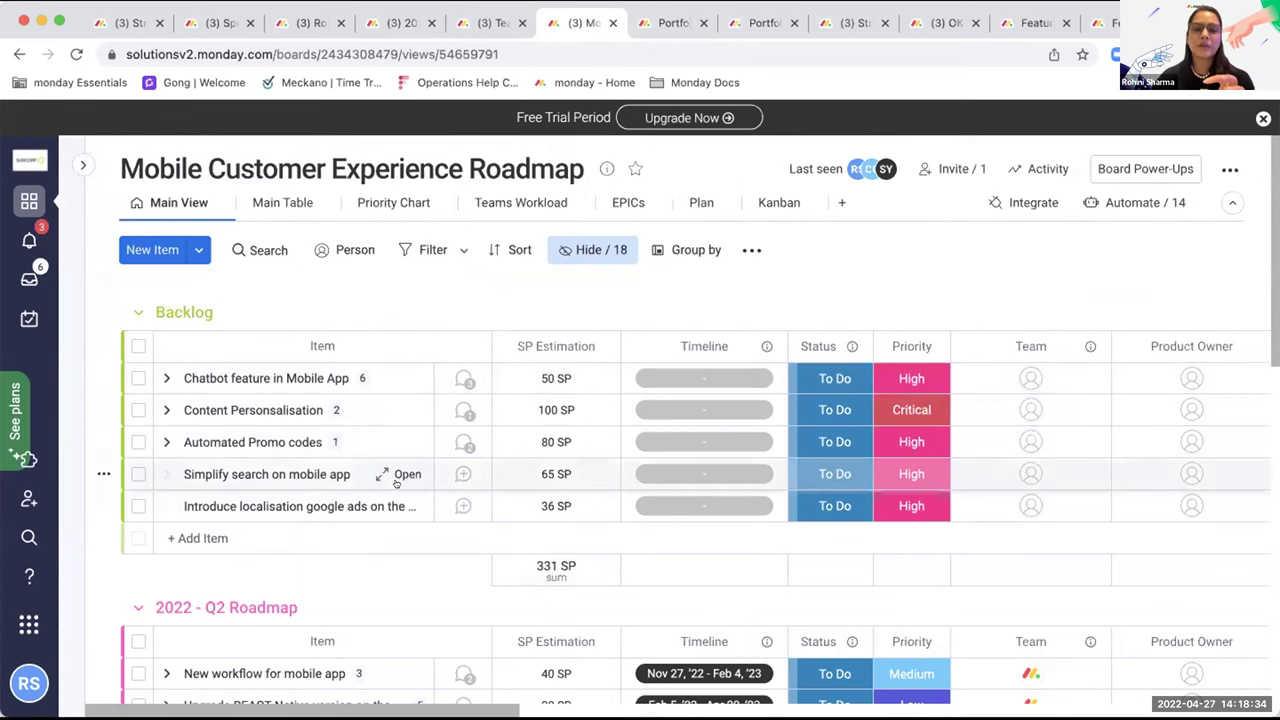
scroll(400, 485, down, 5)
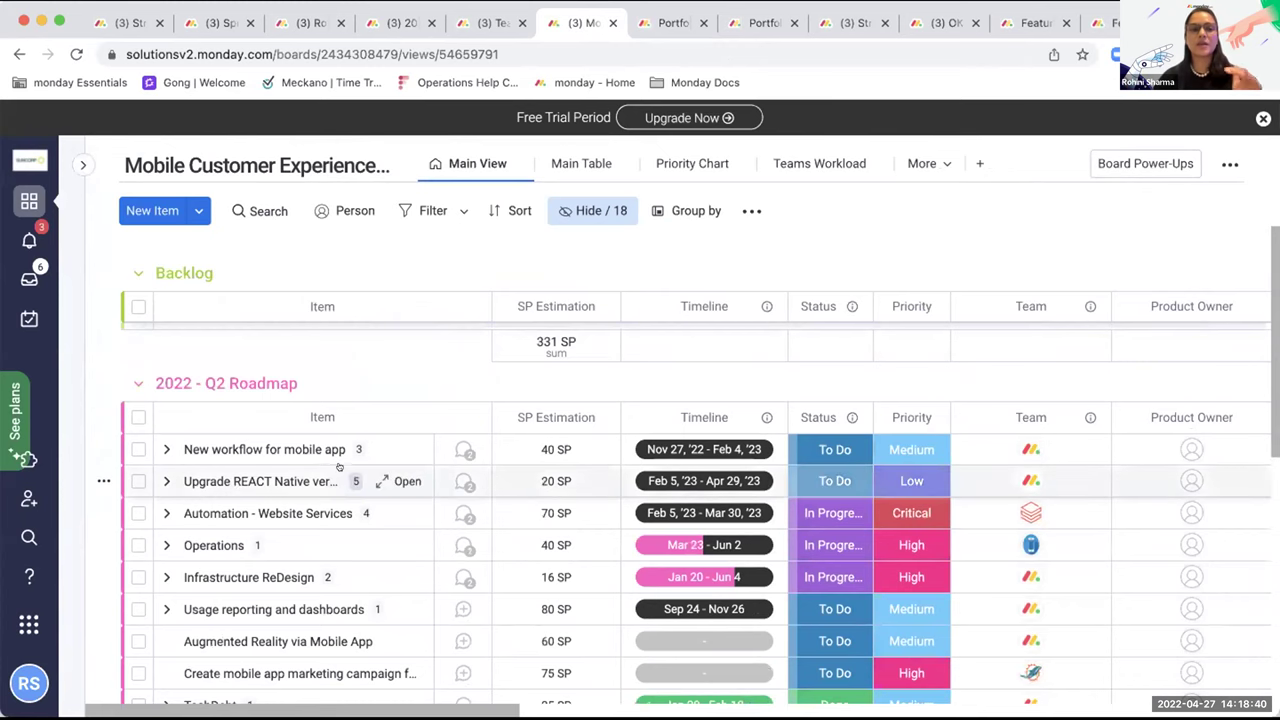
scroll(300, 318, up, 2)
scroll(300, 318, up, 5)
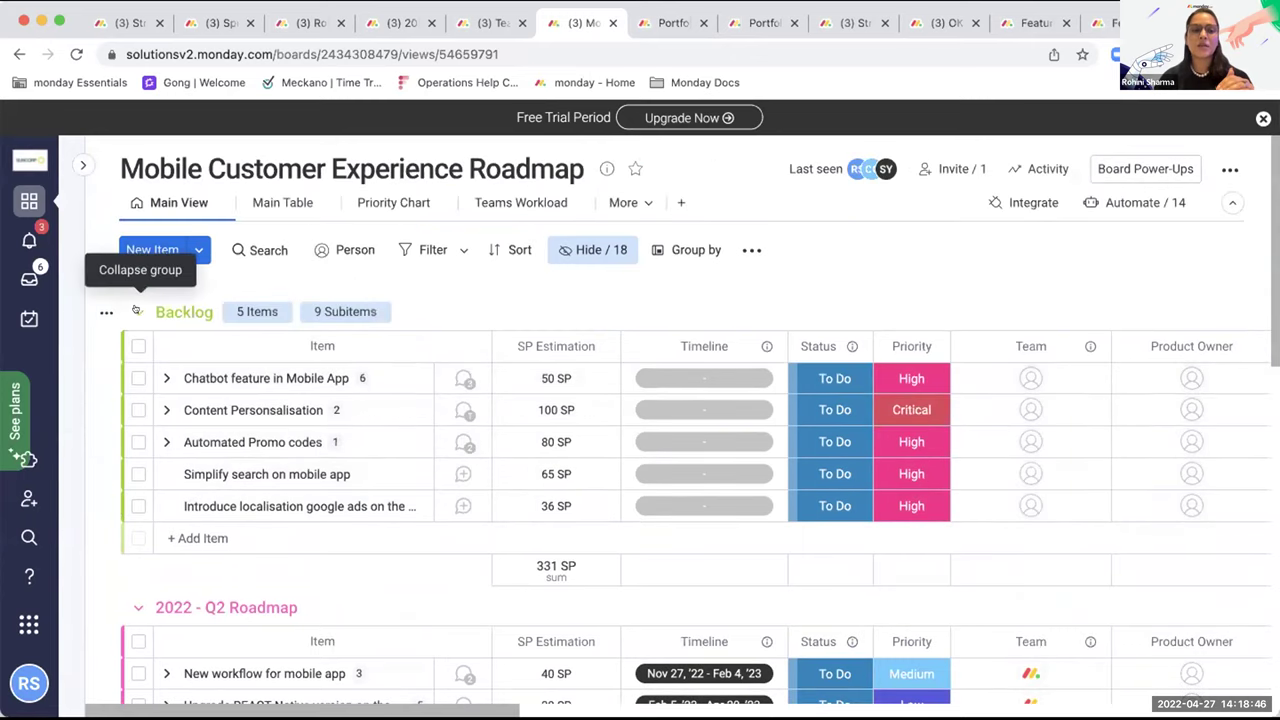
scroll(304, 582, down, 2)
scroll(304, 582, down, 5)
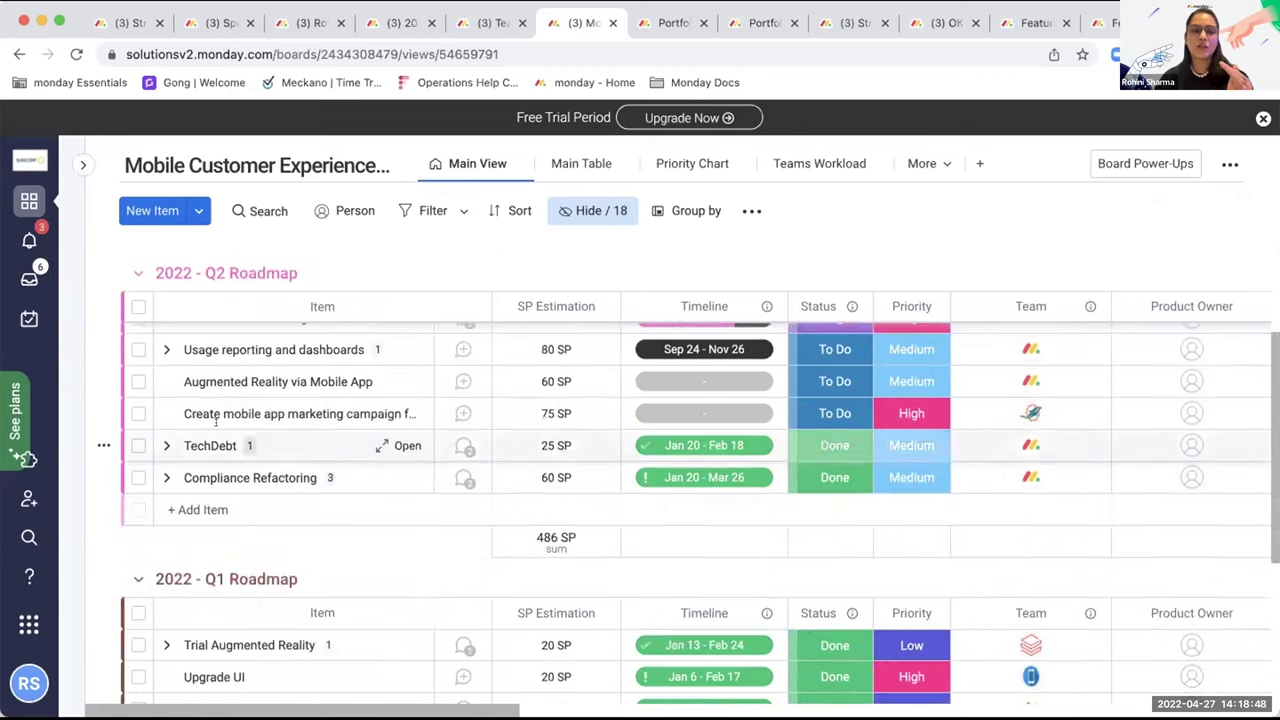
scroll(575, 553, up, 2)
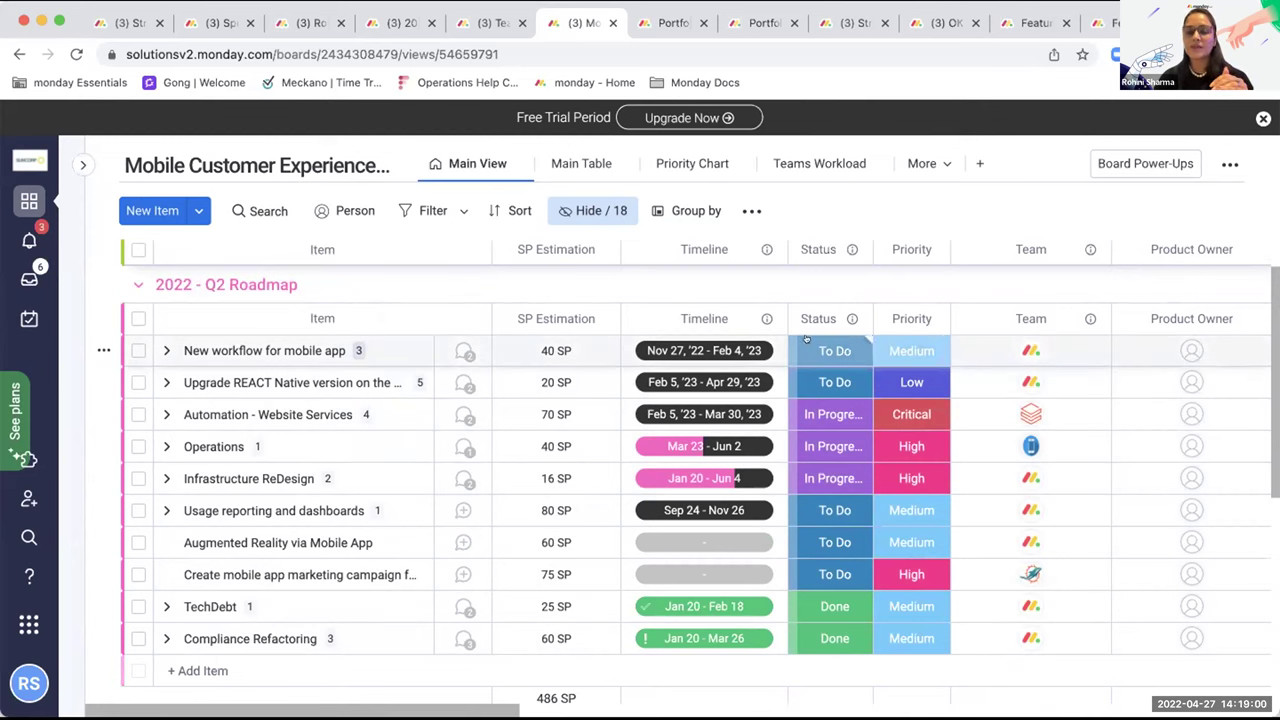
Check the team assigned to New workflow for mobile app and look across the dependency, connected board and assigned-quarter columns.
click(1024, 350)
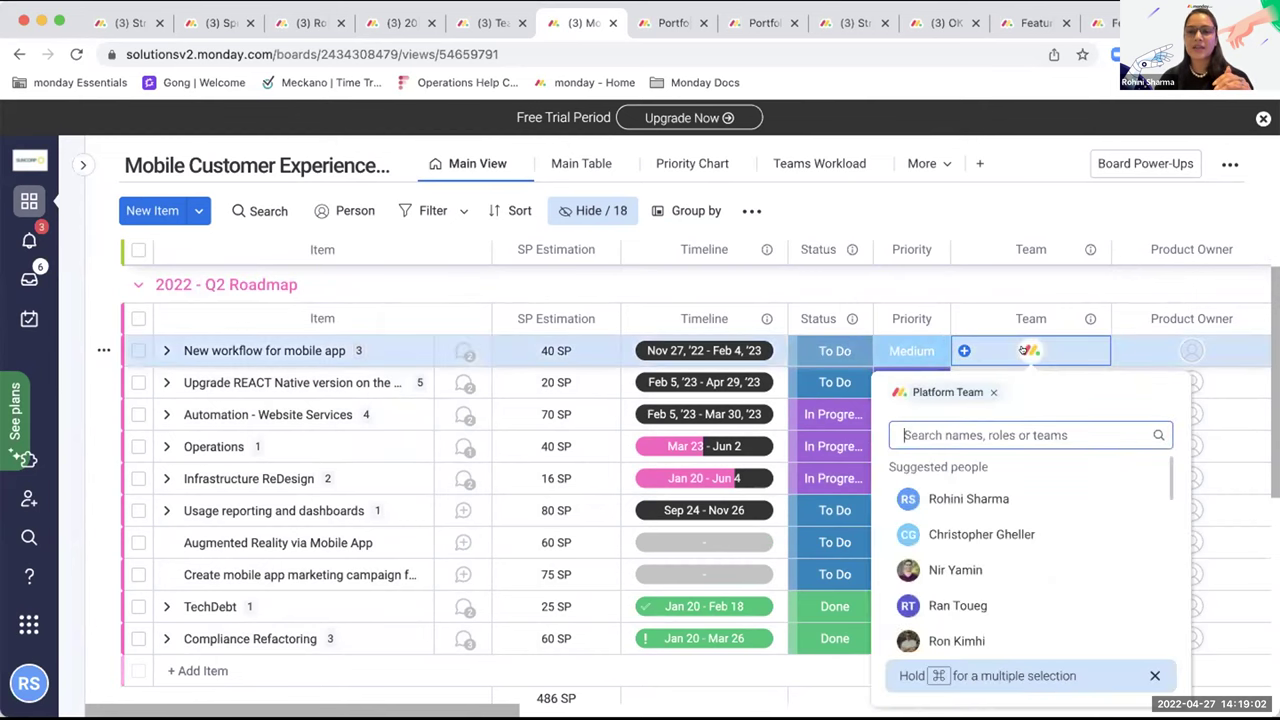
click(1034, 355)
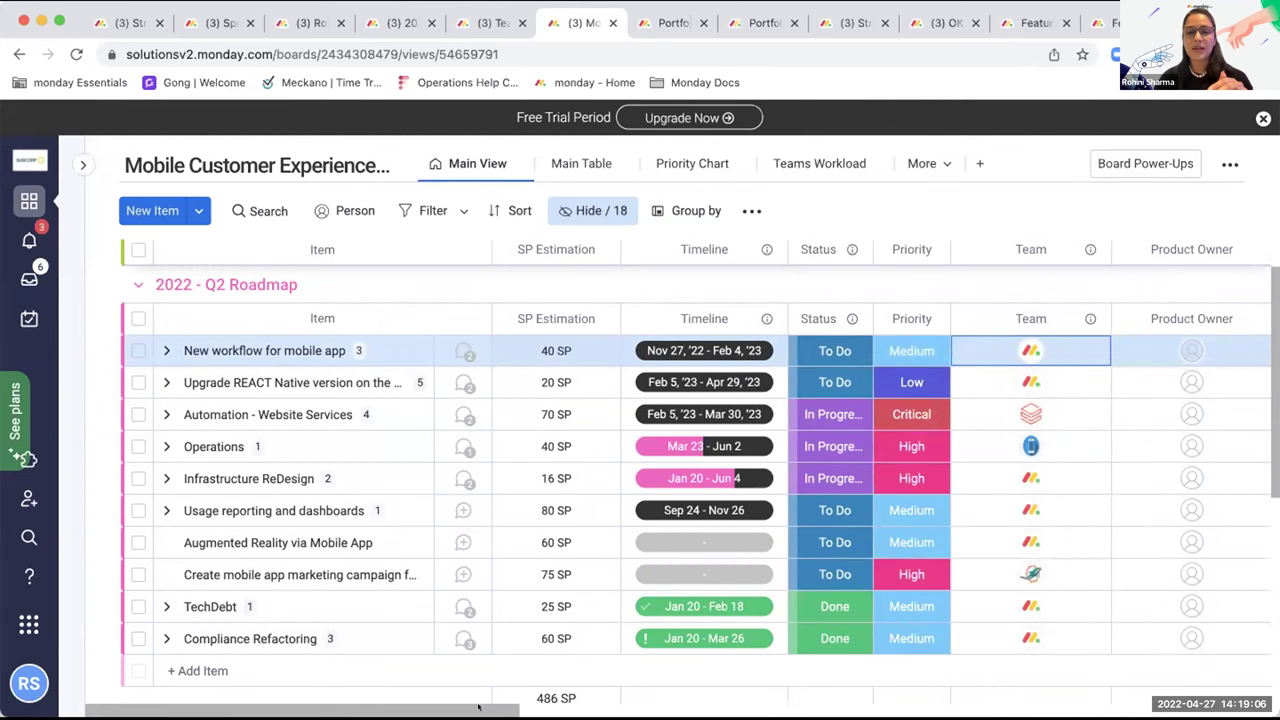
scroll(478, 707, right, 10)
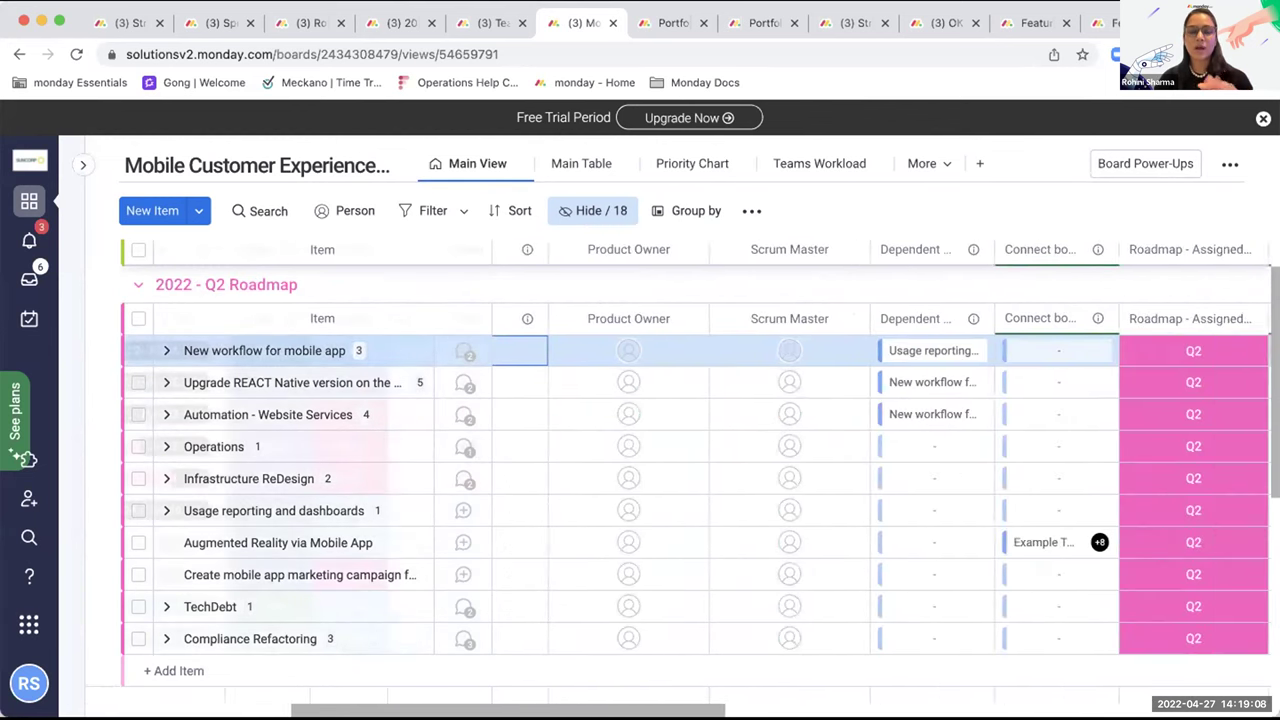
scroll(790, 341, right, 3)
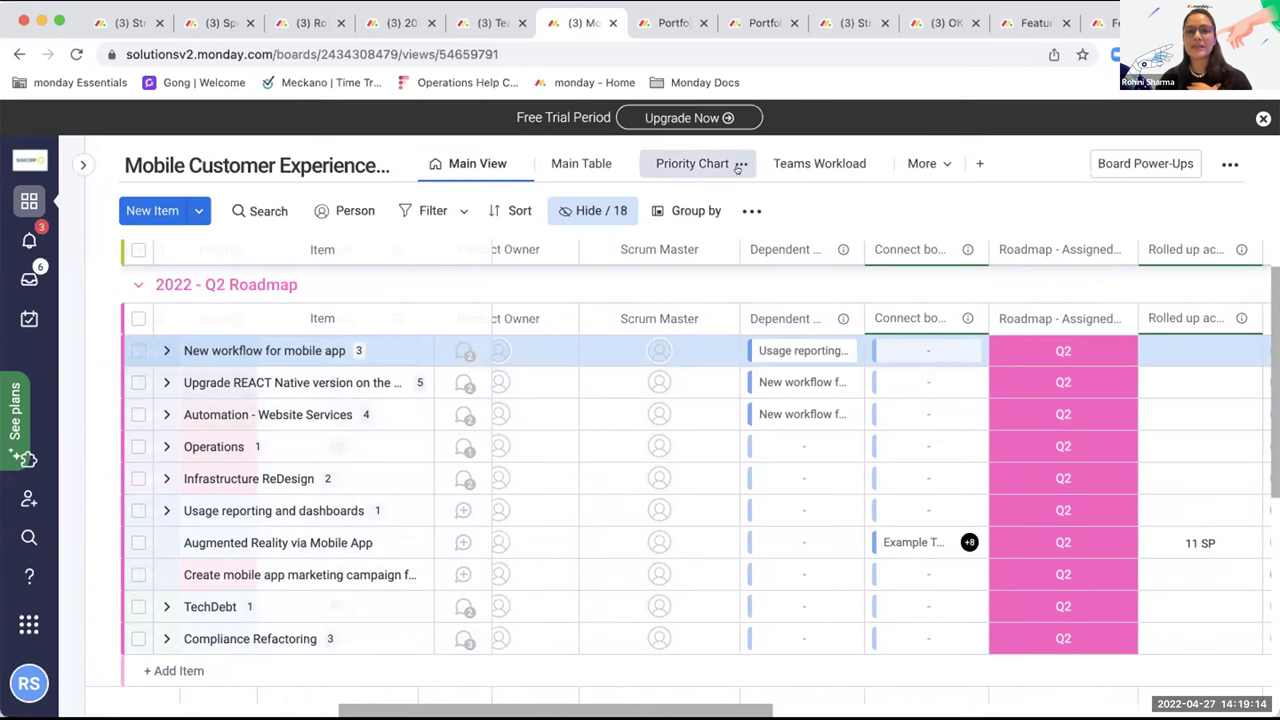
In the roadmap's Plan view, reschedule Usage reporting and dashboards to Oct 20 - Dec 22 on the Gantt chart.
click(922, 163)
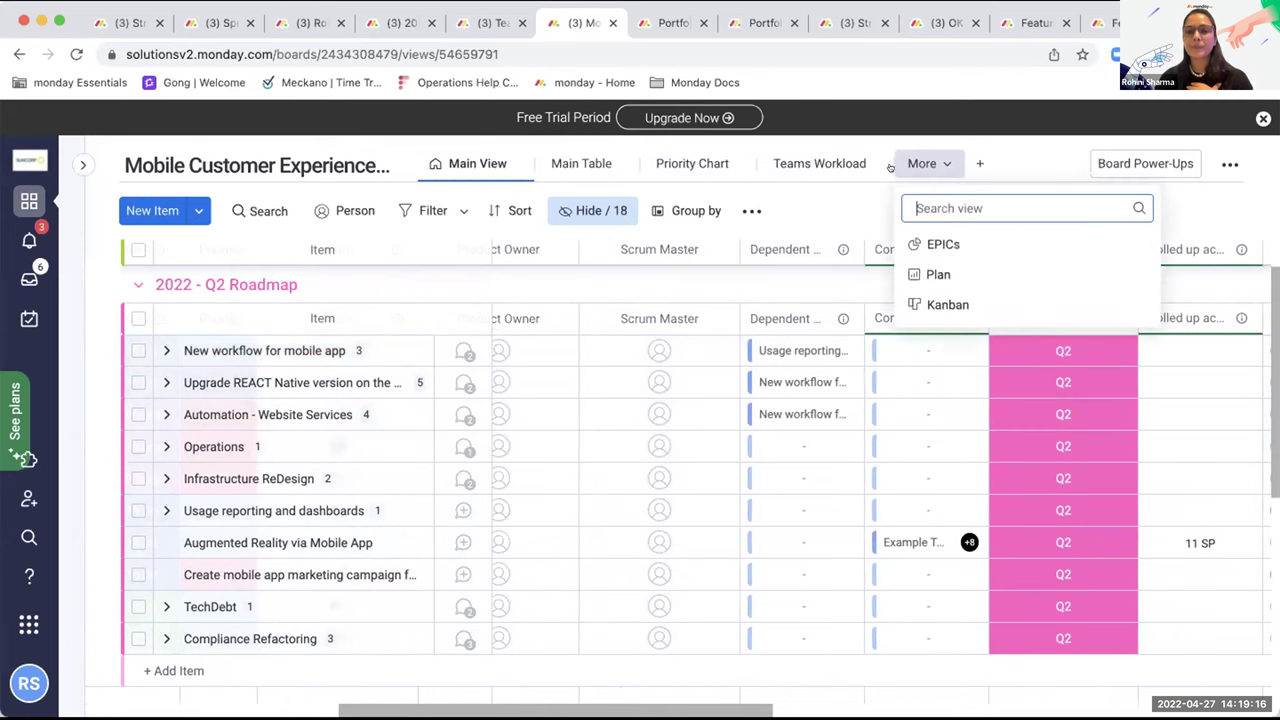
click(925, 274)
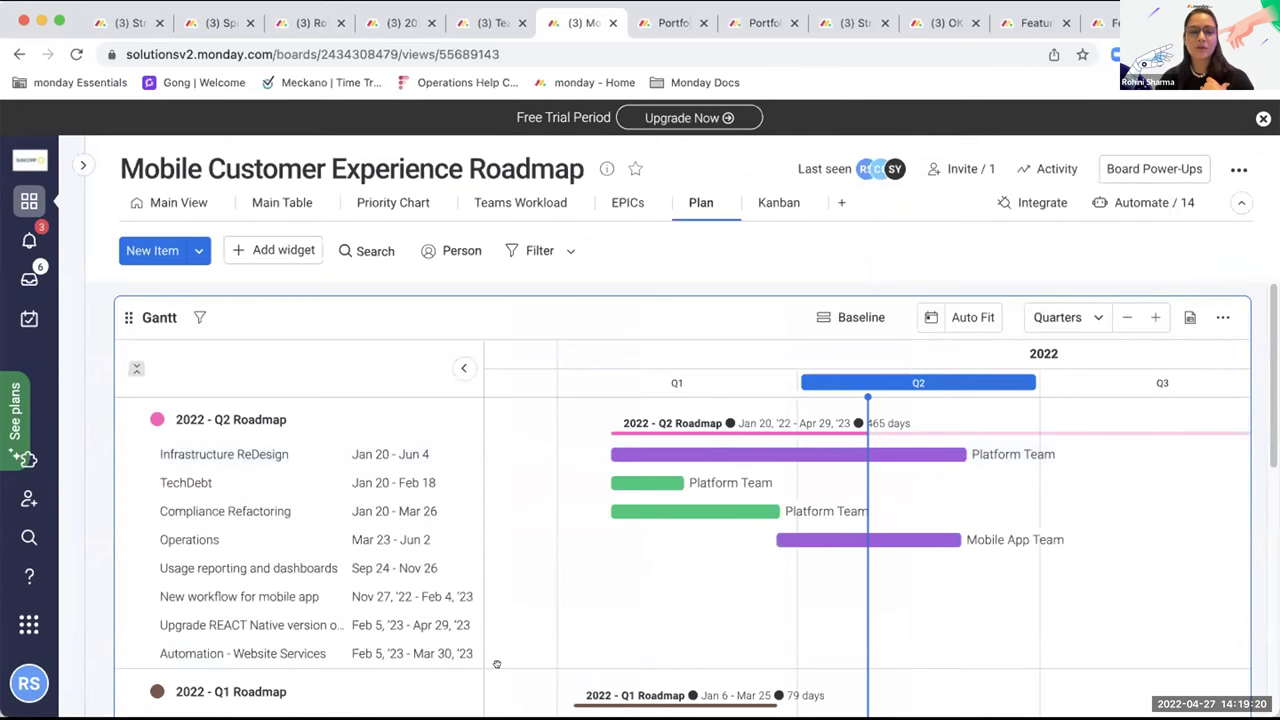
scroll(864, 637, down, 1)
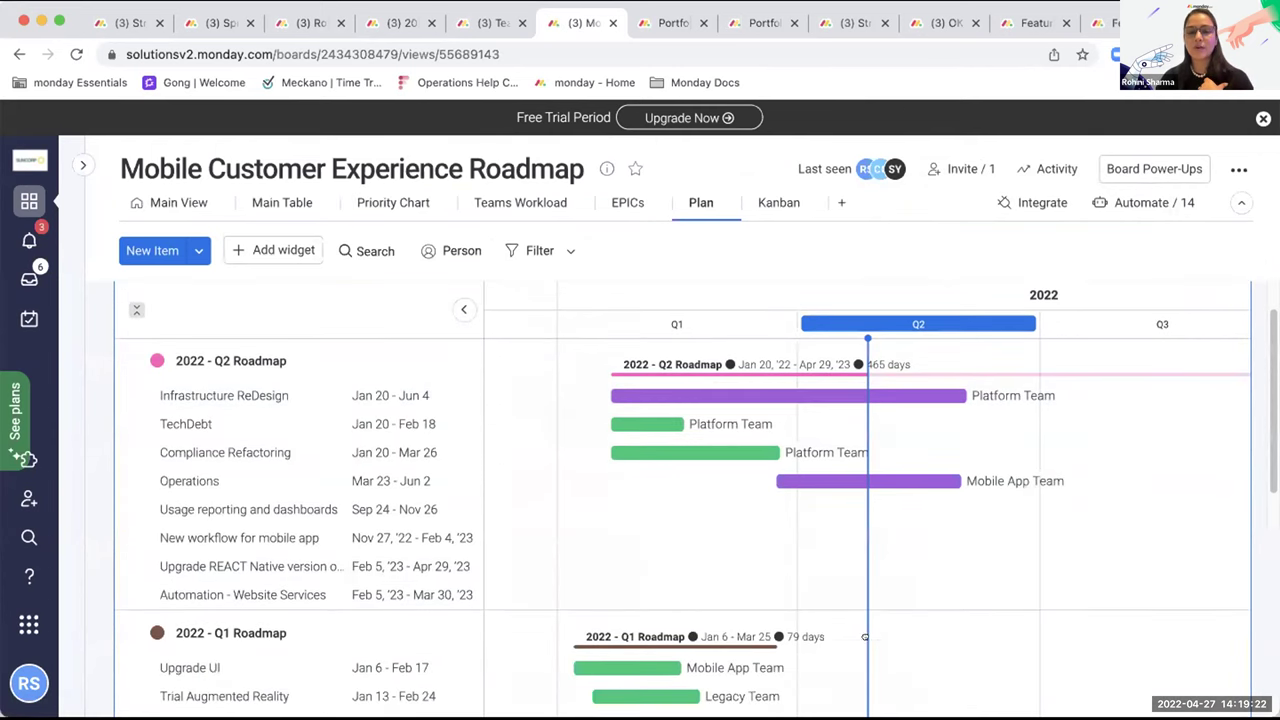
scroll(864, 637, right, 8)
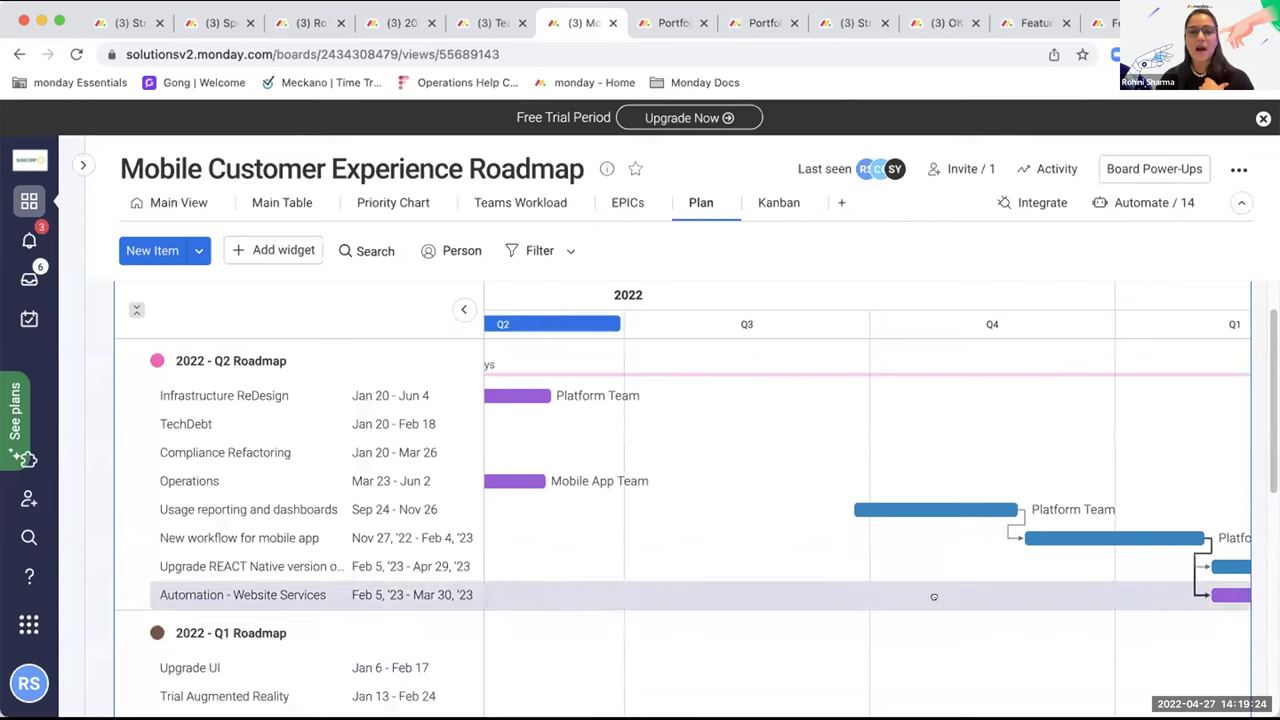
scroll(934, 597, right, 5)
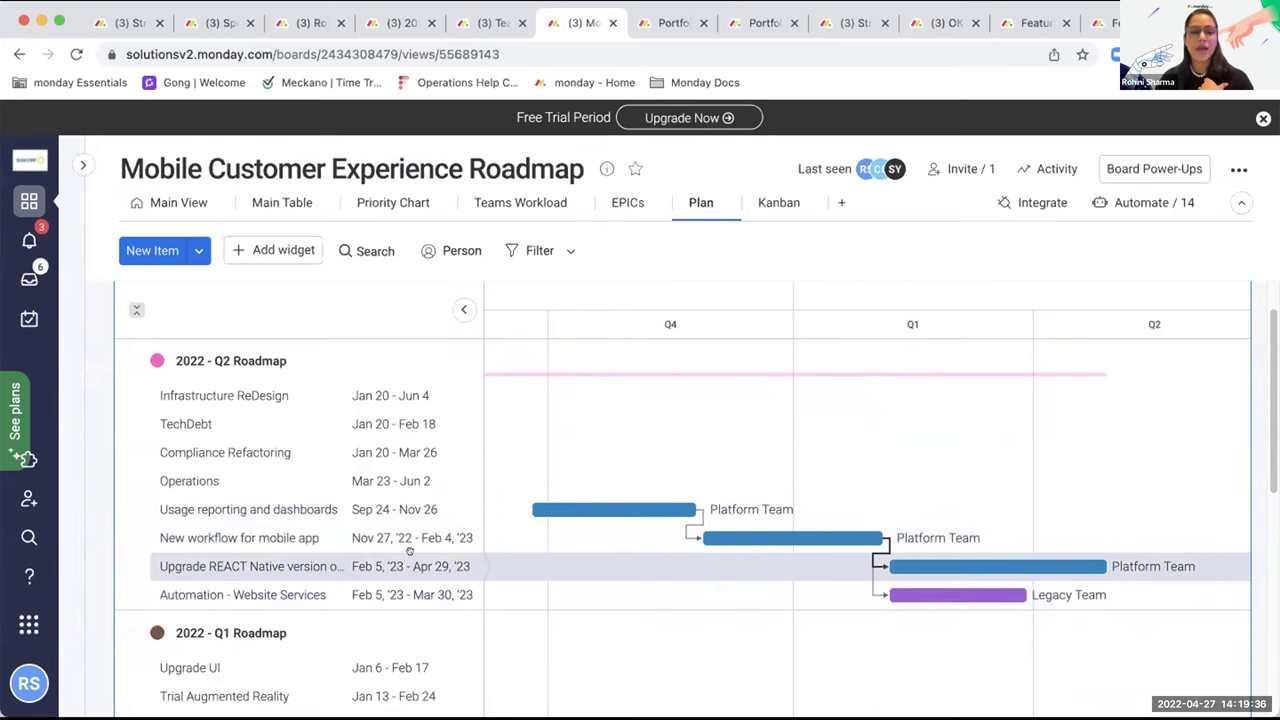
drag(623, 509, 690, 500)
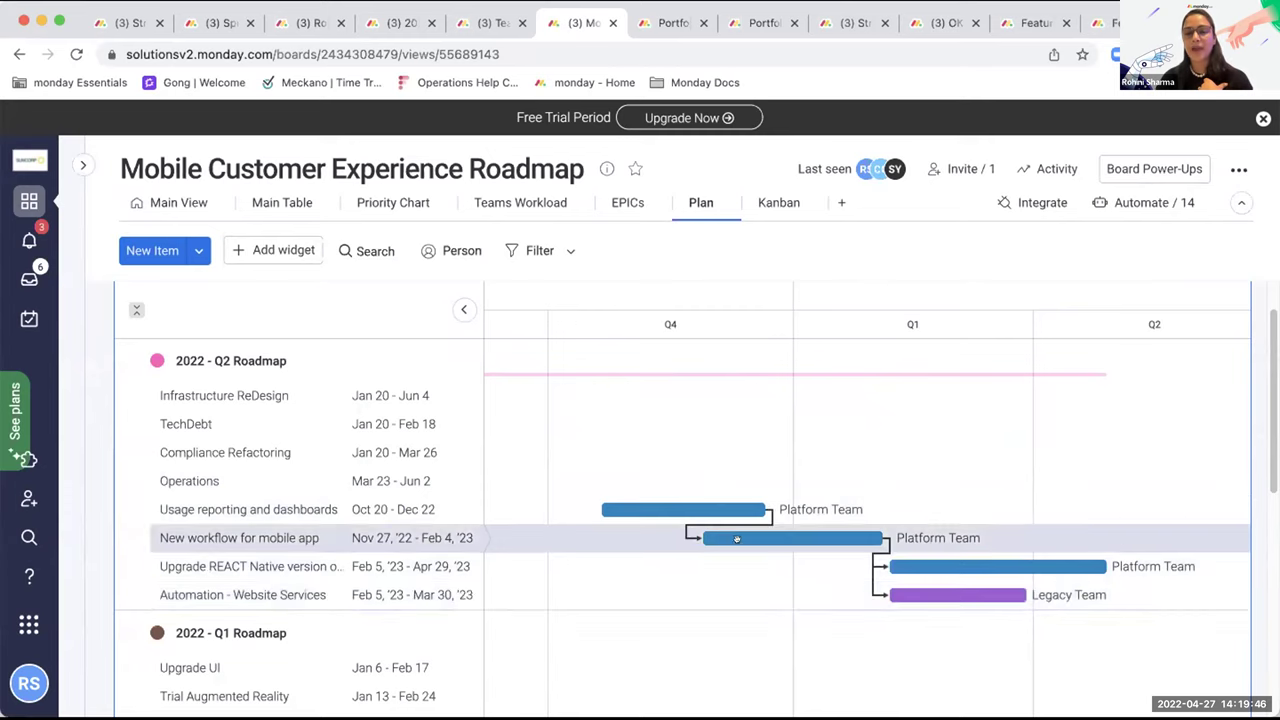
click(690, 510)
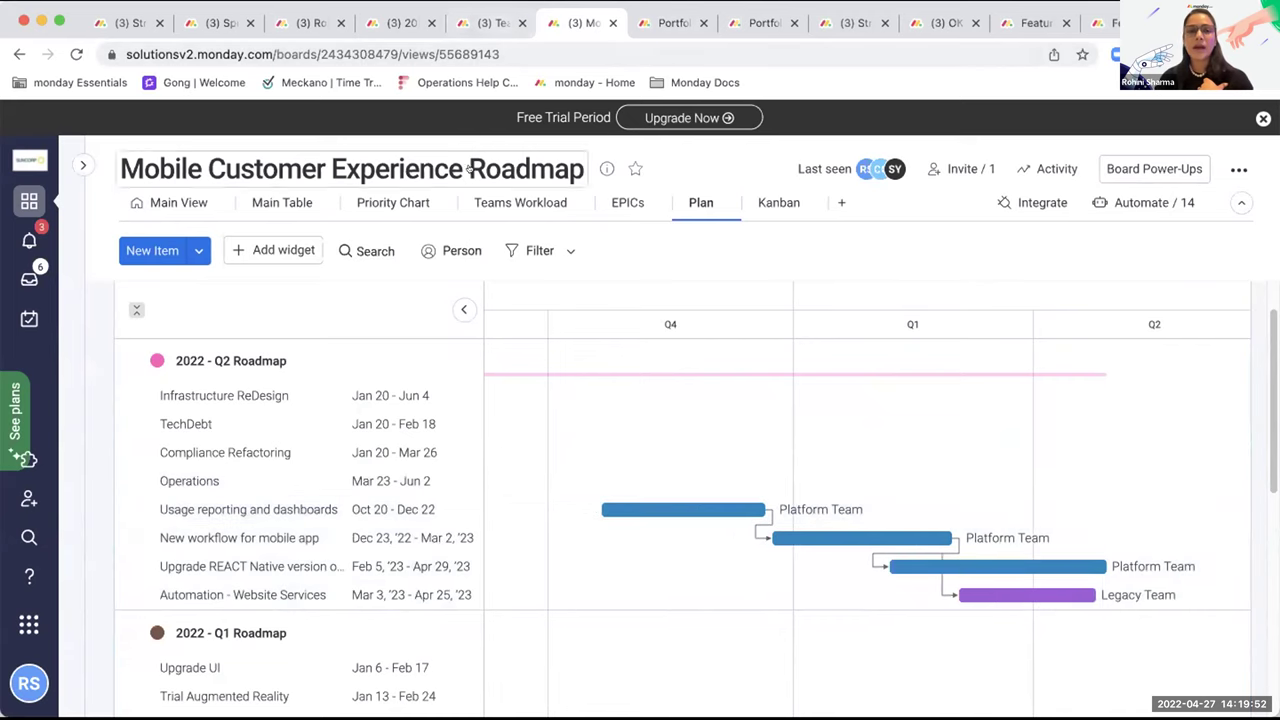
In the roadmap's Main View, find the OKR's column and inspect the OKR linked to Chatbot feature in Mobile App.
click(177, 201)
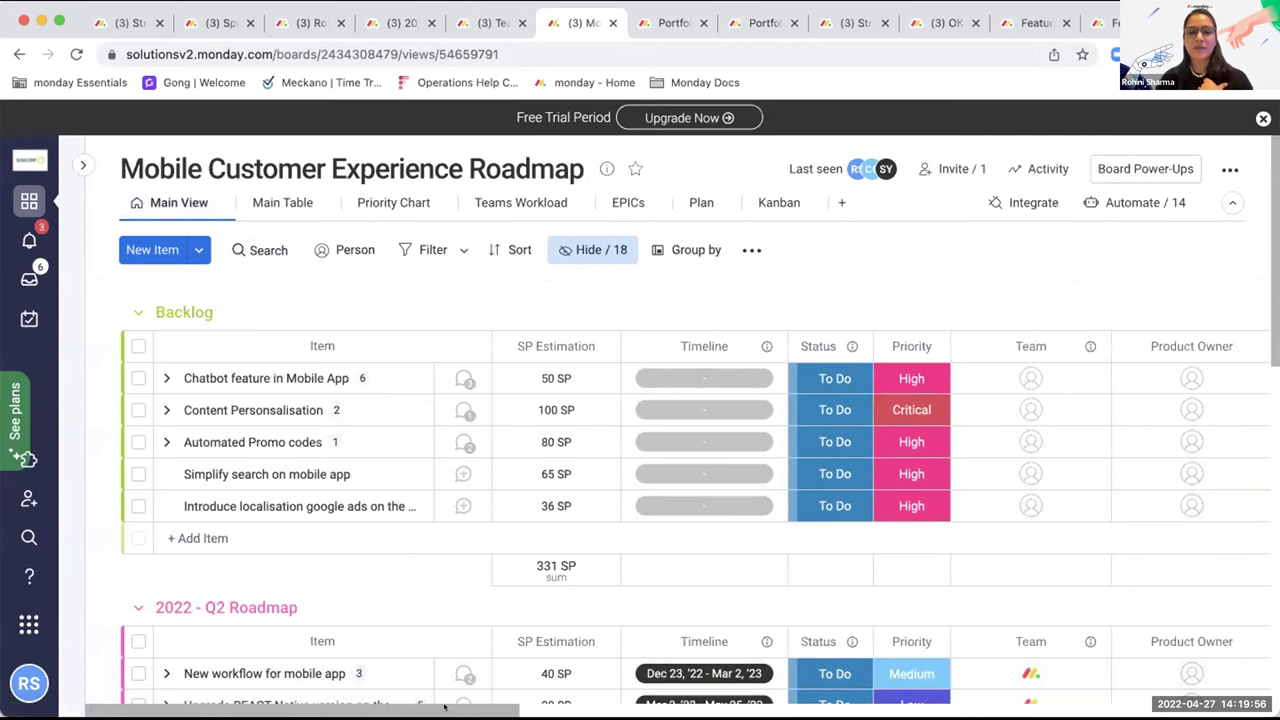
scroll(636, 678, right, 12)
scroll(636, 678, right, 15)
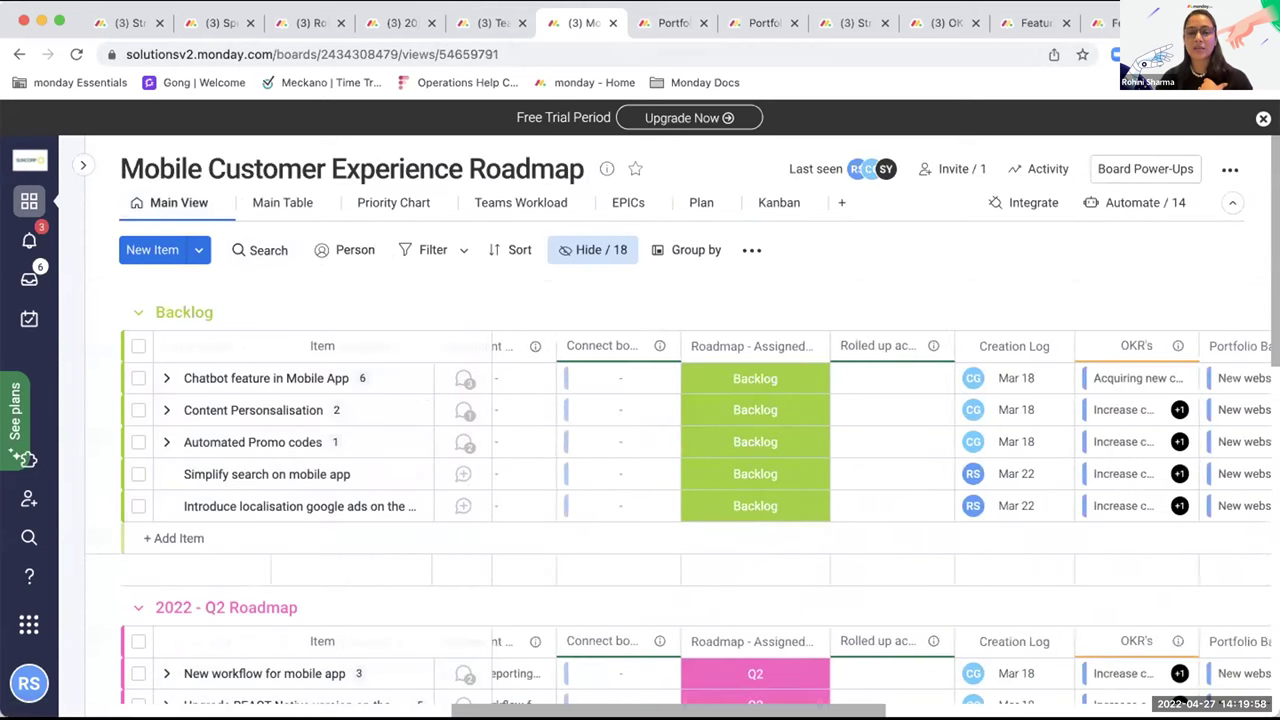
scroll(636, 678, left, 2)
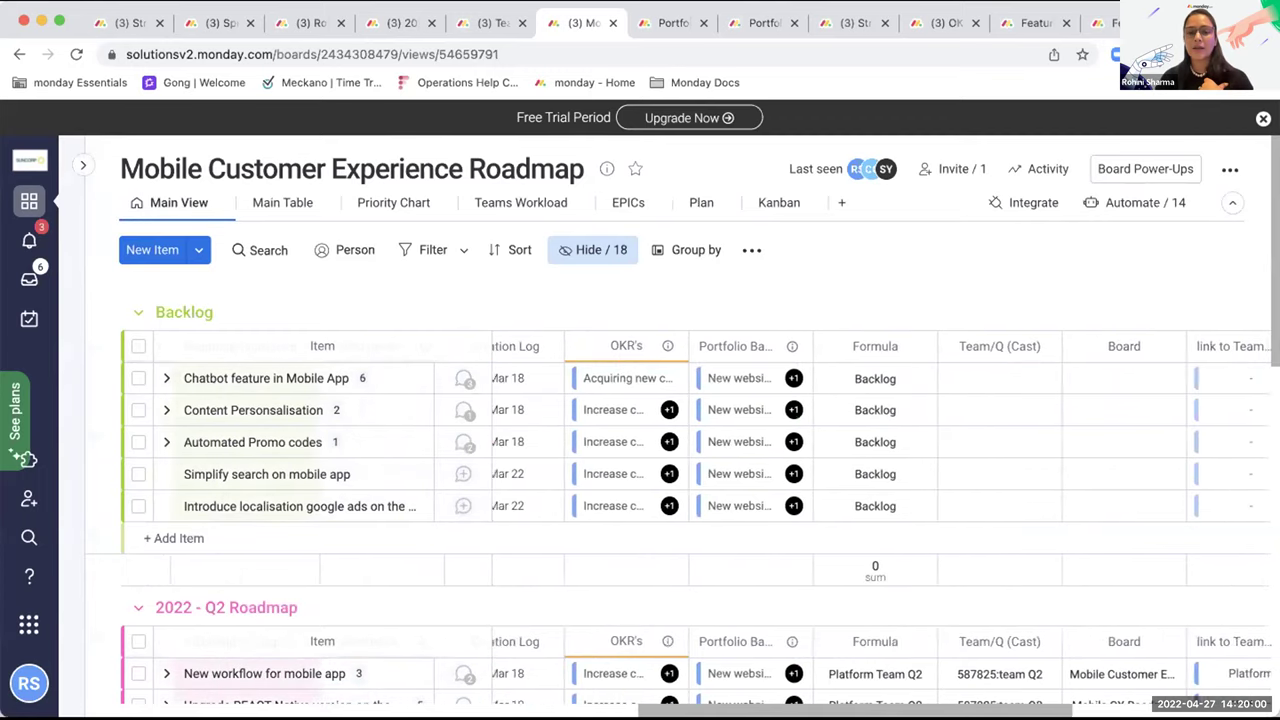
click(605, 377)
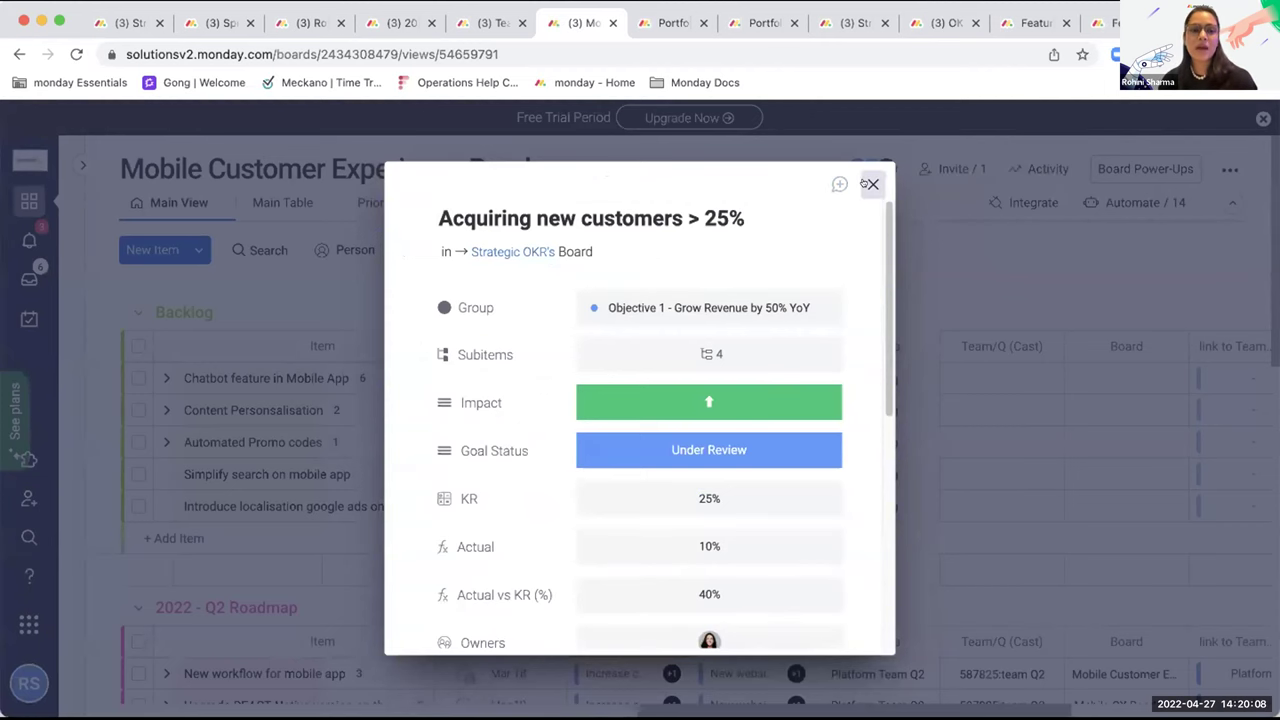
click(872, 184)
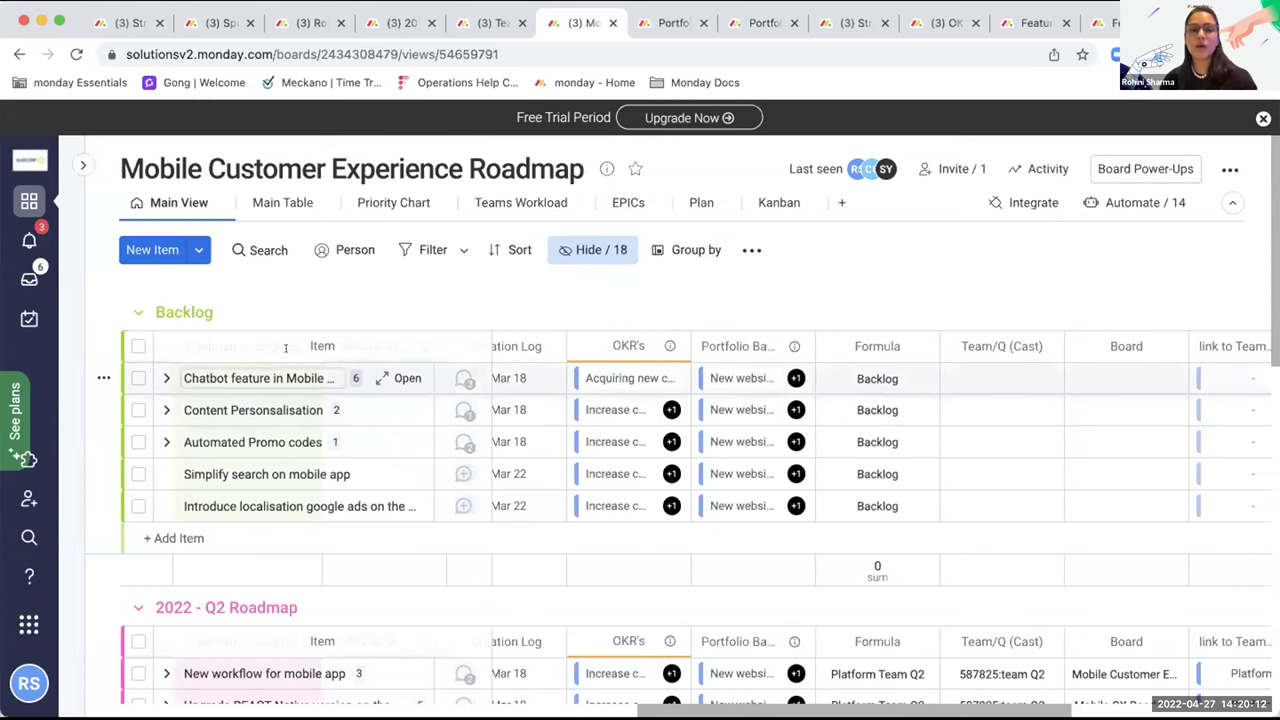
Inspect the portfolio initiative linked to Chatbot feature in Mobile App and look over the OKR and portfolio links in the Backlog and Q2 groups.
click(747, 378)
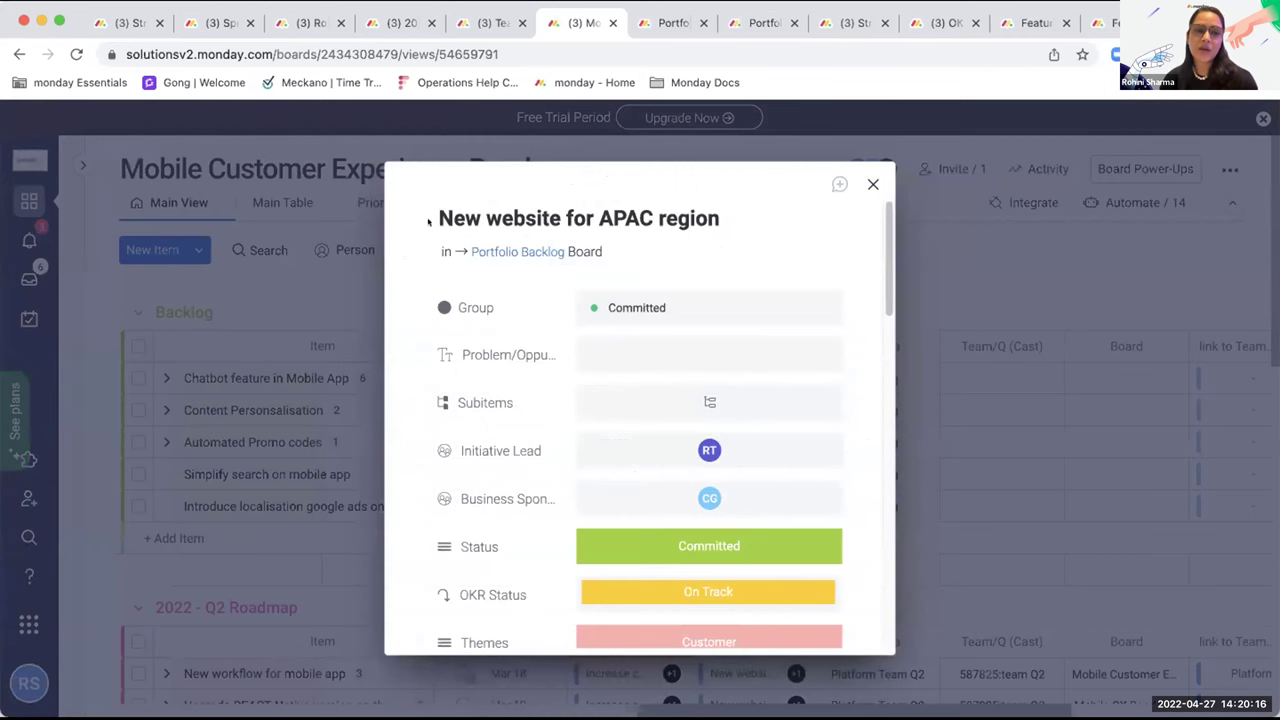
click(873, 184)
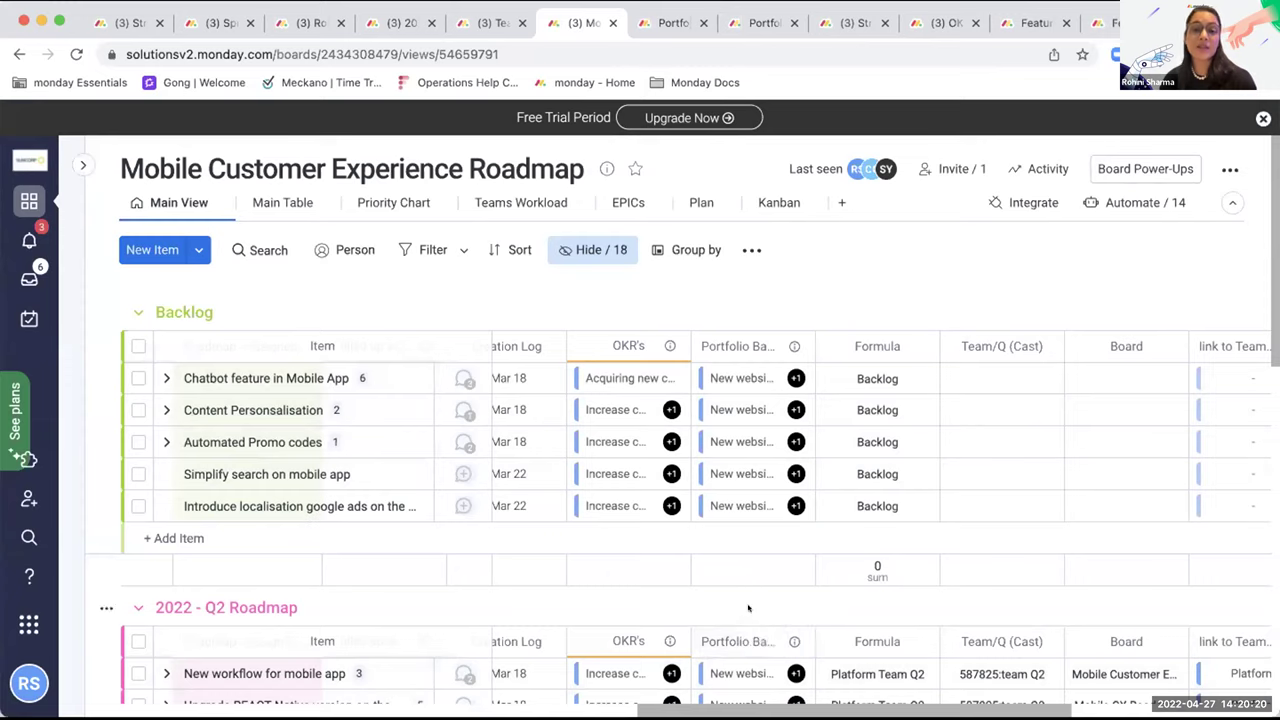
scroll(748, 610, down, 3)
scroll(738, 592, down, 2)
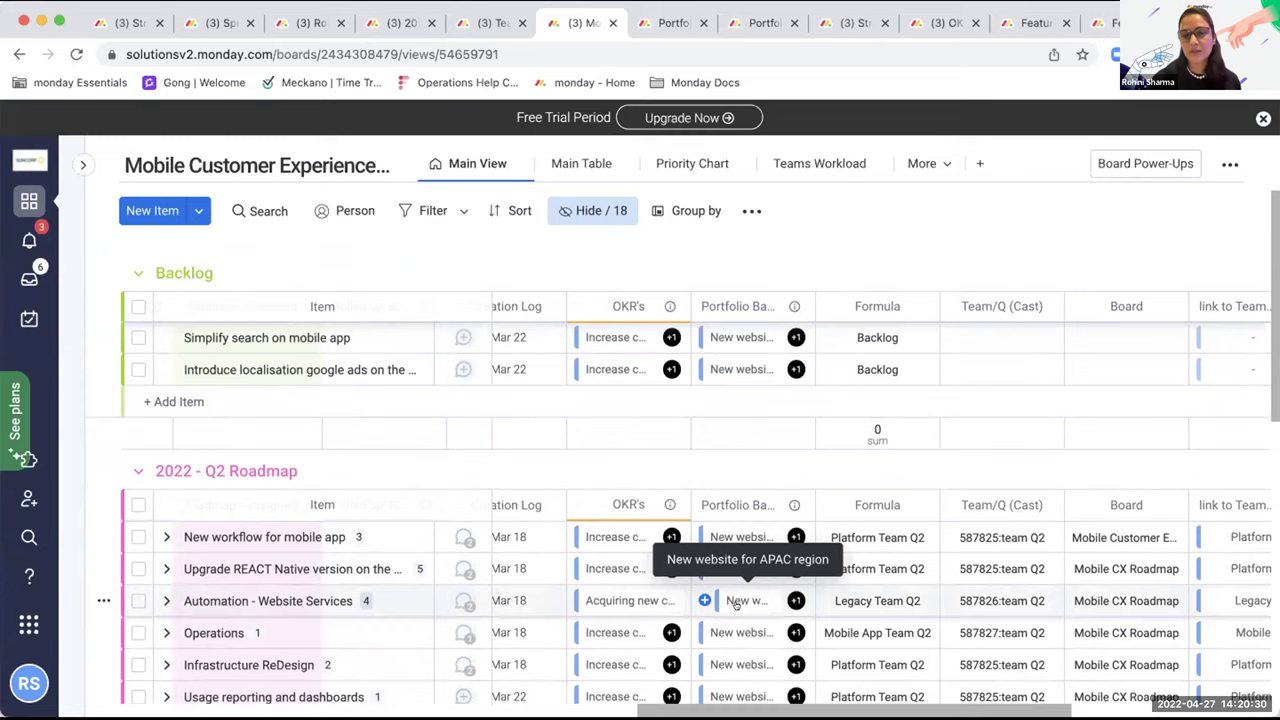
scroll(737, 603, down, 4)
scroll(740, 604, up, 5)
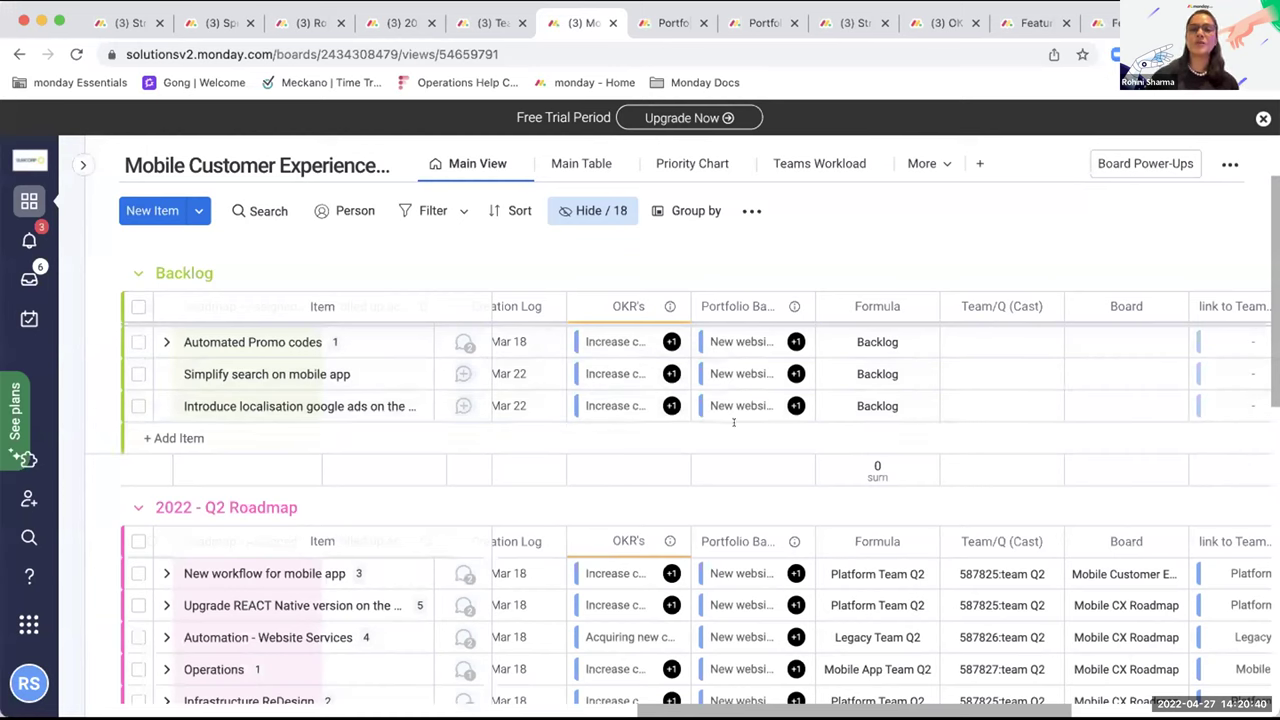
Switch to the Portfolio Backlog board and visit the Portfolio Dashboard and Portfolio Backlog entries in the Enterprise Agile workspace's Portfolio folder.
click(673, 22)
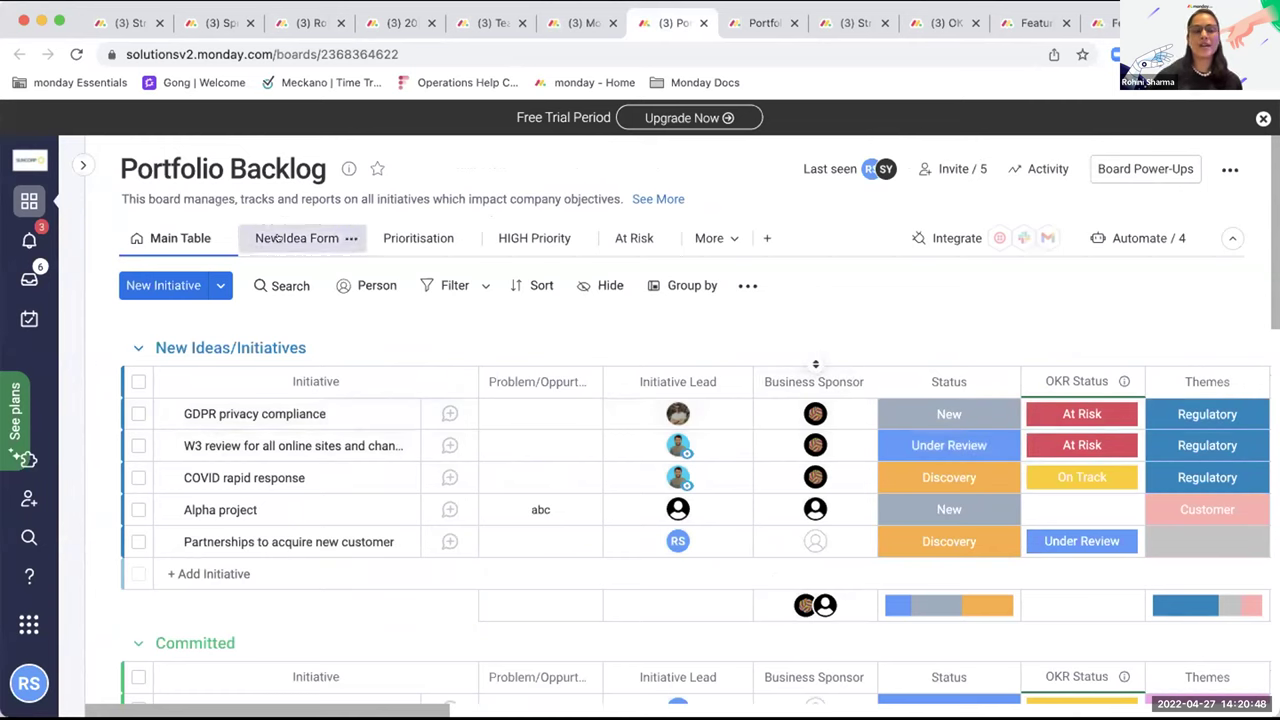
mouse_move(74, 156)
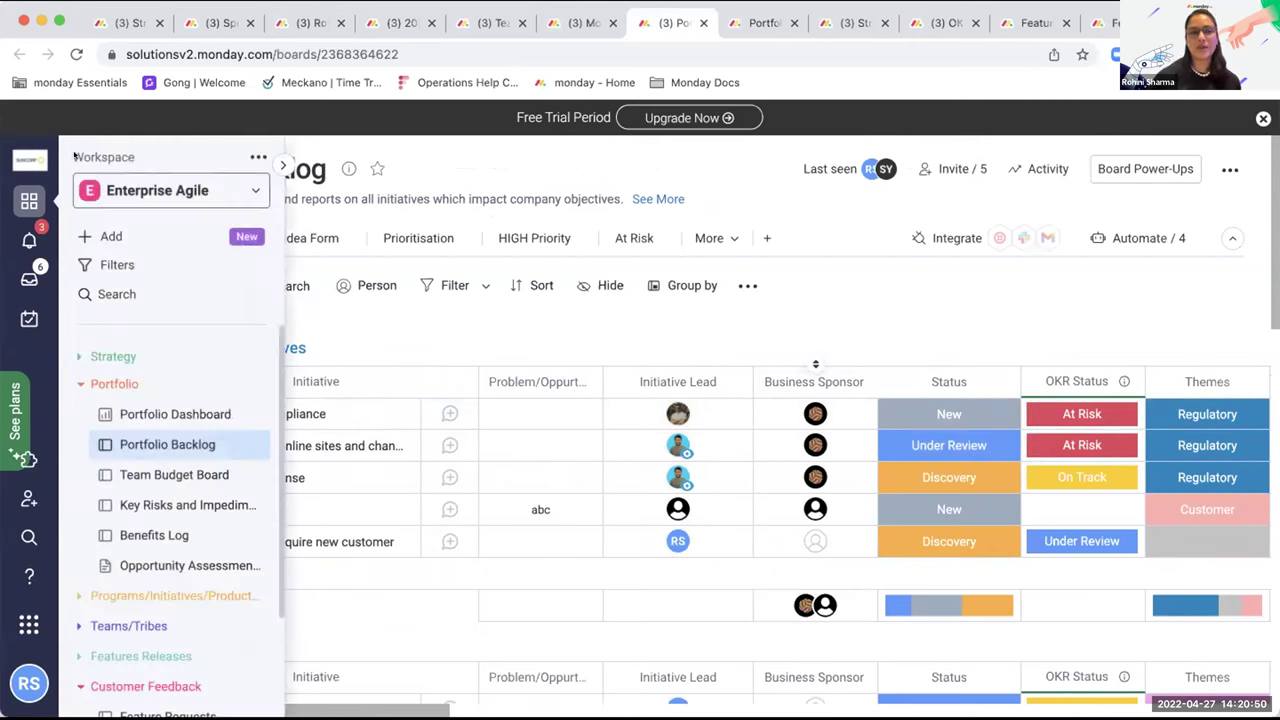
click(155, 413)
click(140, 446)
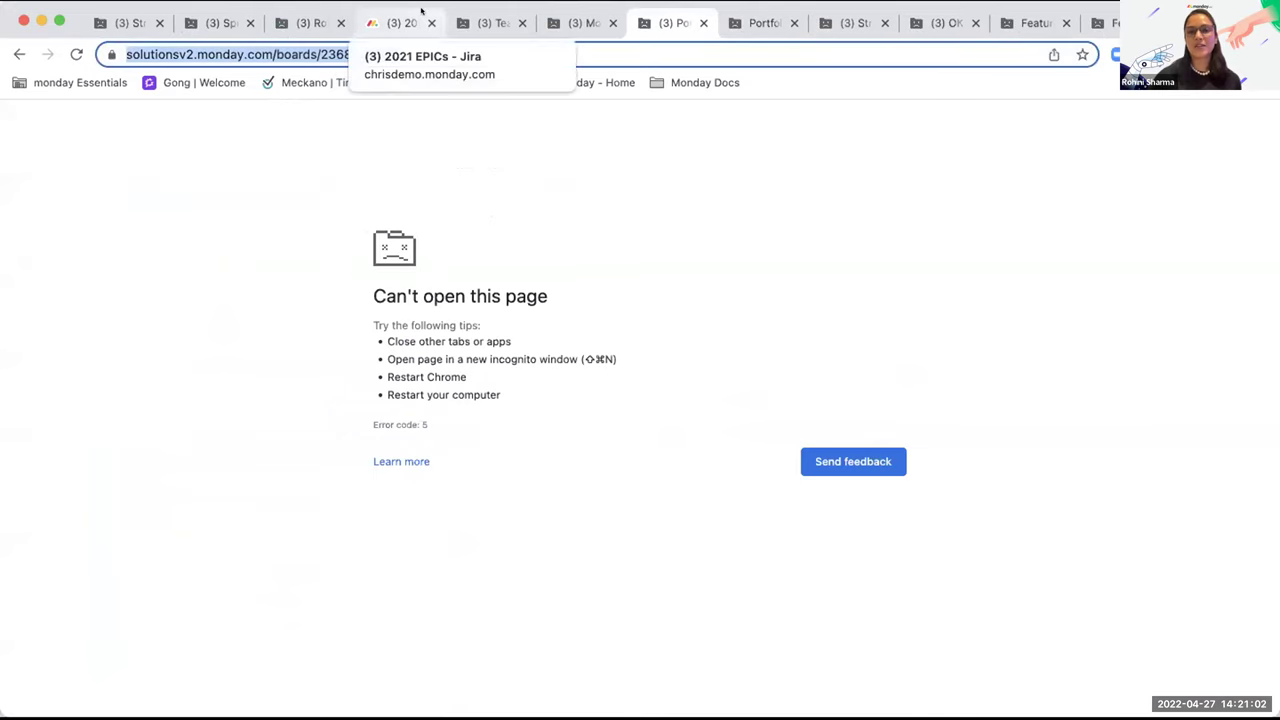
Reload the Portfolio Backlog board and show its New Idea Form view.
click(442, 48)
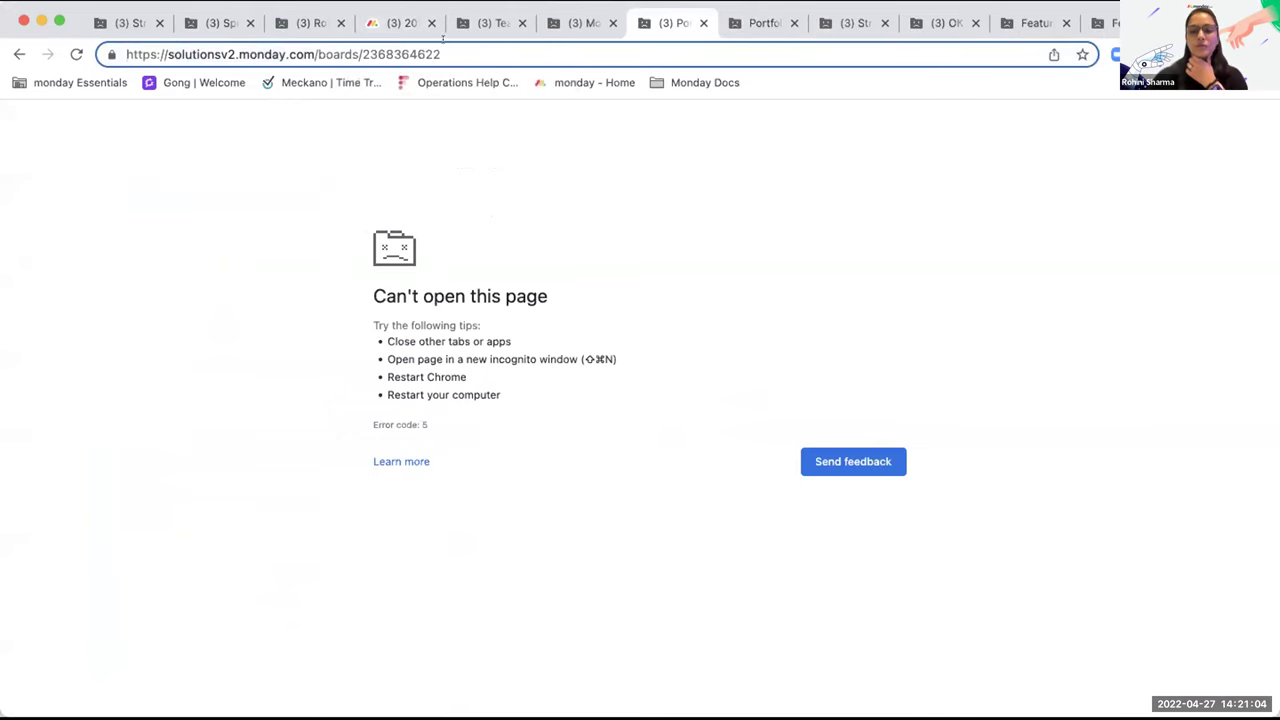
key(Return)
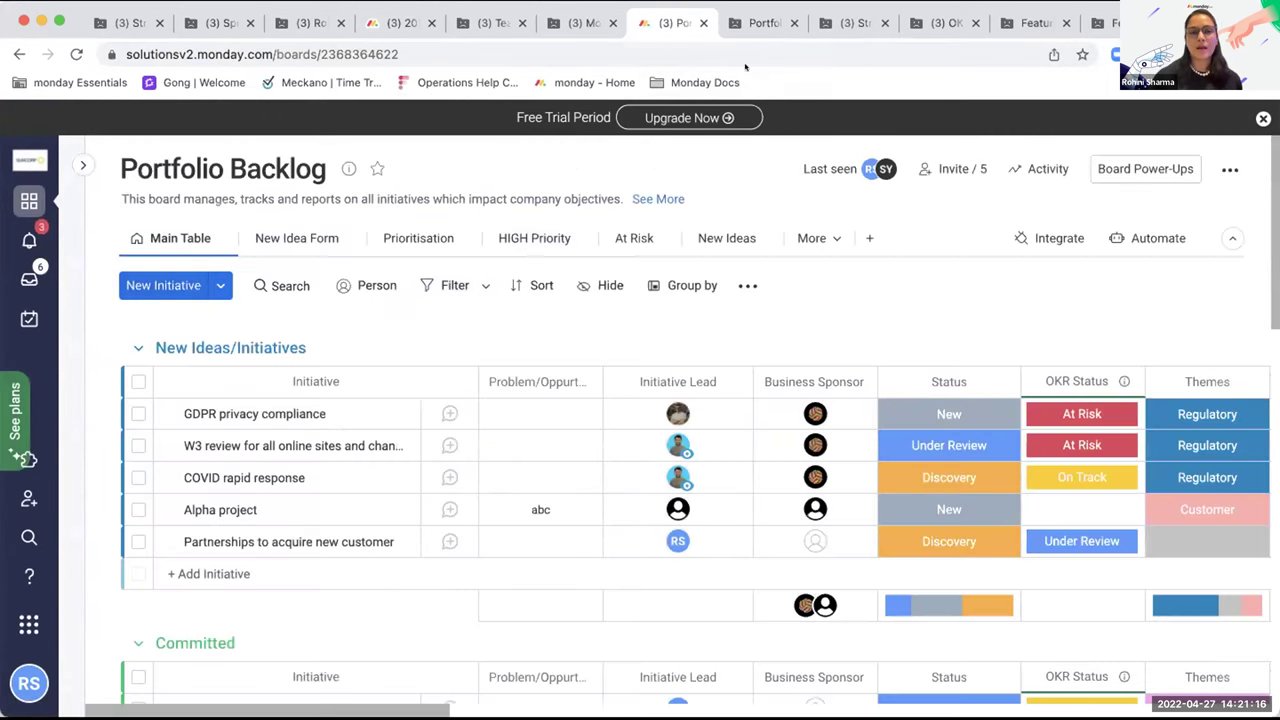
click(296, 241)
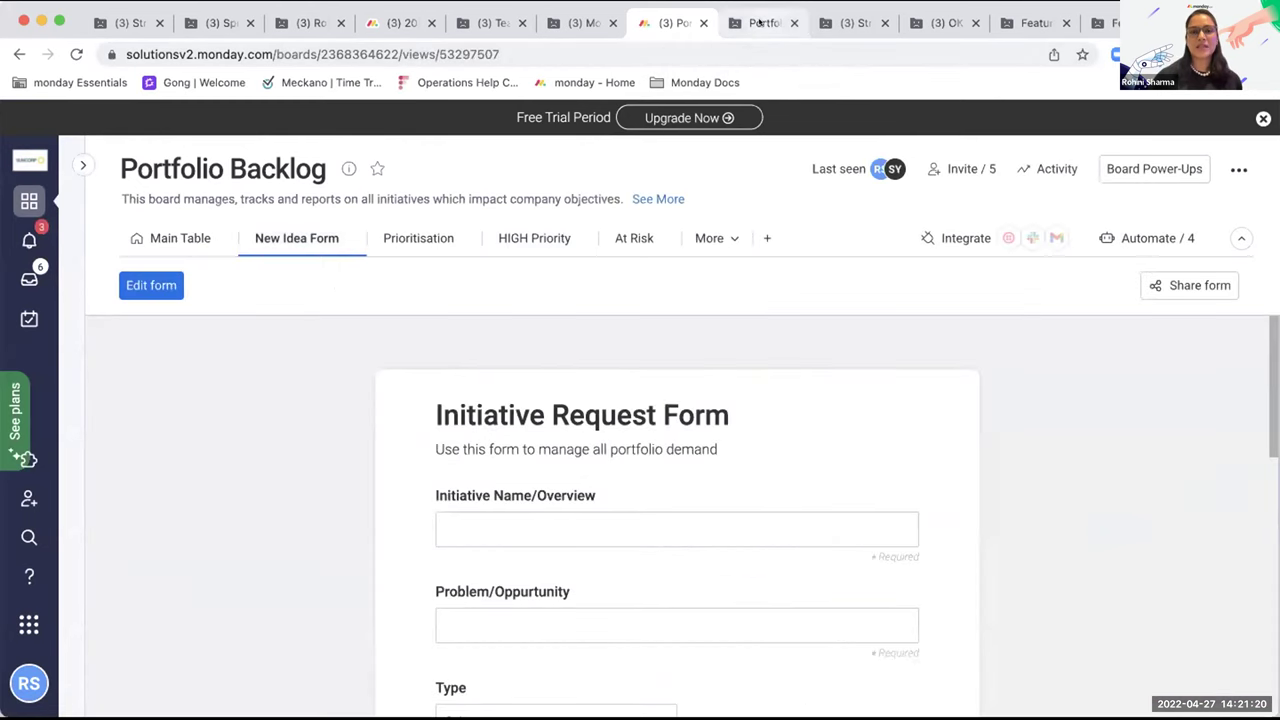
Switch to the already open portfolio dashboard page and reload it.
click(760, 22)
click(572, 47)
key(Return)
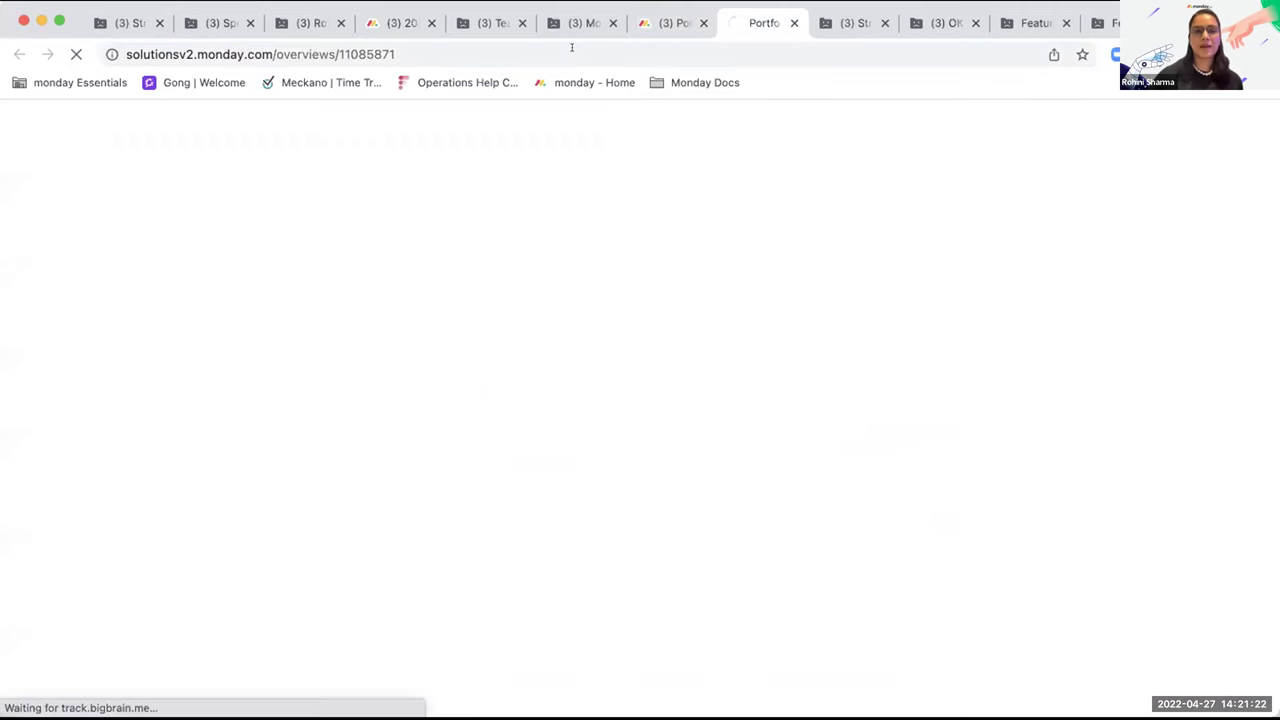